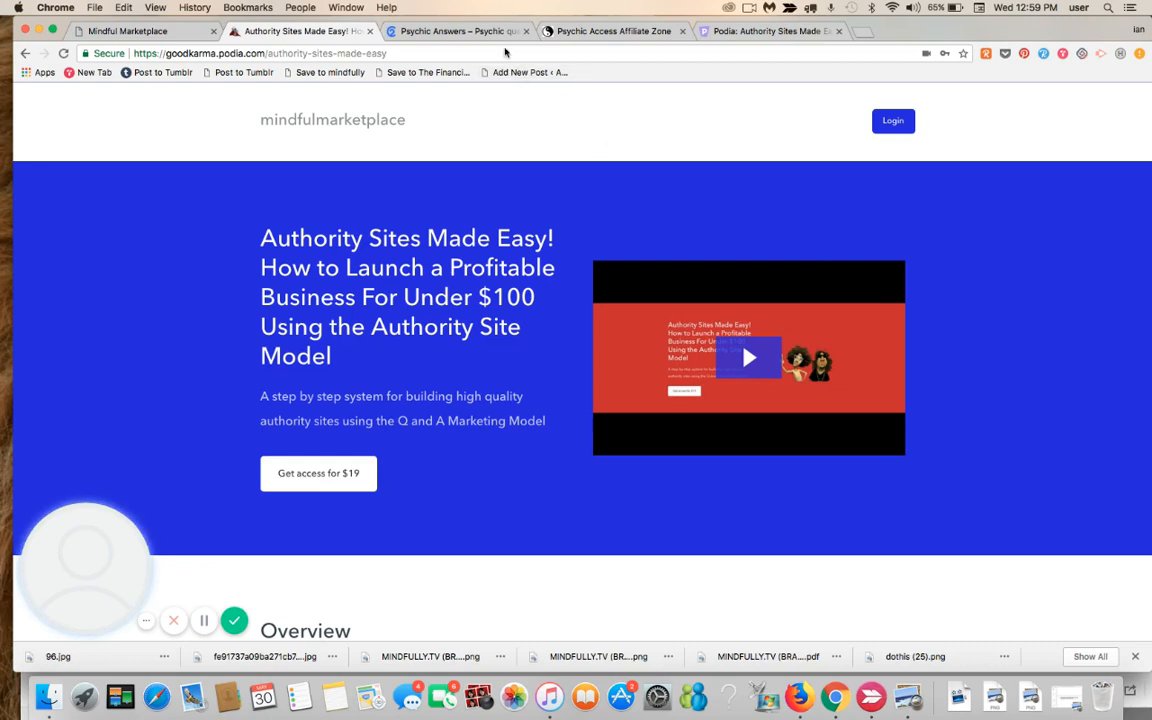
Open the Real Near Death Experience Stories question on psychicfaq.com and examine its content and the banner ads above and below it.
left_click(485, 32)
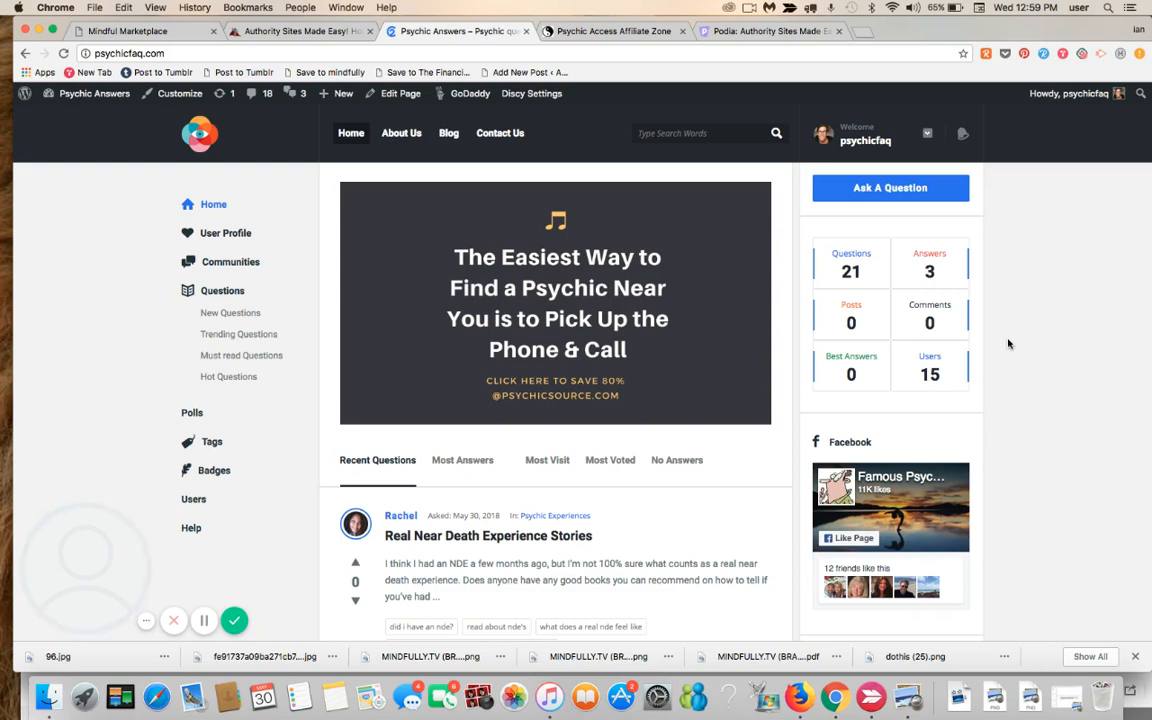
left_click(531, 538)
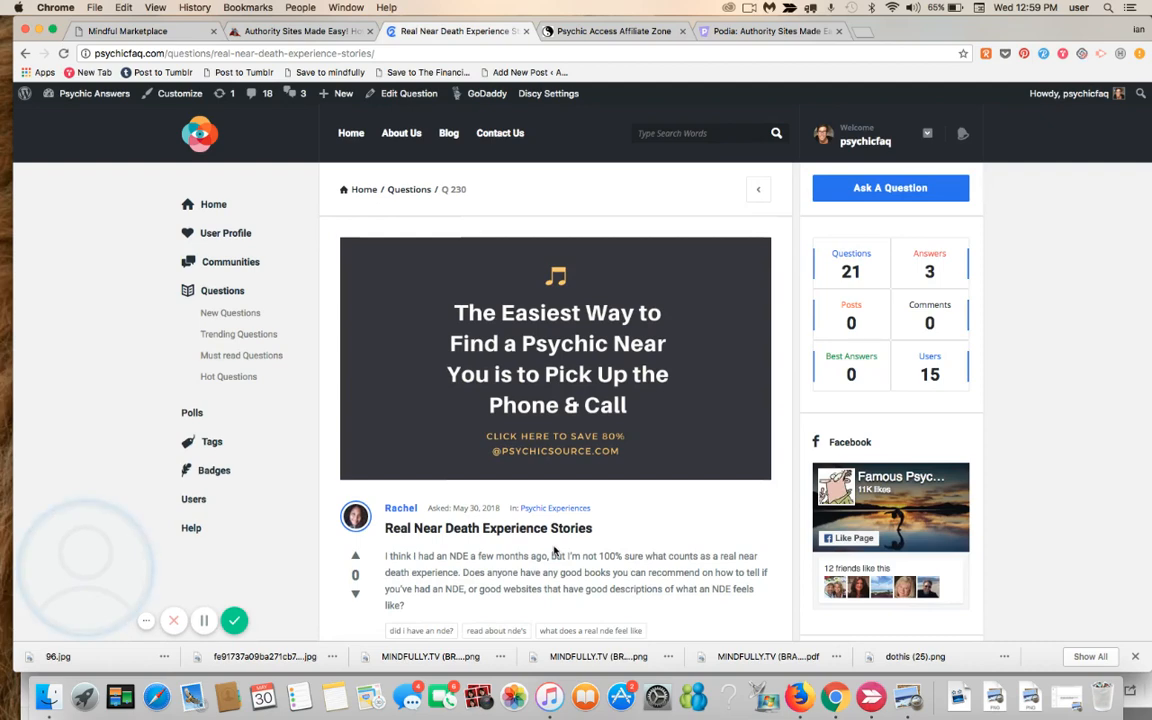
scroll(555, 550, "down", 3)
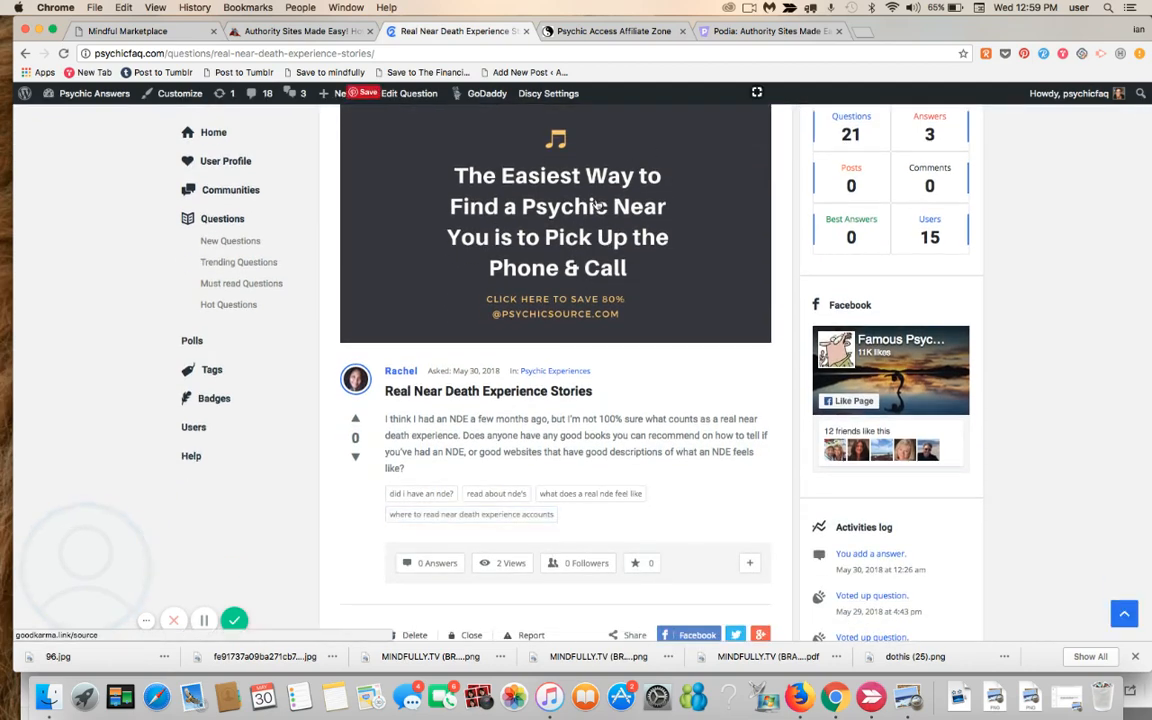
scroll(596, 203, "down", 8)
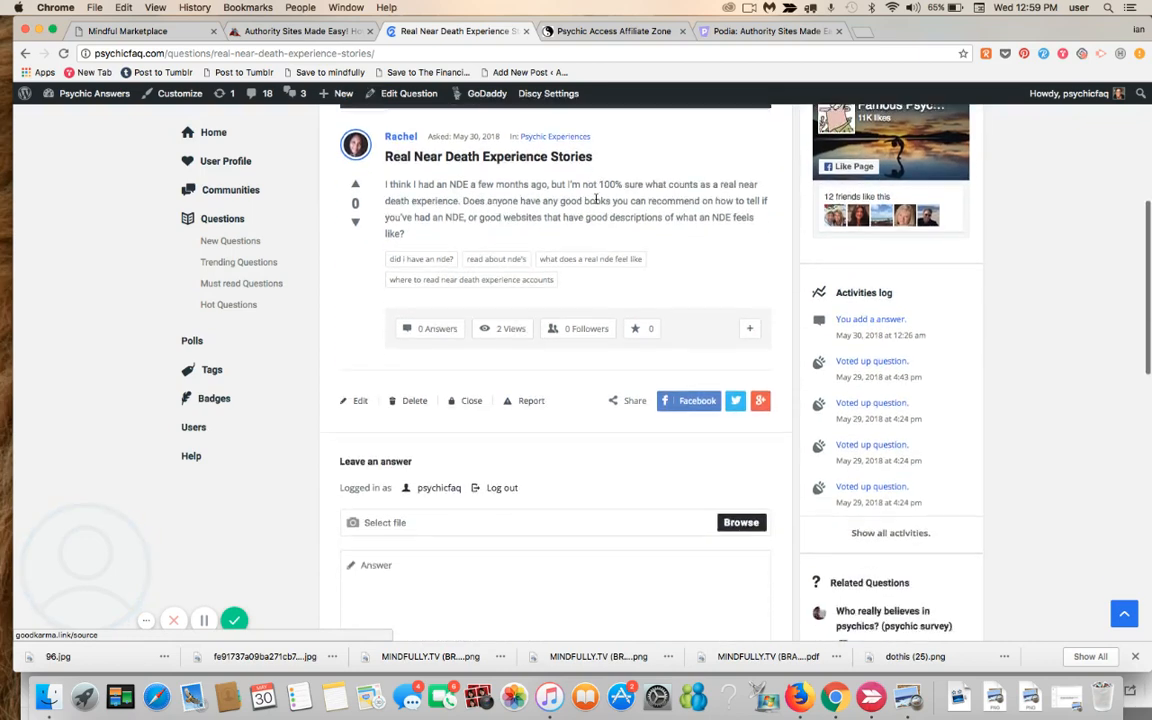
scroll(596, 203, "down", 10)
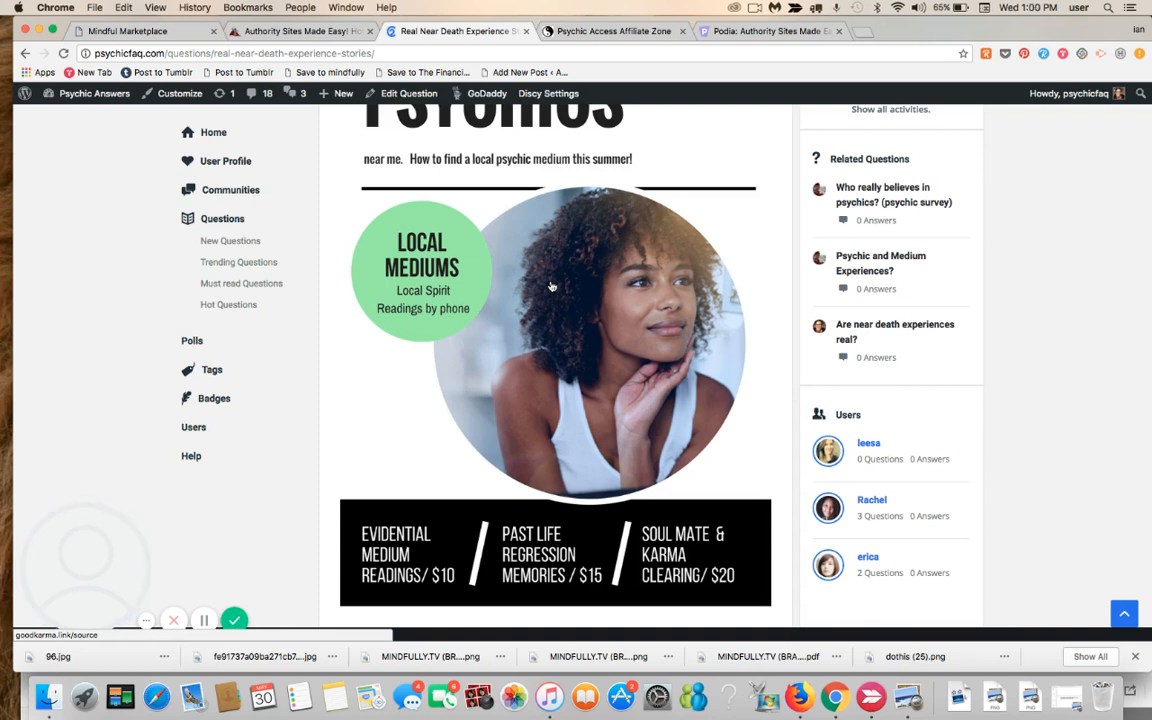
scroll(551, 287, "up", 1)
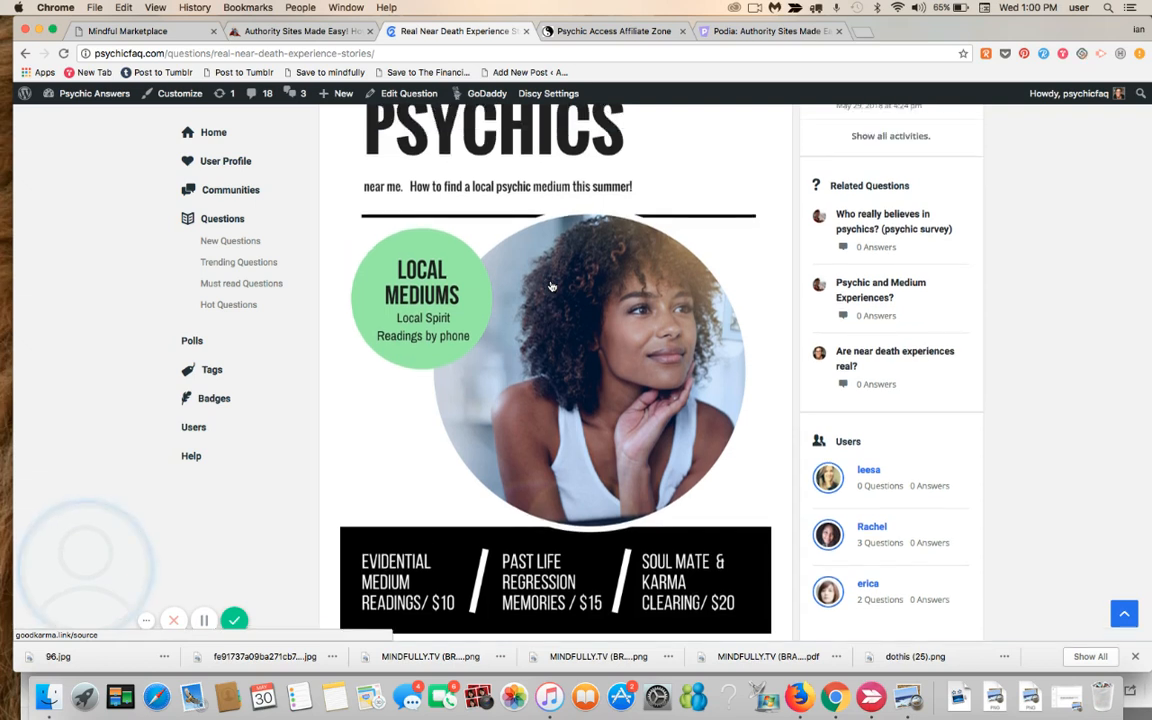
scroll(551, 287, "up", 2)
scroll(551, 287, "up", 6)
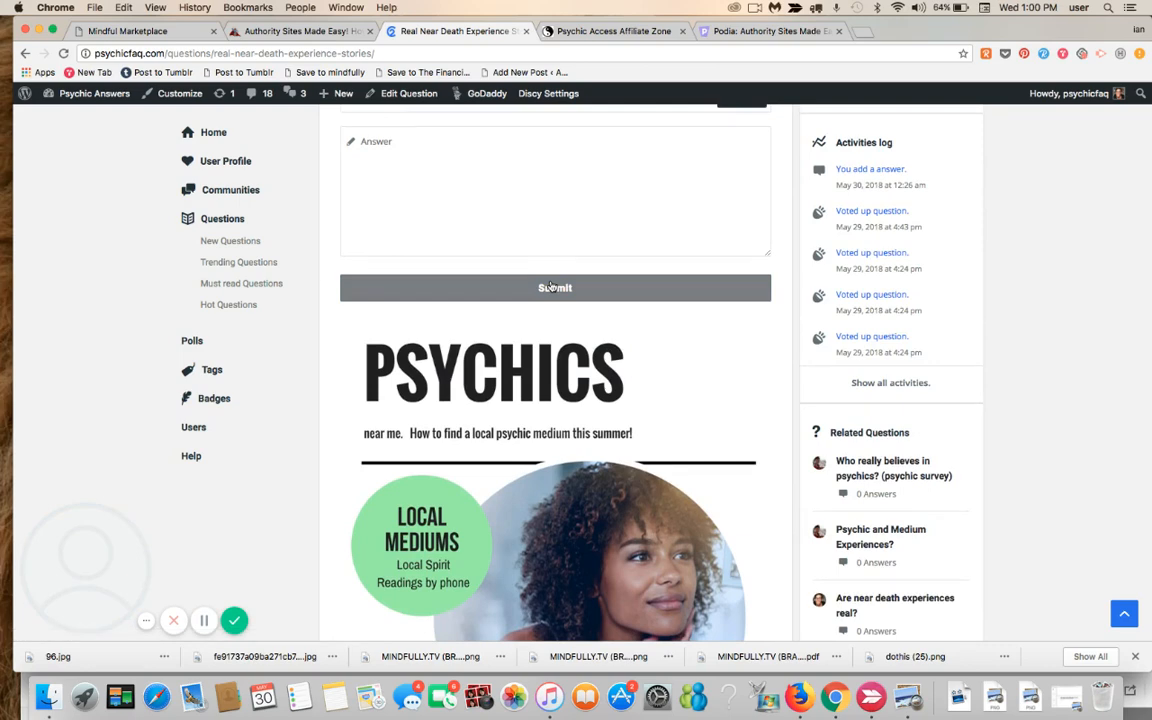
scroll(551, 287, "up", 9)
scroll(551, 287, "up", 15)
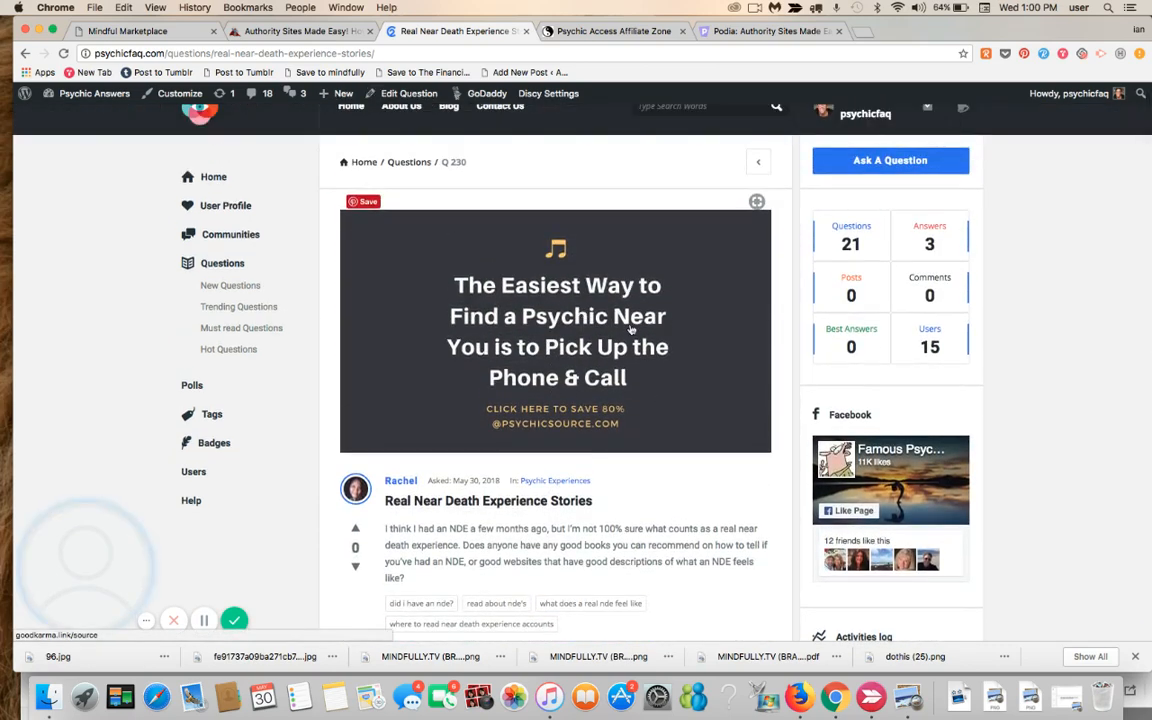
Check where the question page's header banner and the Psychics banner below the answer form lead, returning to the question each time.
left_click(660, 400)
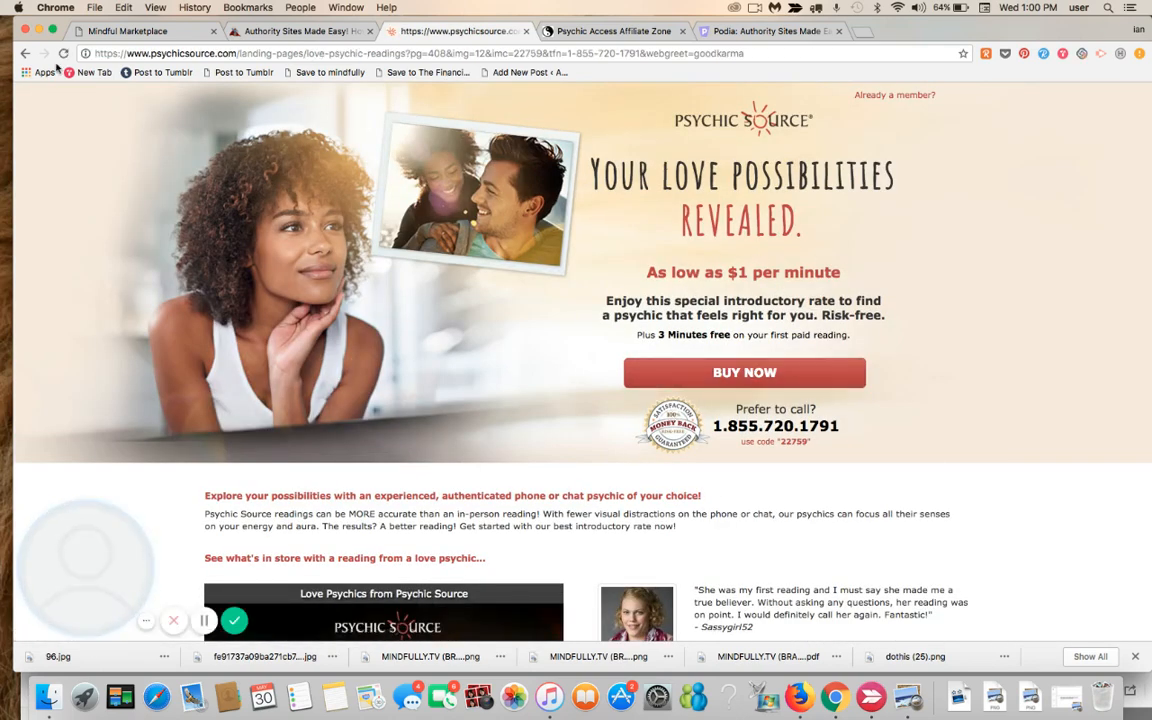
left_click(25, 54)
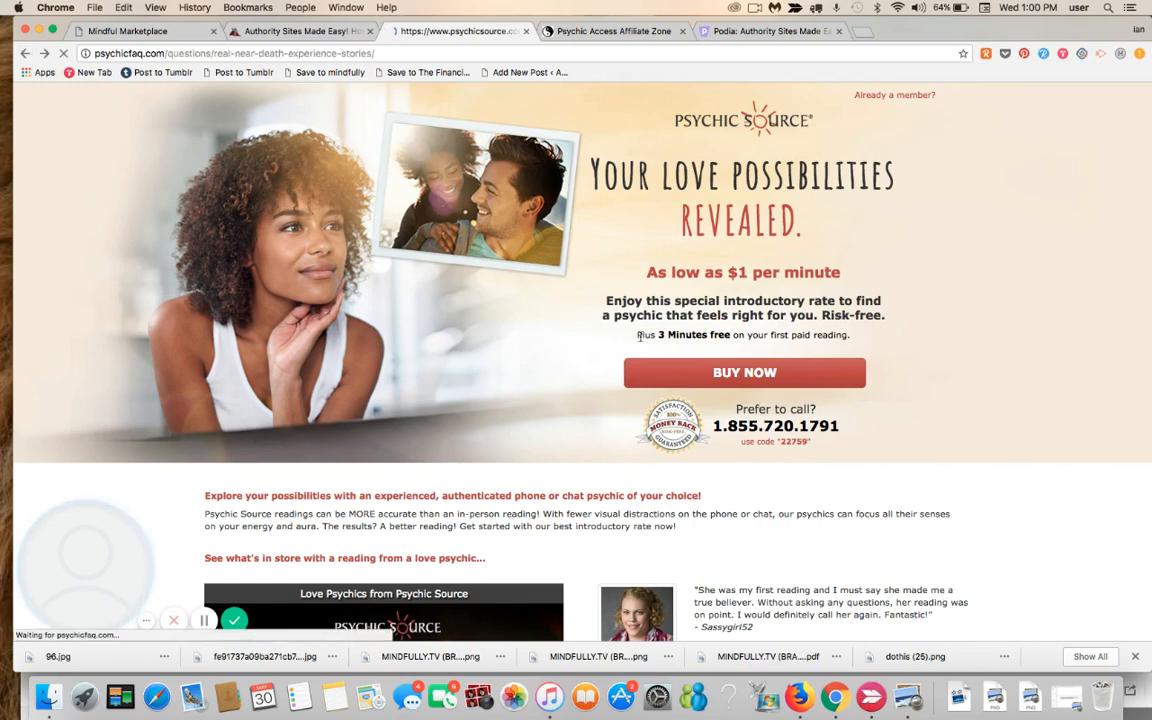
scroll(640, 336, "down", 5)
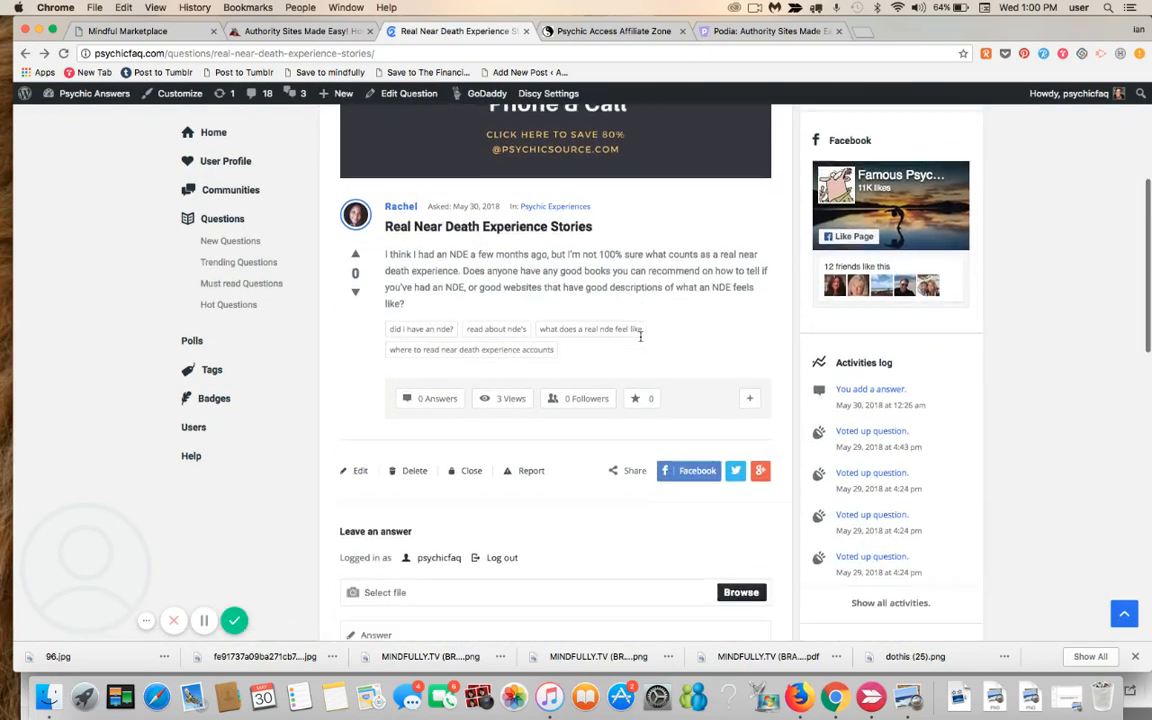
scroll(640, 336, "down", 5)
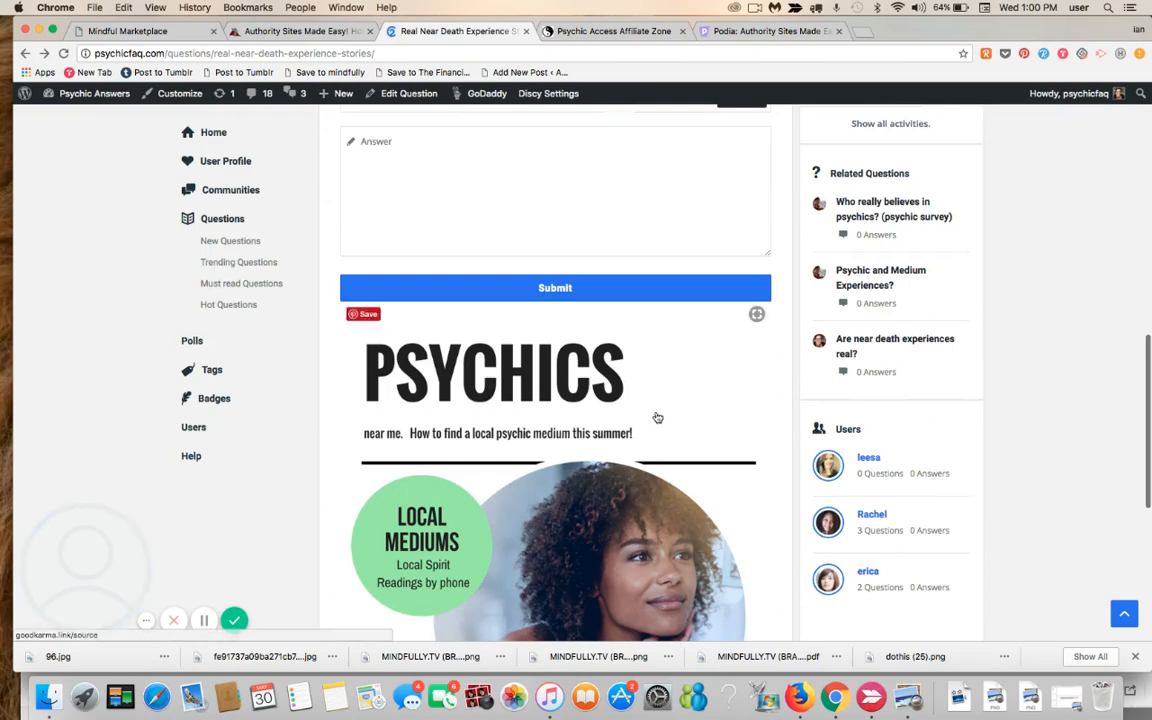
left_click(740, 455)
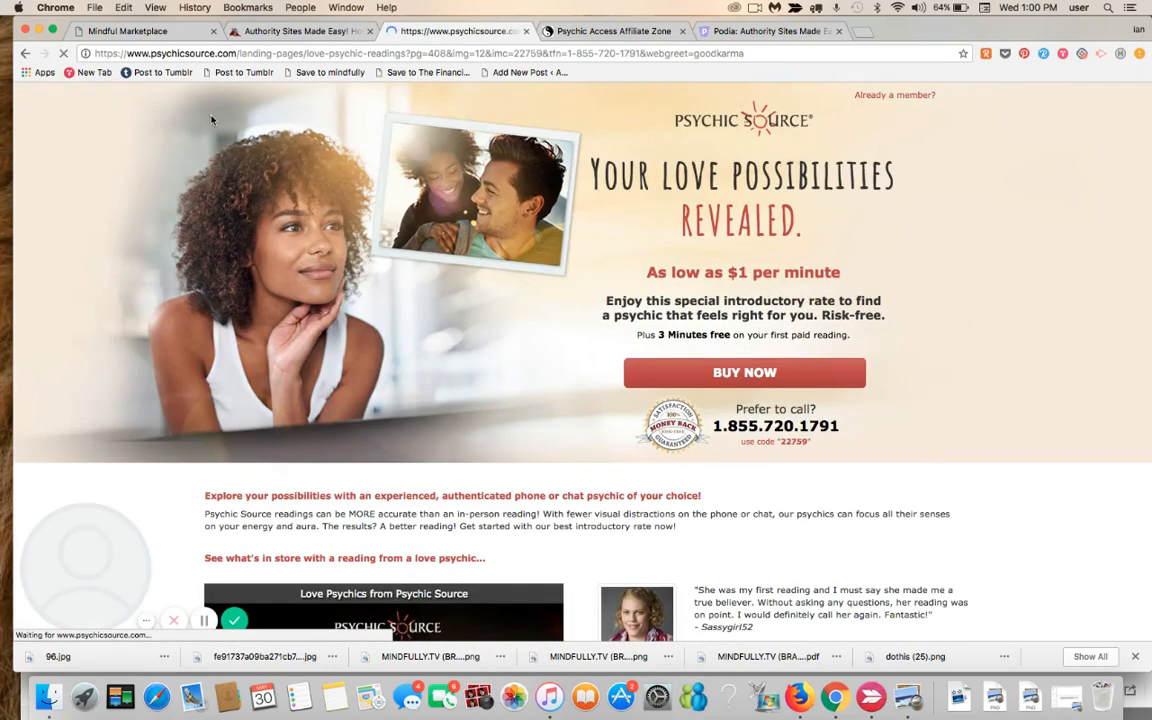
left_click(25, 53)
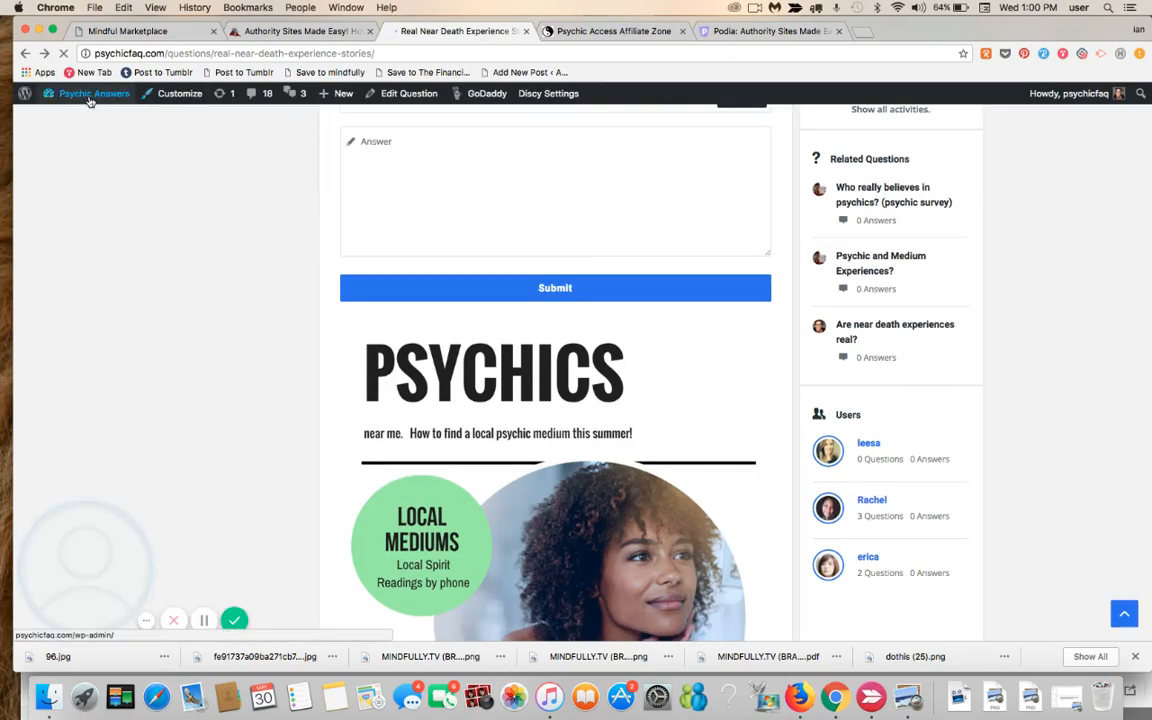
Open the Advertising section of the Discy theme settings in the site's WordPress admin.
left_click(85, 117)
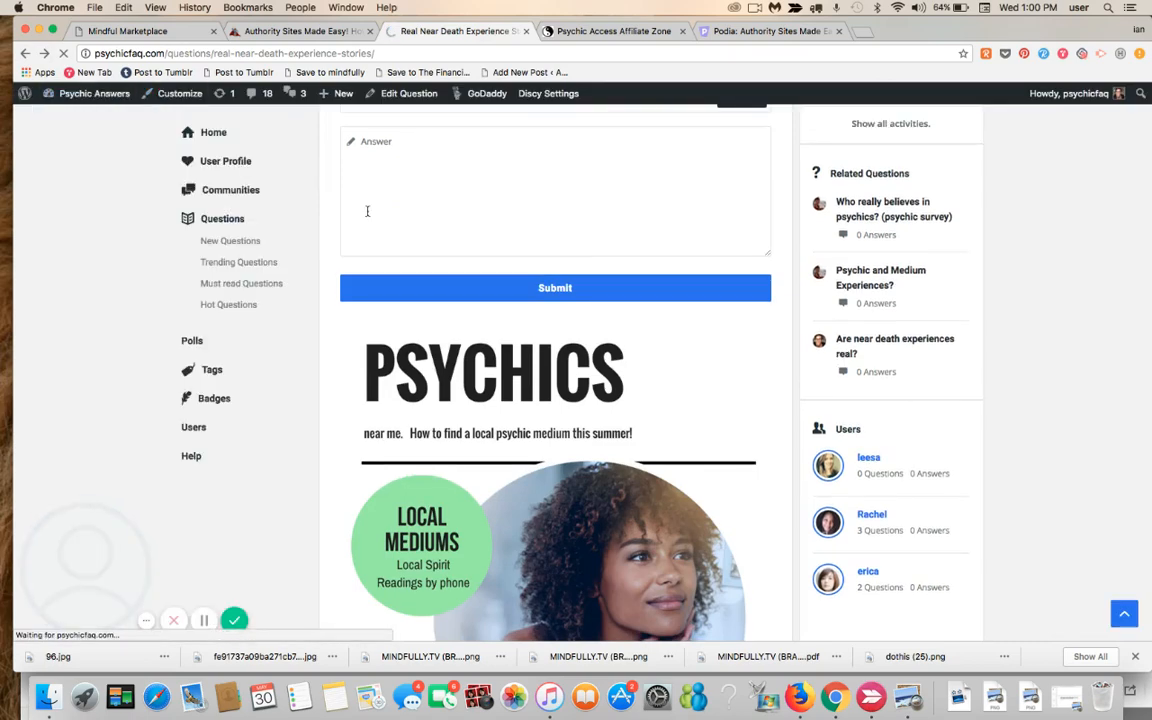
scroll(368, 211, "down", 1)
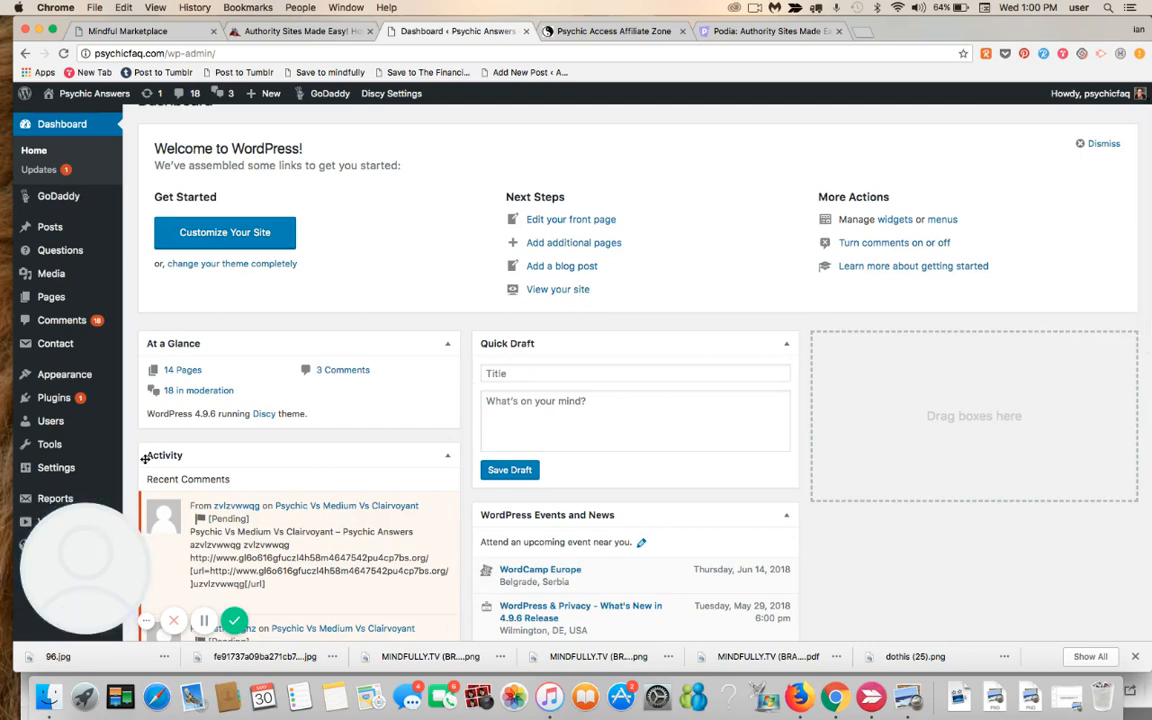
scroll(145, 458, "down", 5)
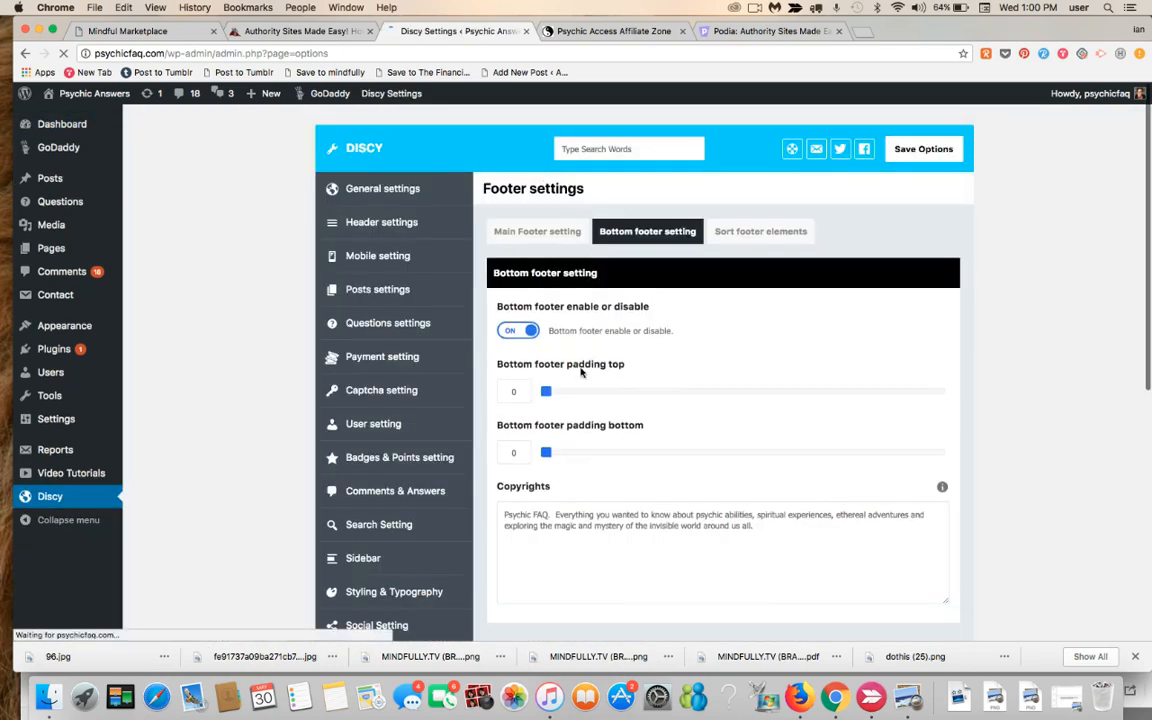
scroll(581, 368, "down", 1)
scroll(581, 370, "down", 4)
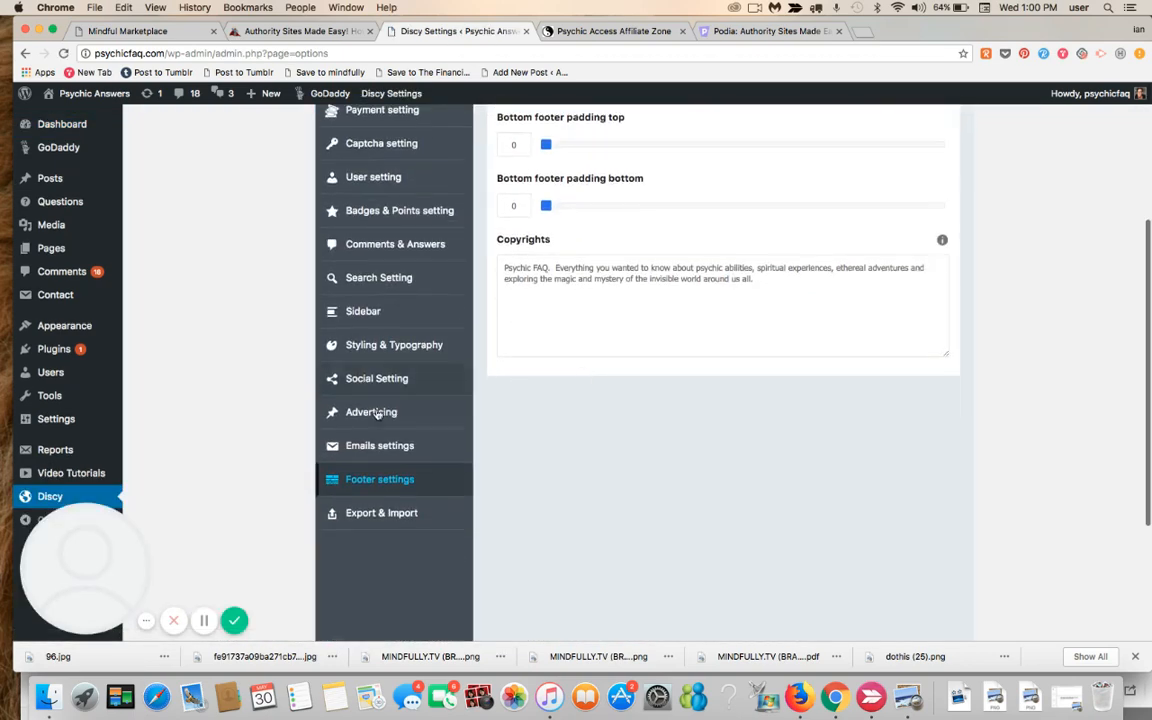
left_click(388, 412)
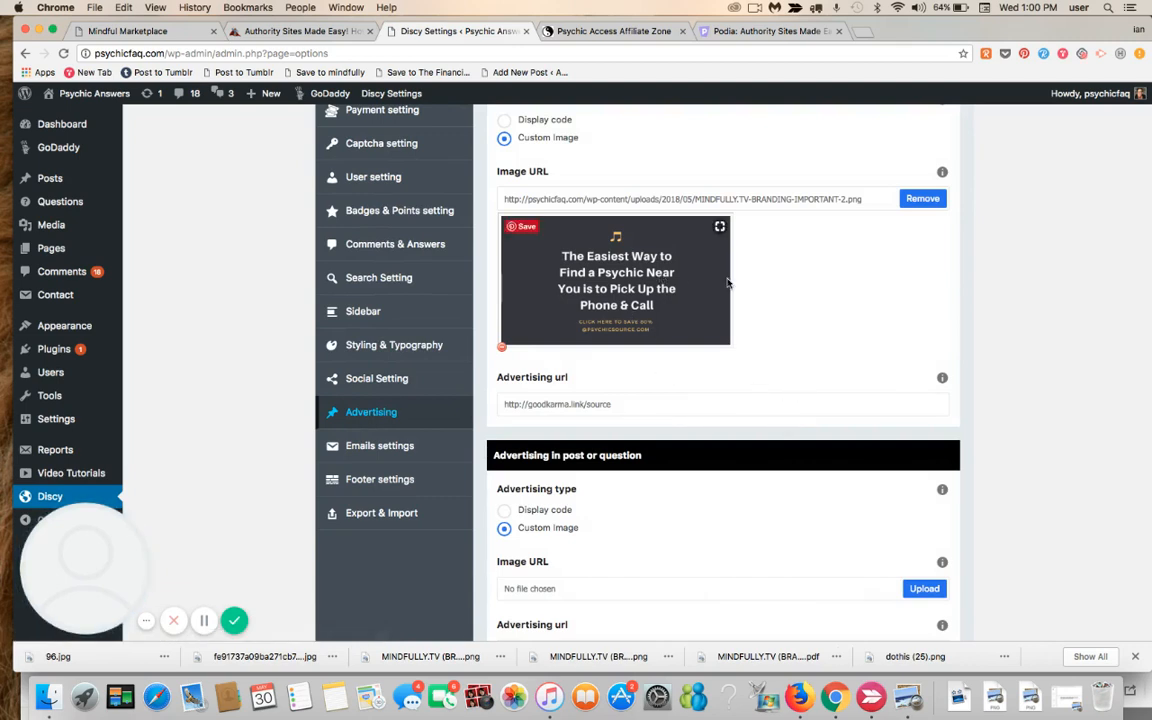
Examine the advertising slots after the header, in posts, after content, and between questions and answers, including their images and link URLs.
scroll(924, 341, "up", 1)
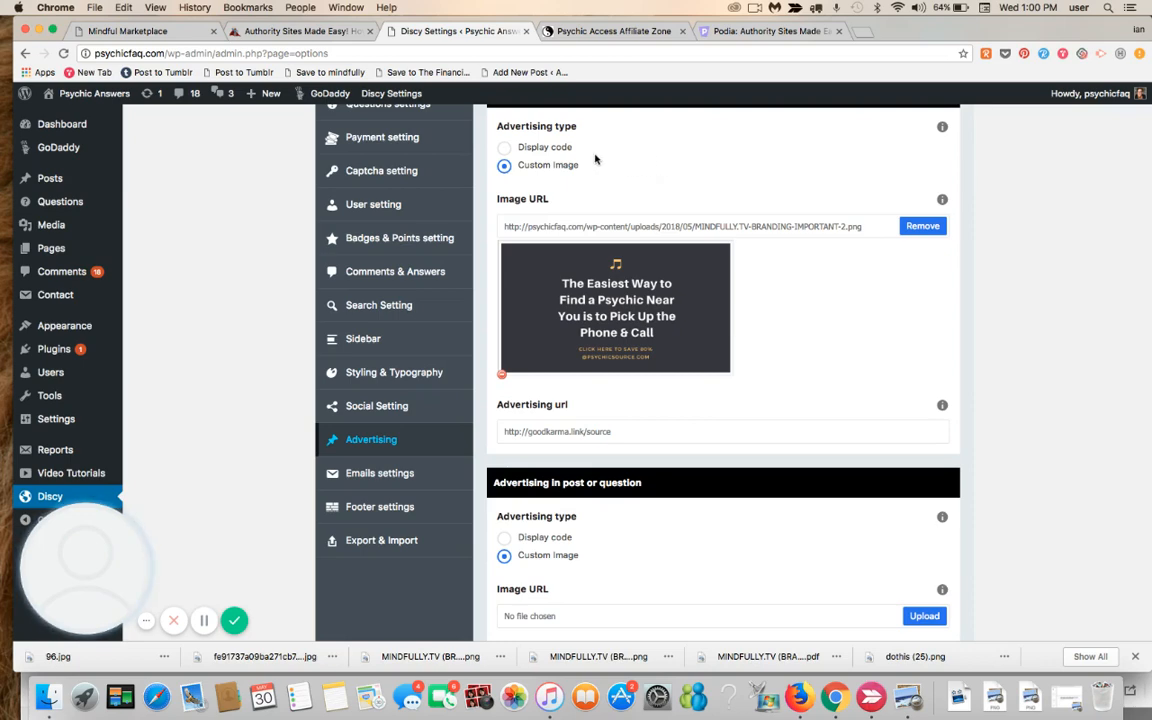
scroll(595, 158, "up", 3)
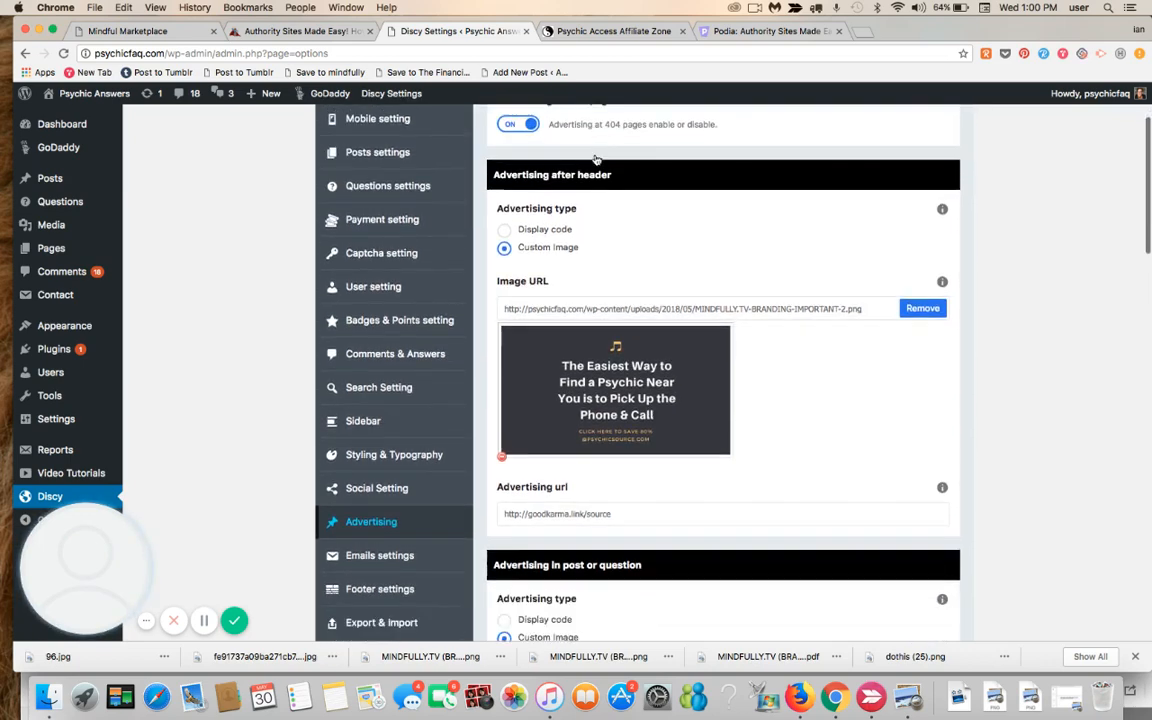
scroll(595, 158, "down", 15)
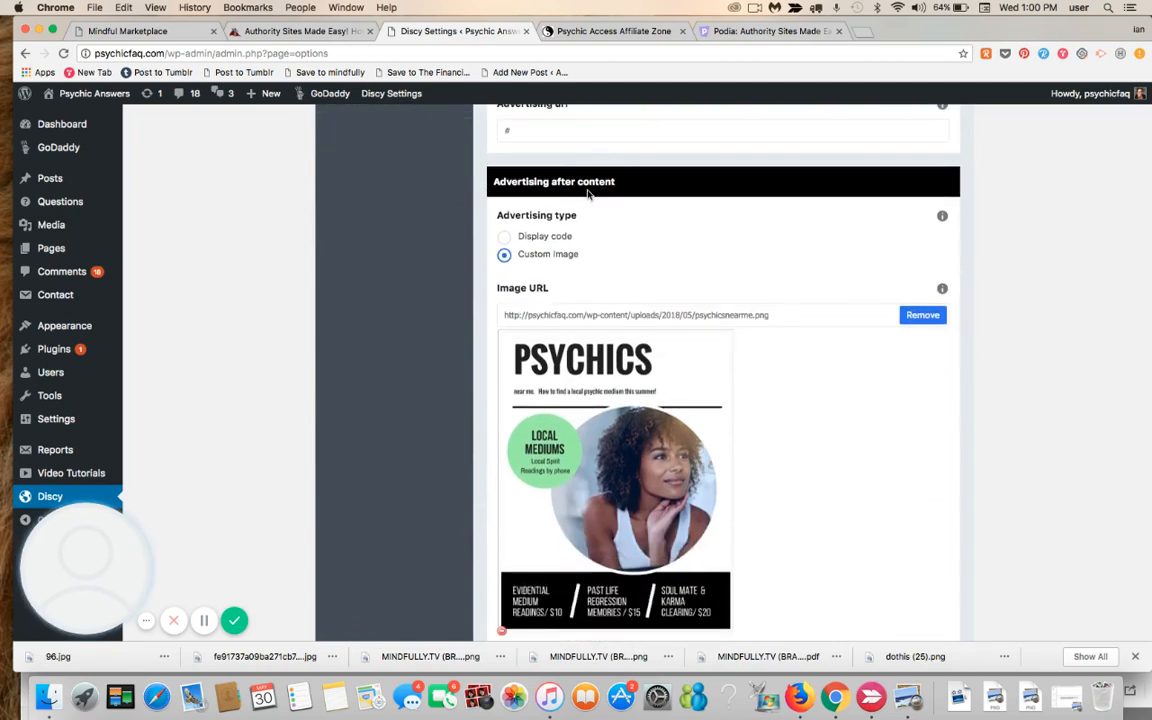
scroll(645, 519, "up", 1)
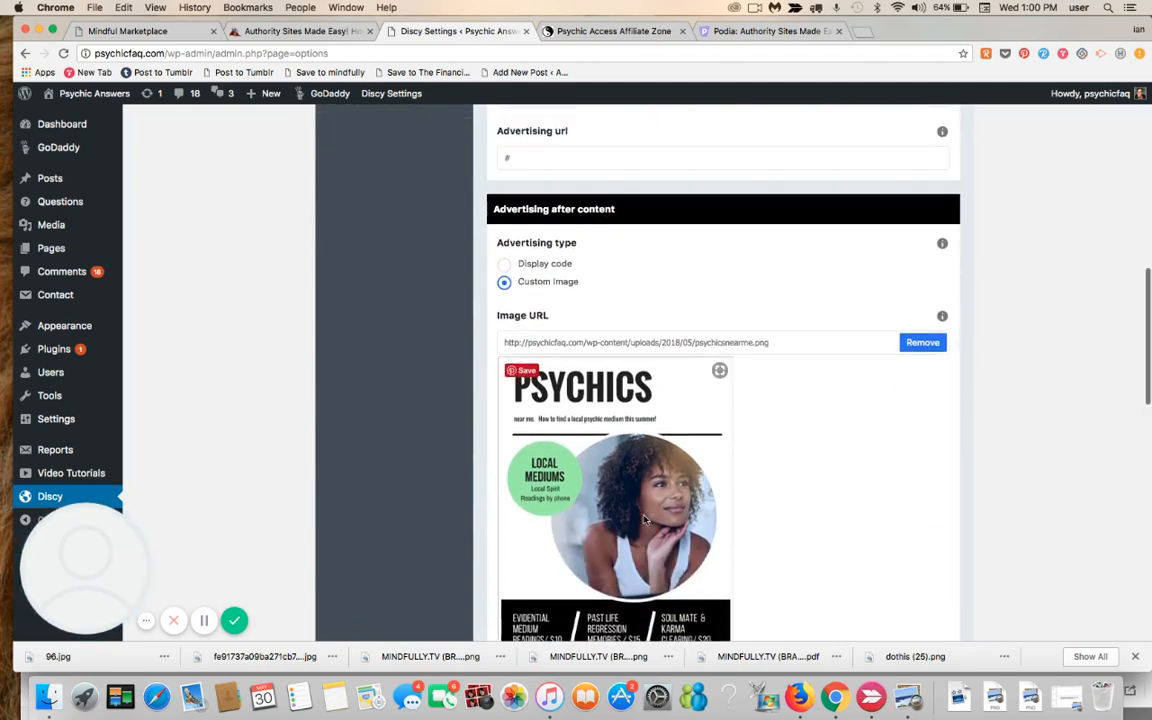
scroll(645, 519, "up", 8)
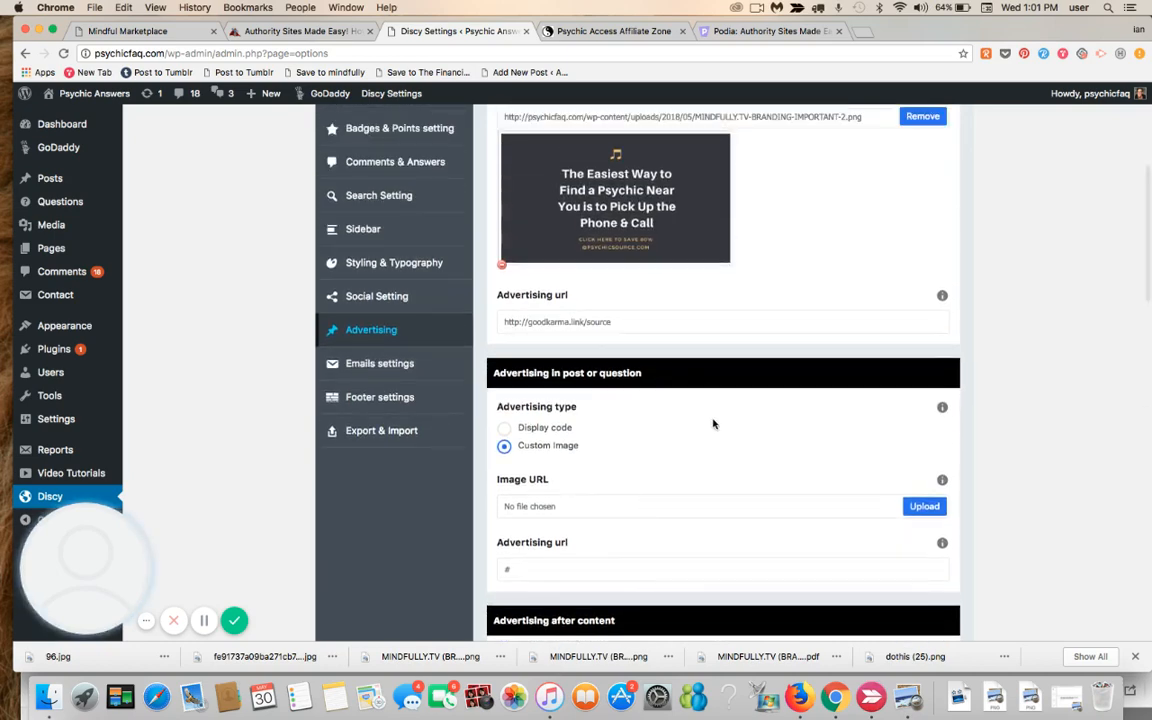
scroll(715, 458, "down", 5)
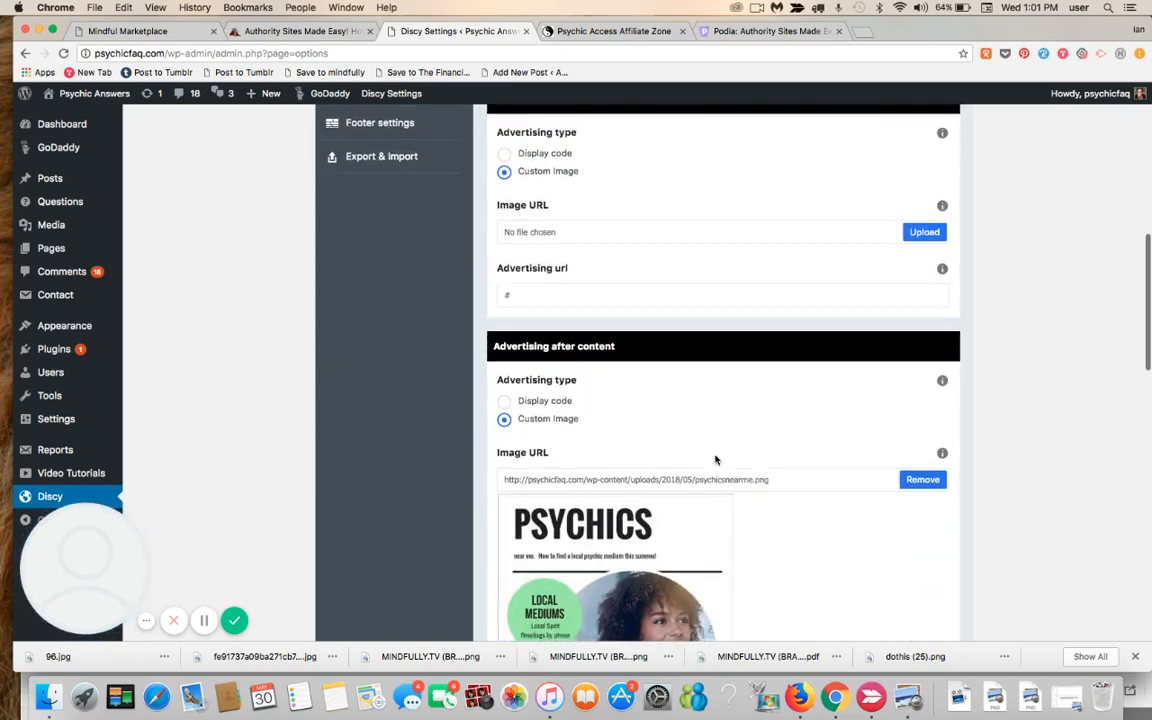
scroll(715, 459, "down", 12)
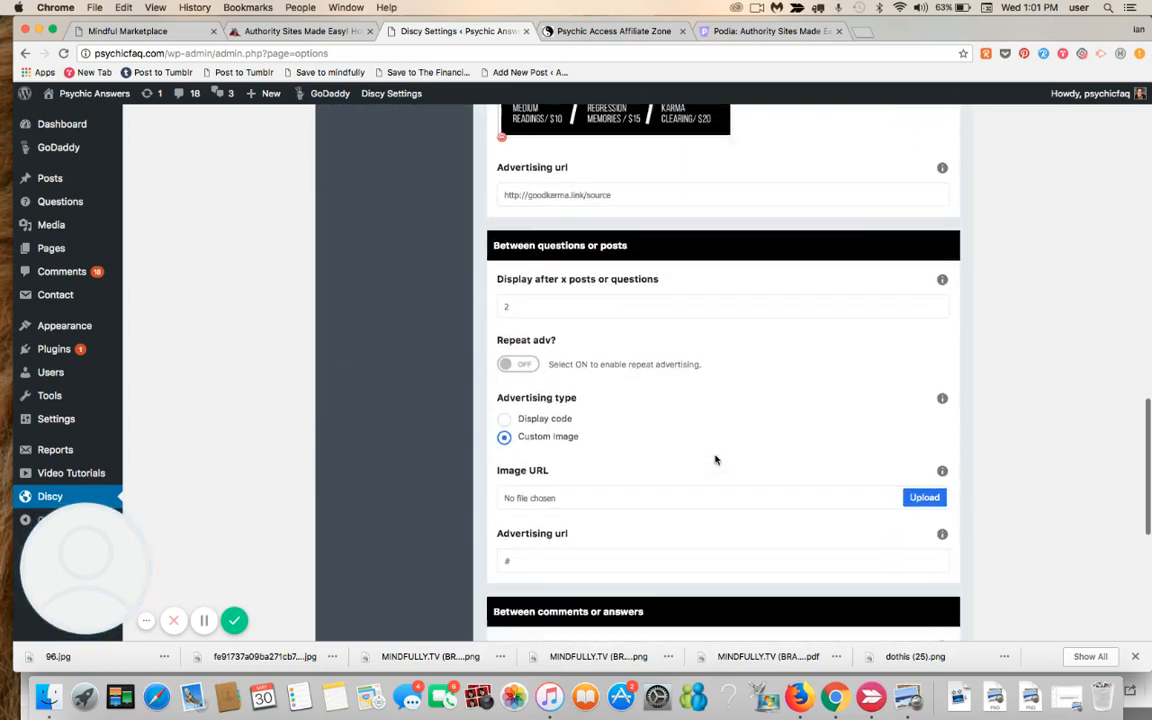
scroll(715, 459, "down", 4)
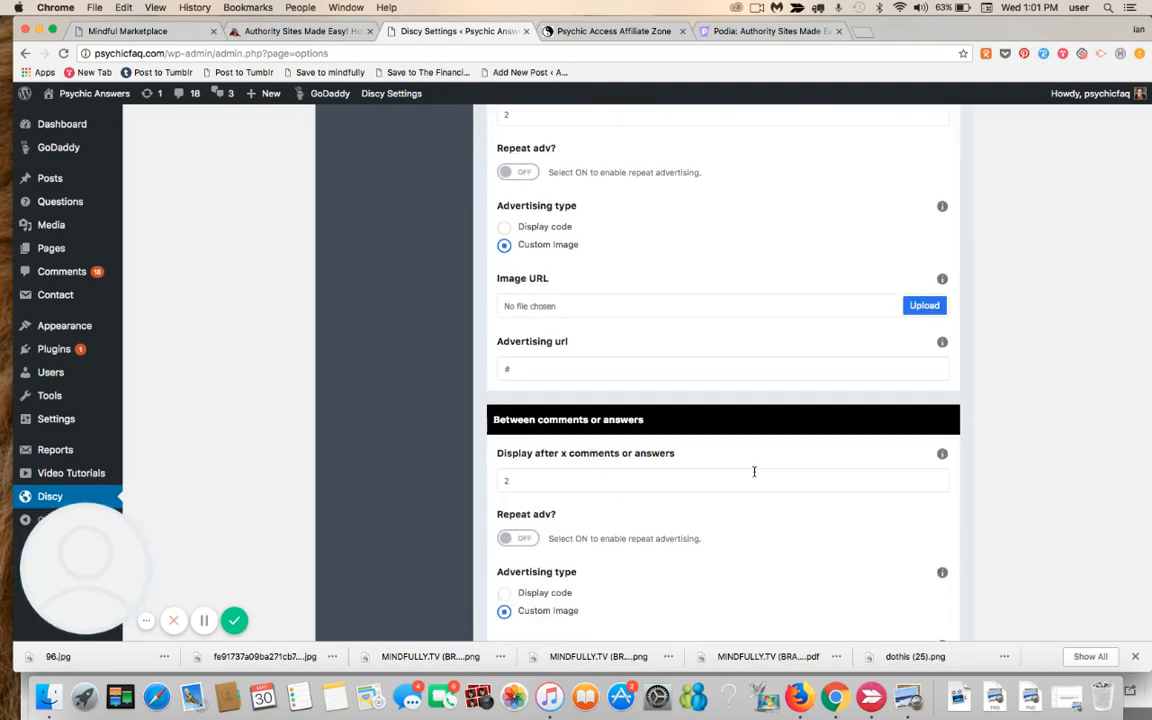
scroll(754, 471, "up", 9)
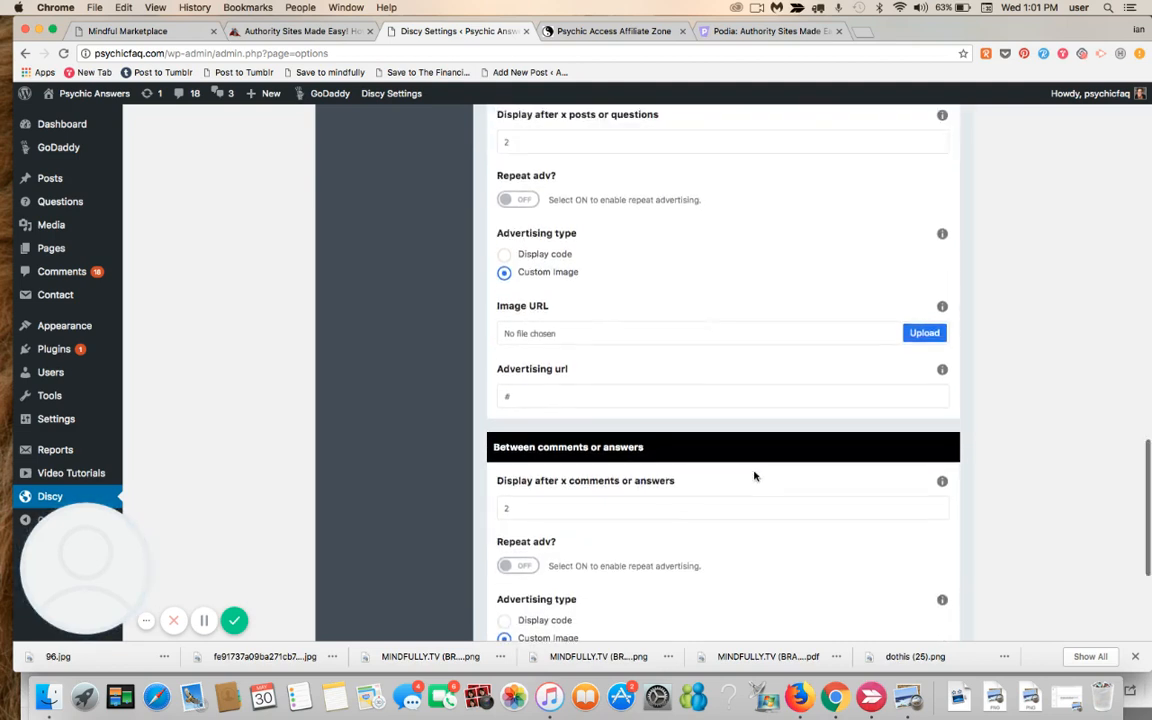
scroll(754, 476, "up", 13)
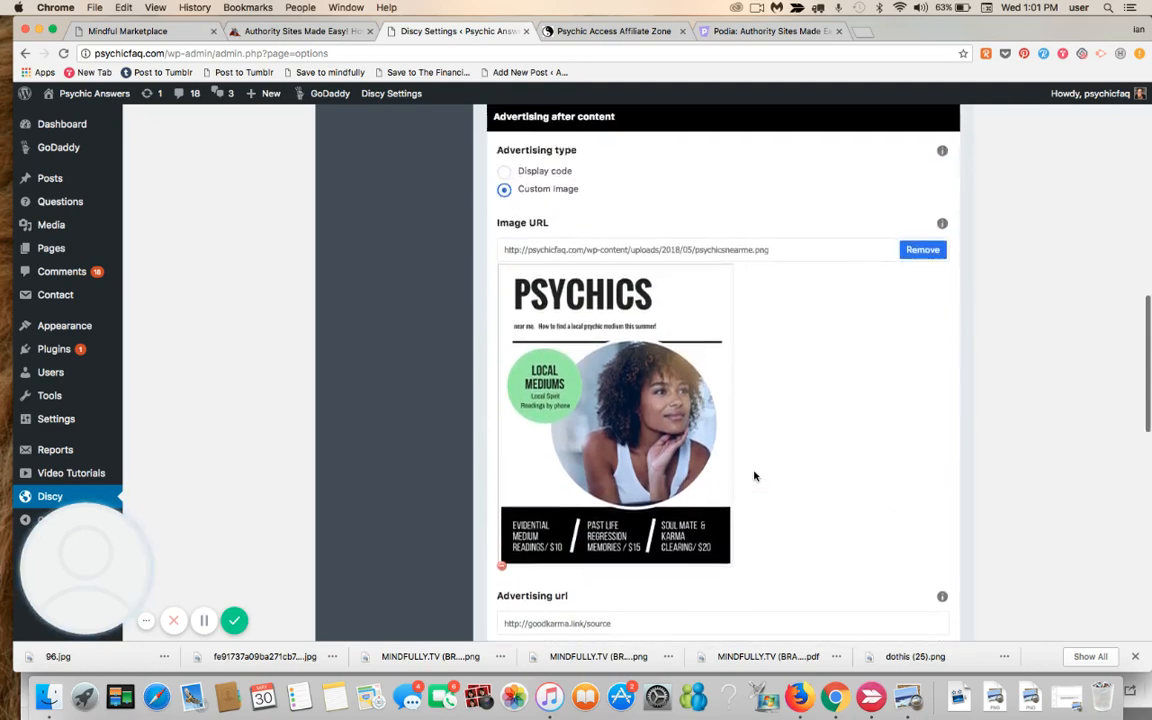
scroll(754, 476, "up", 6)
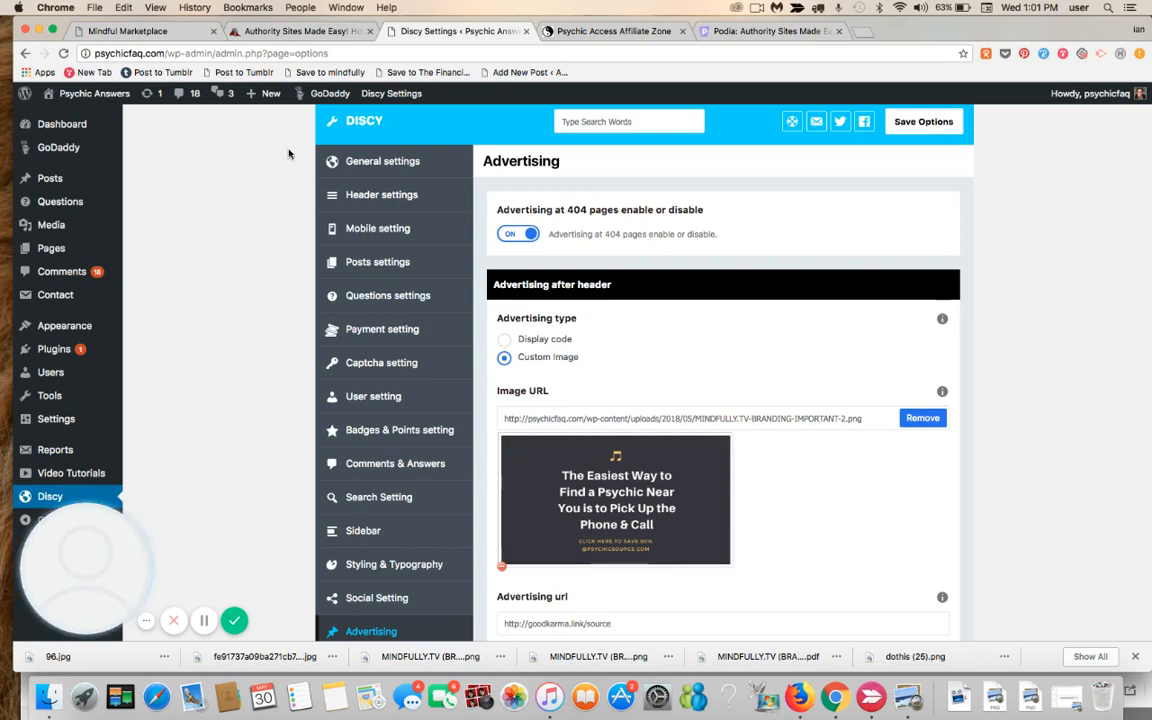
Create a new question titled "Psychic Access Reviews?" and place the cursor in its empty body.
mouse_move(265, 94)
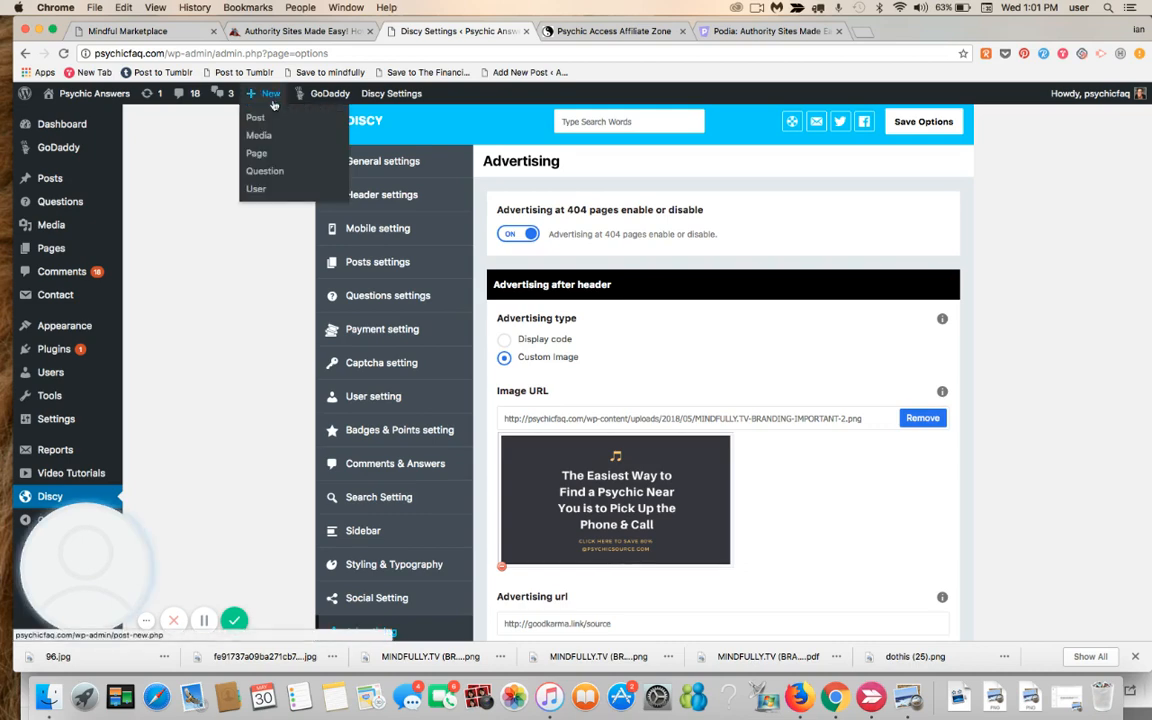
left_click(265, 172)
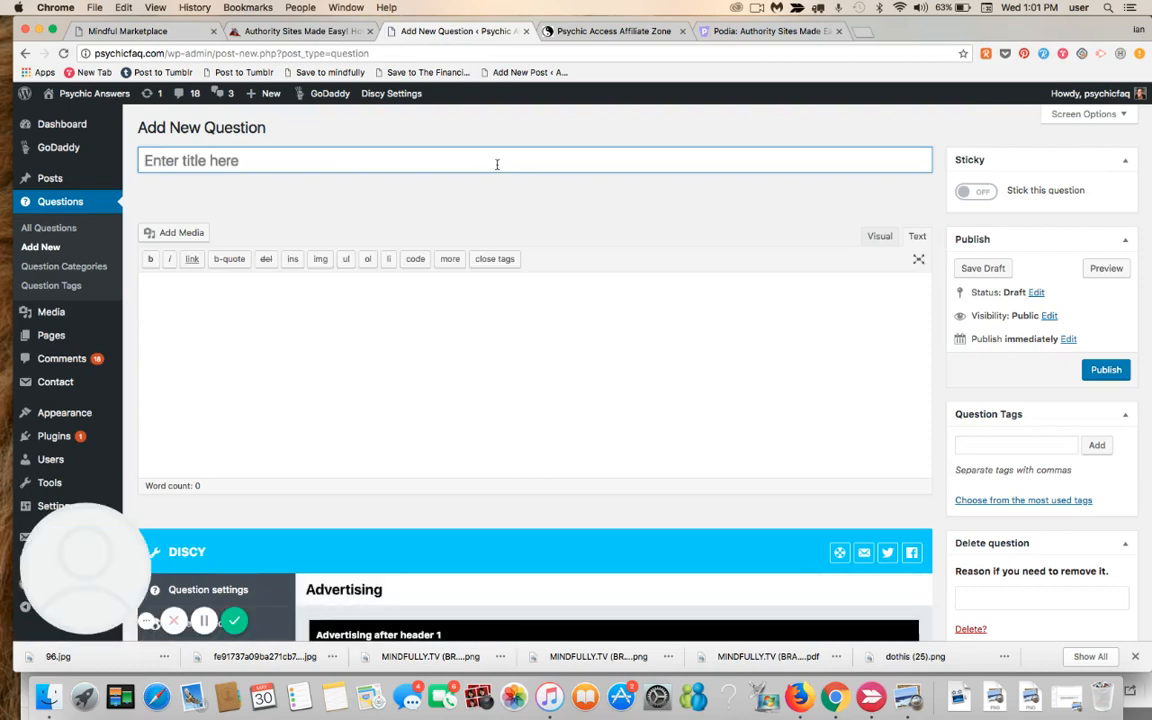
type("Psychic Ac")
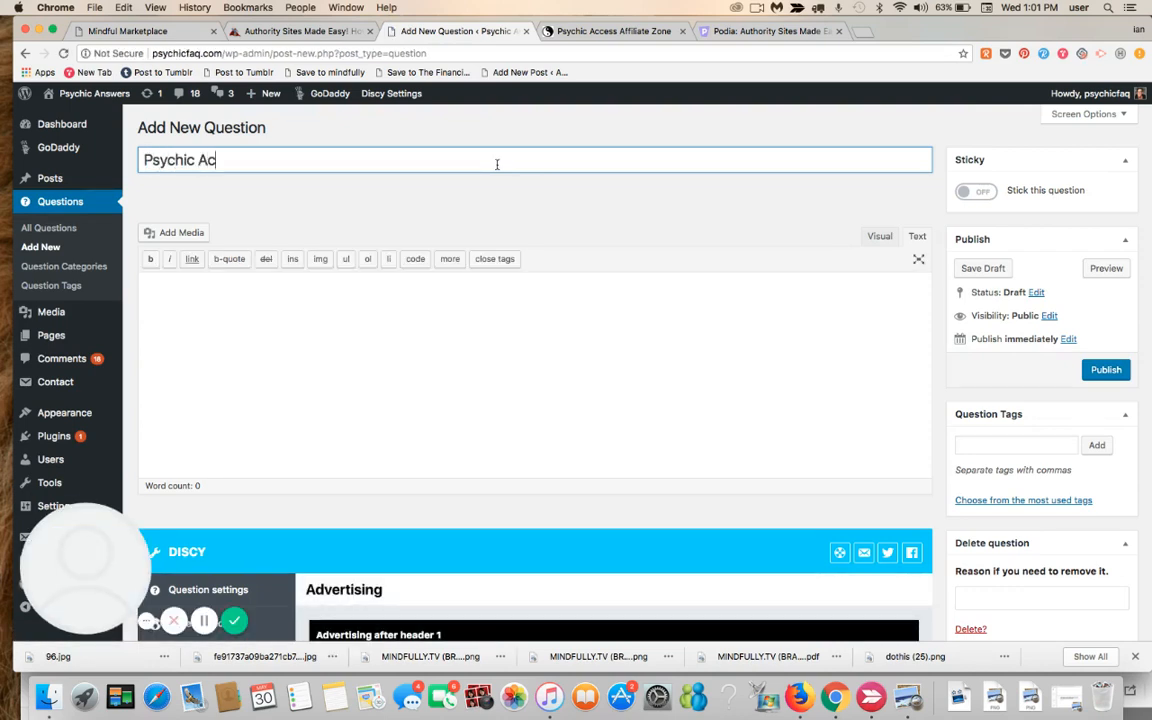
type("cess Reviews?")
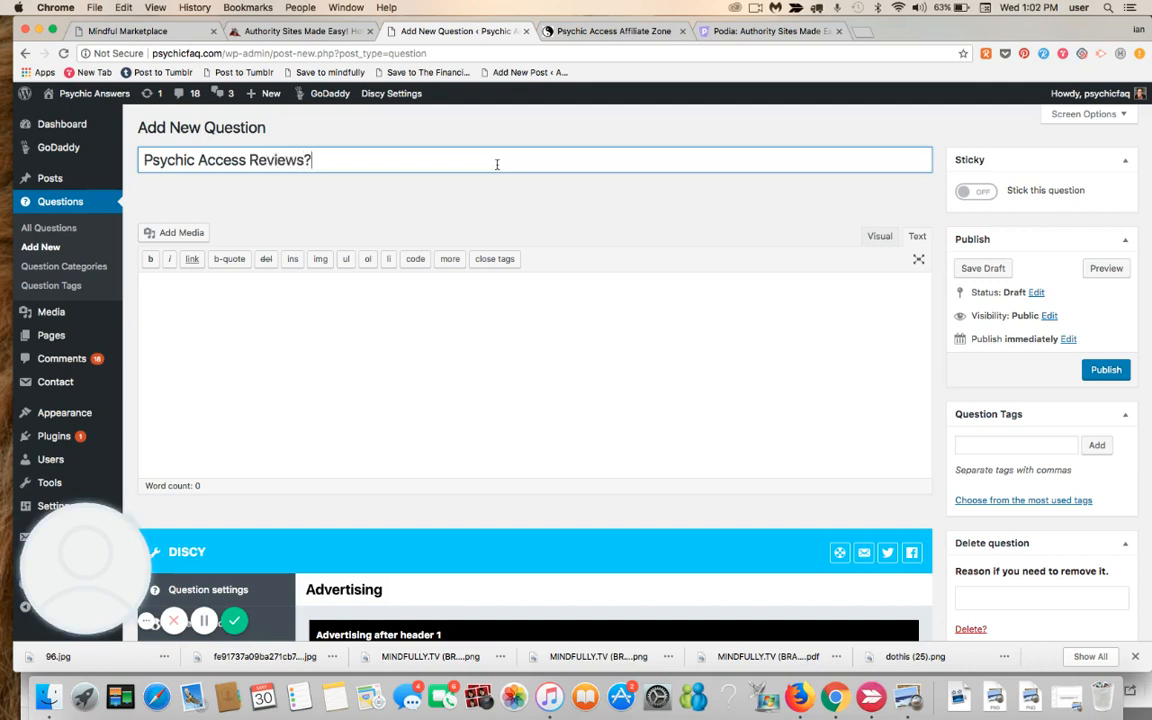
left_click(499, 339)
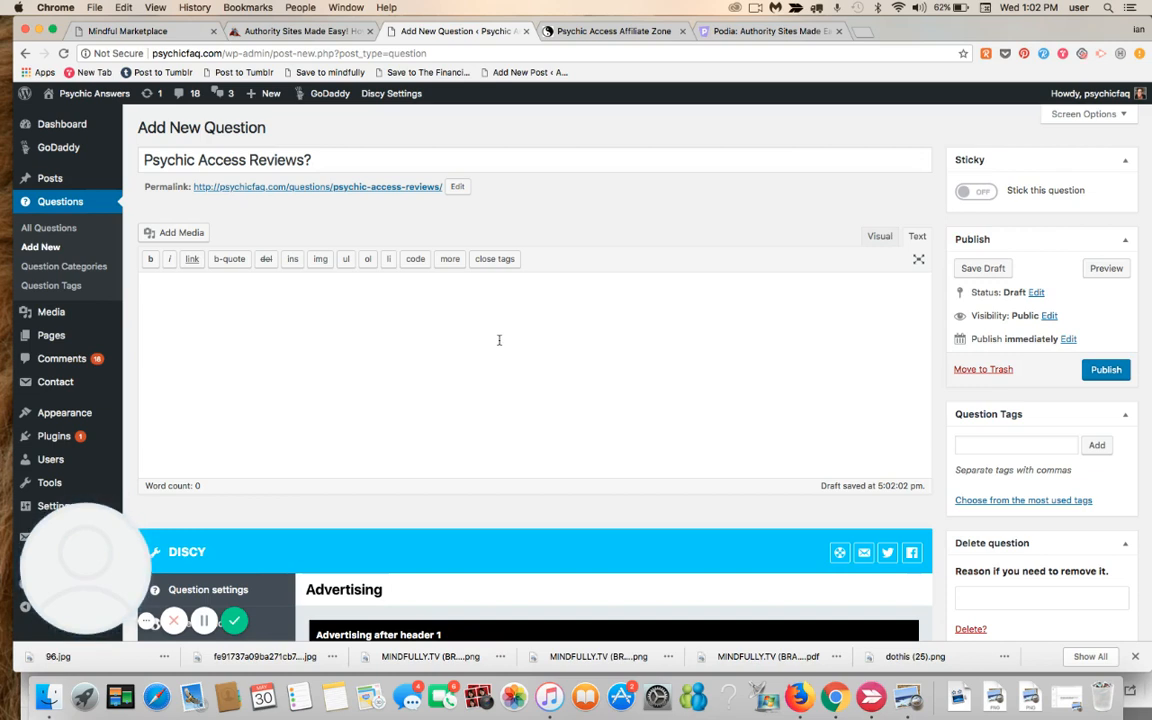
Write the question body asking about Psychic Access readings: whether people recommend them, what a phone reading costs, whether they are legit and worth a try.
type("H")
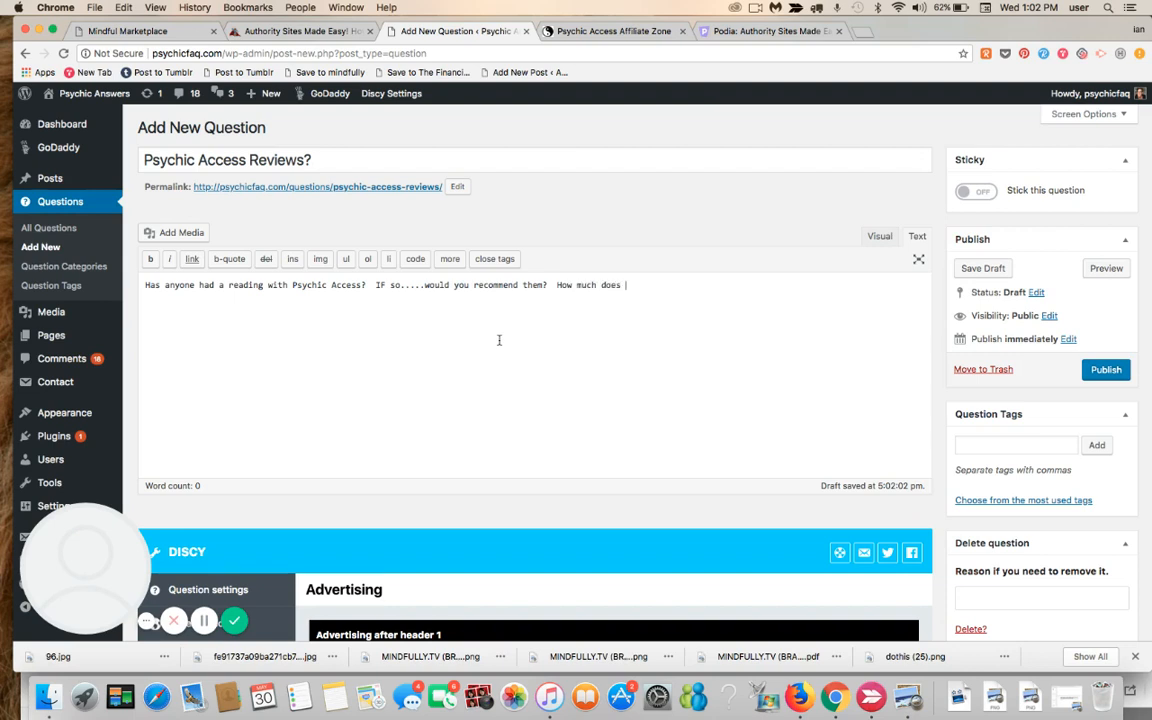
type("ychic")
type(" Access charfe for a phone reading?  Are they legit..")
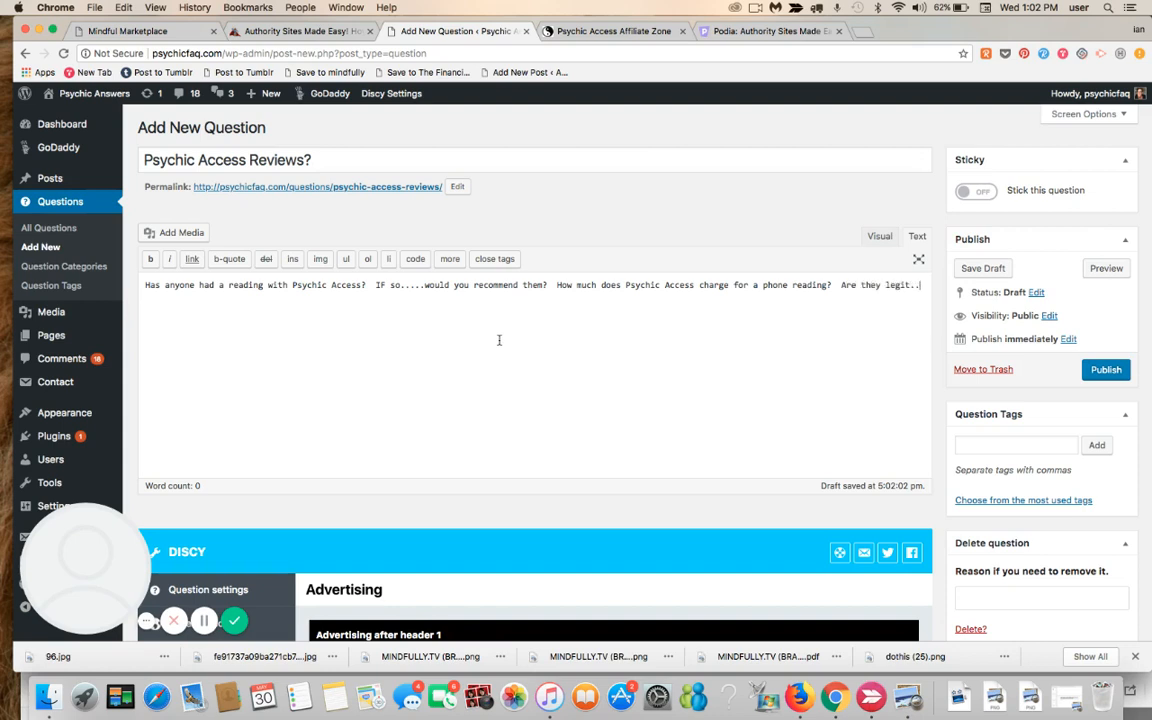
type("and should")
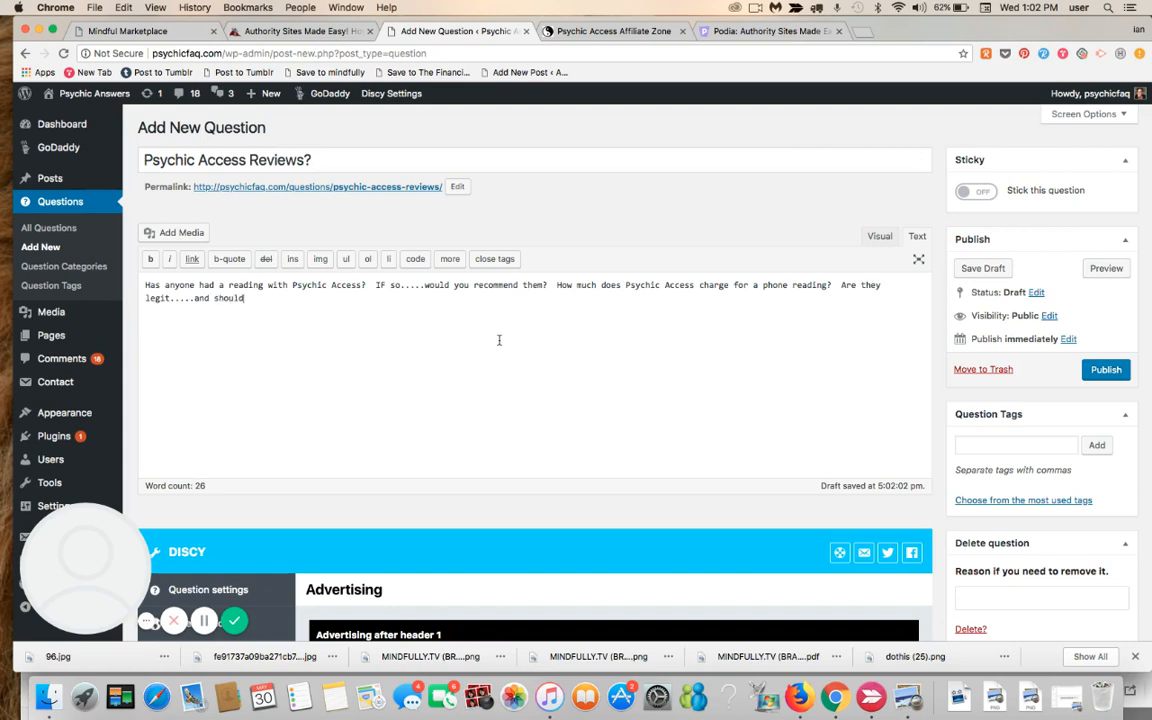
type(" I give them a try?")
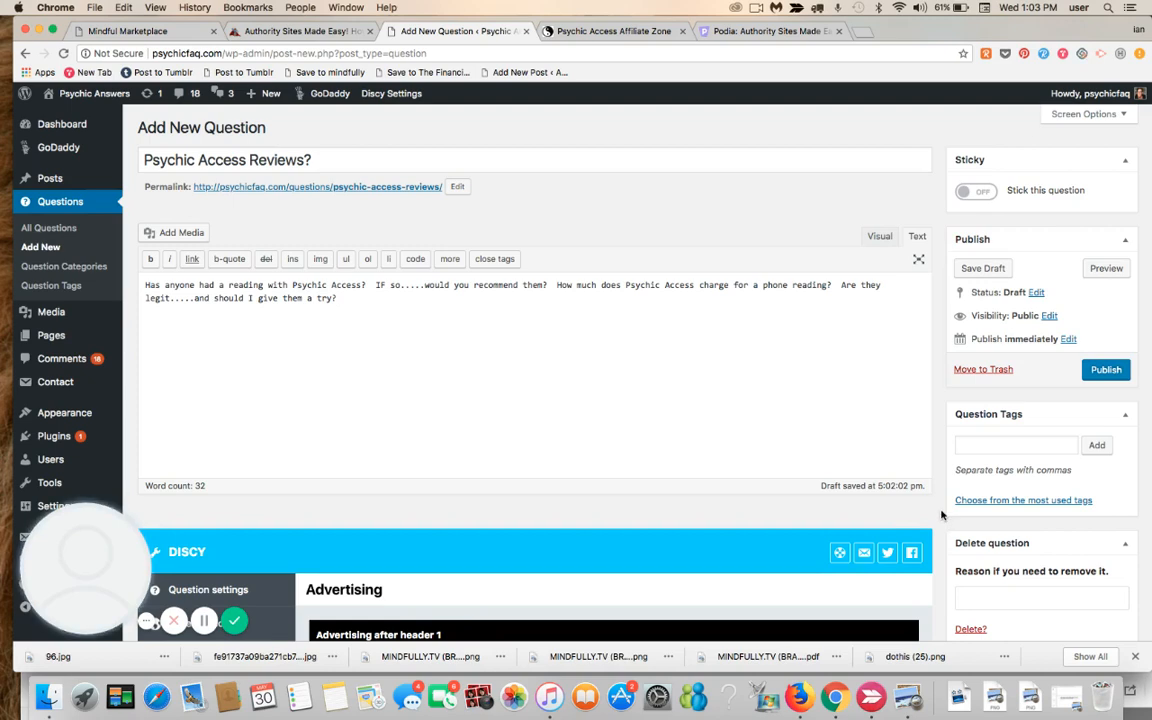
Add the question tags "psychic access review", "best phone psychic network" and "psychic phone services reviews".
scroll(941, 515, "down", 8)
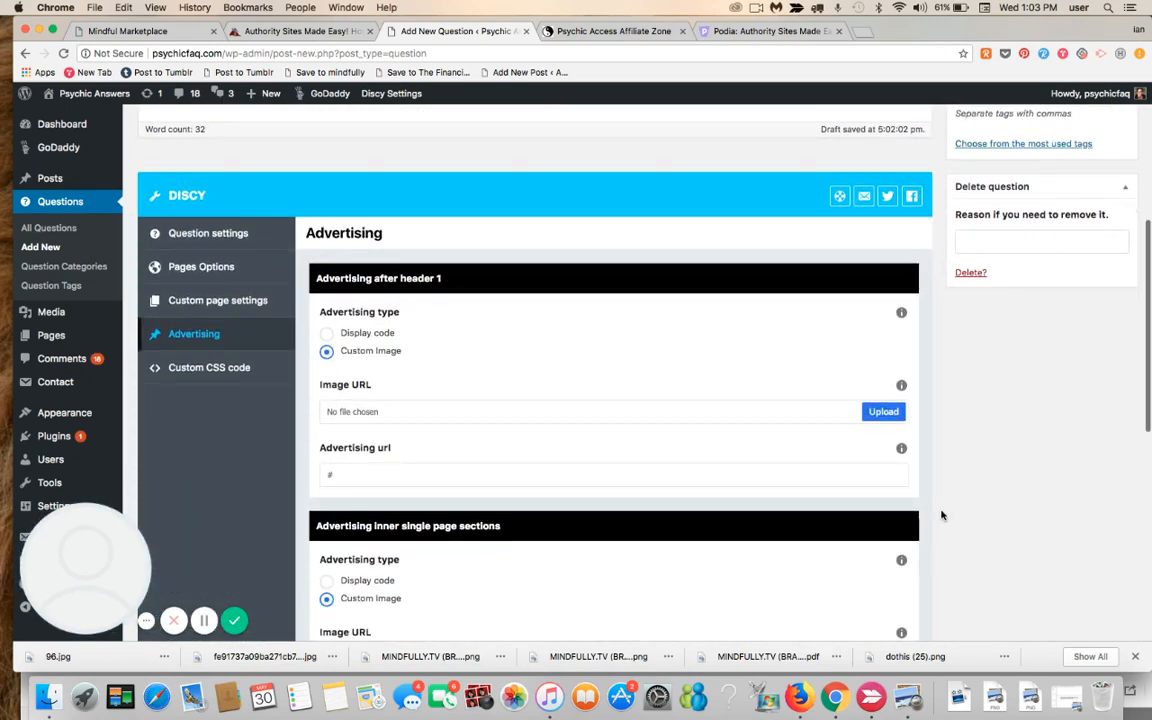
scroll(941, 515, "down", 1)
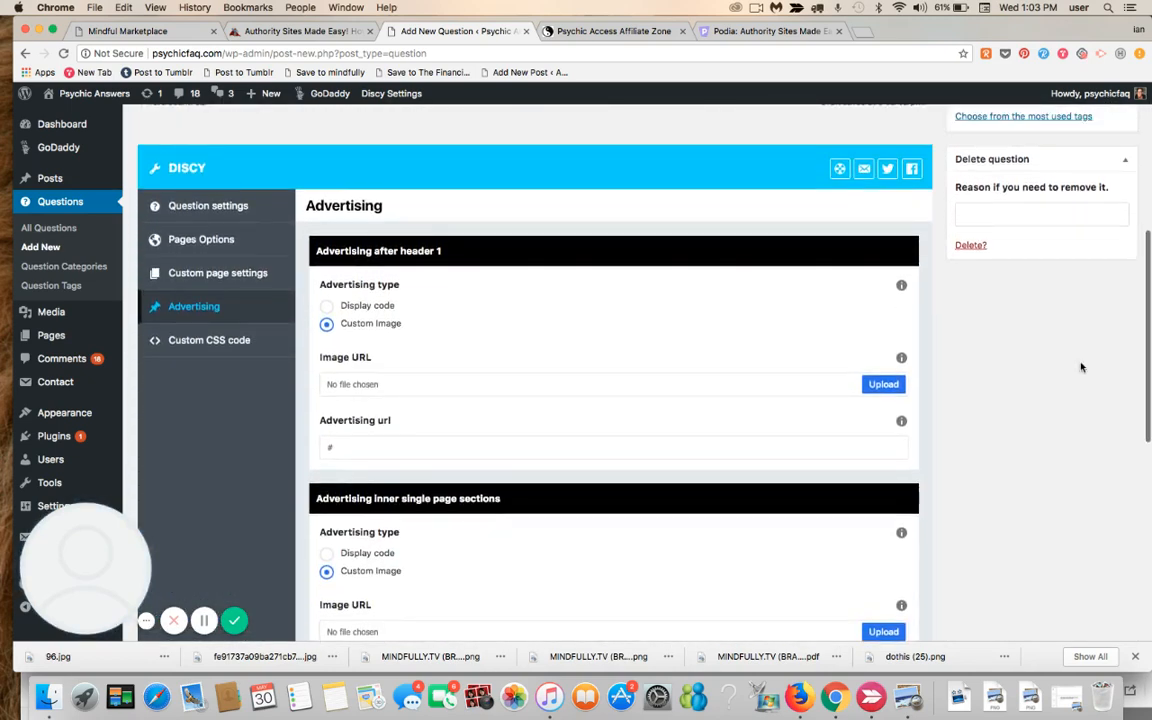
scroll(1081, 367, "up", 4)
left_click(980, 253)
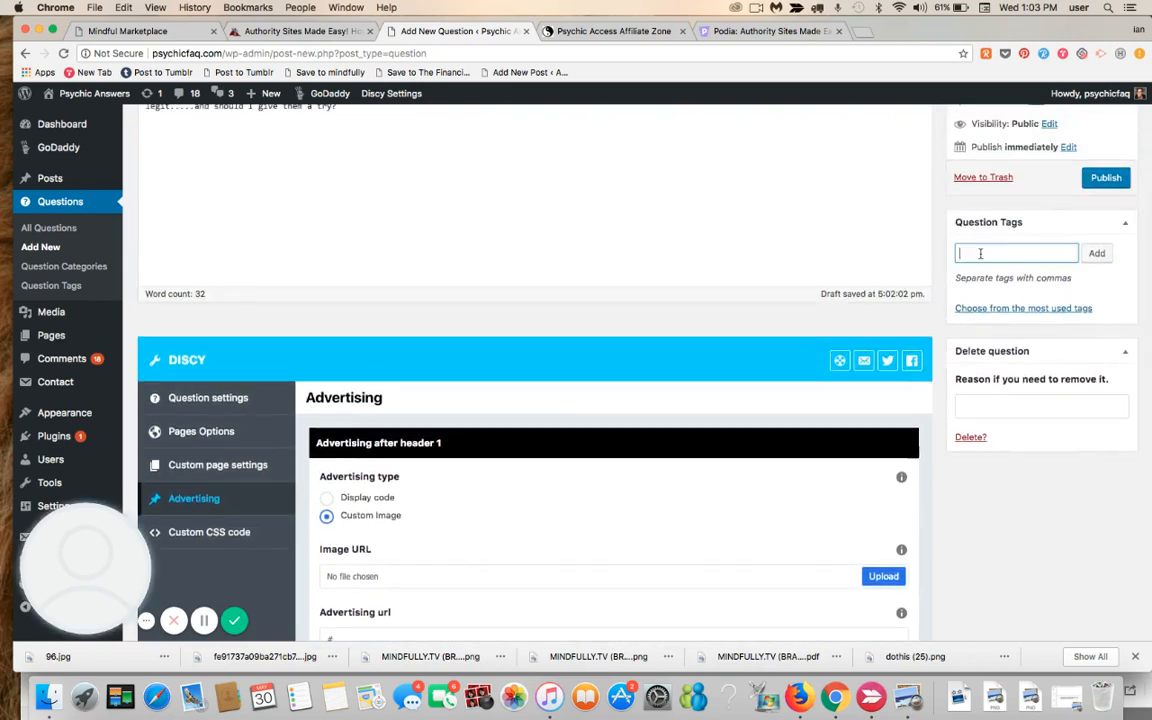
type("psychci")
key("BackSpace")
key("BackSpace")
key("BackSpace")
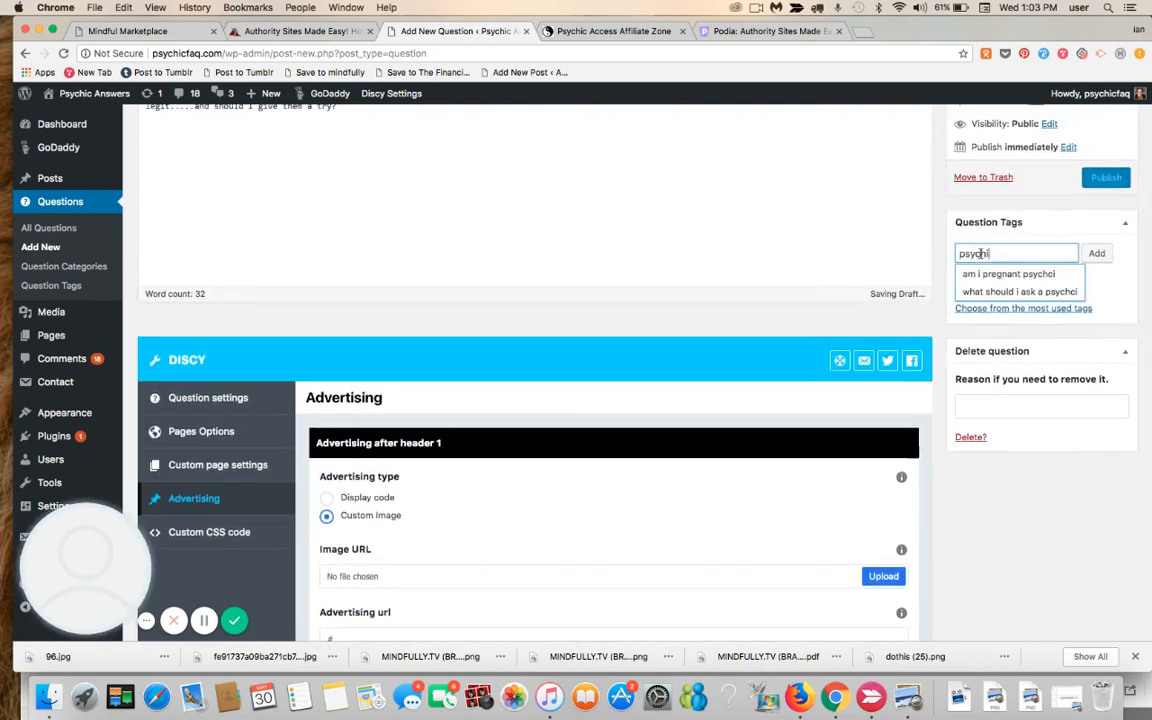
type("ic c")
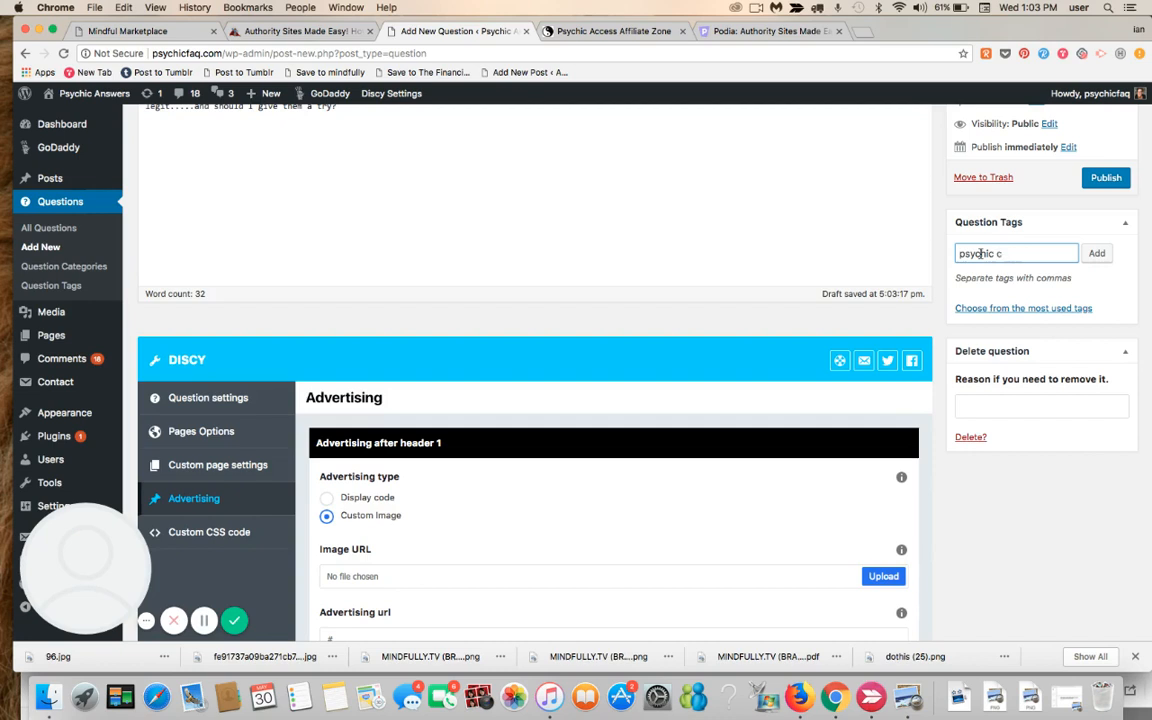
type("ccess review, best phone ps")
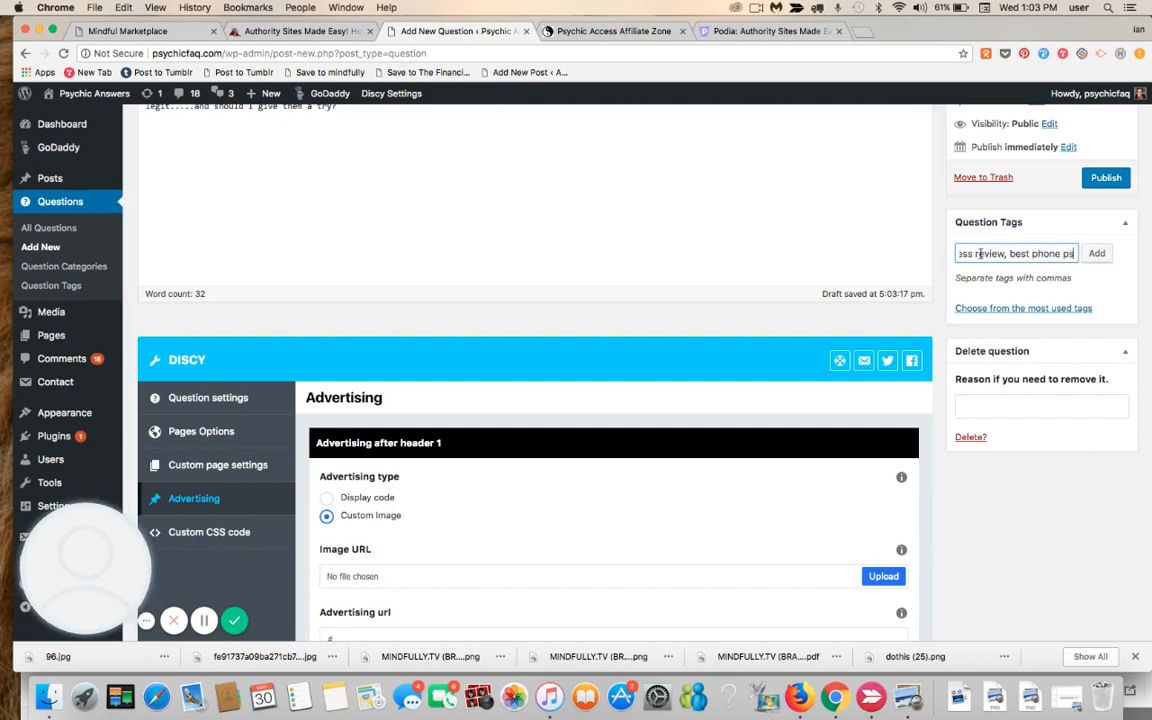
type("ychic network, psychcic p")
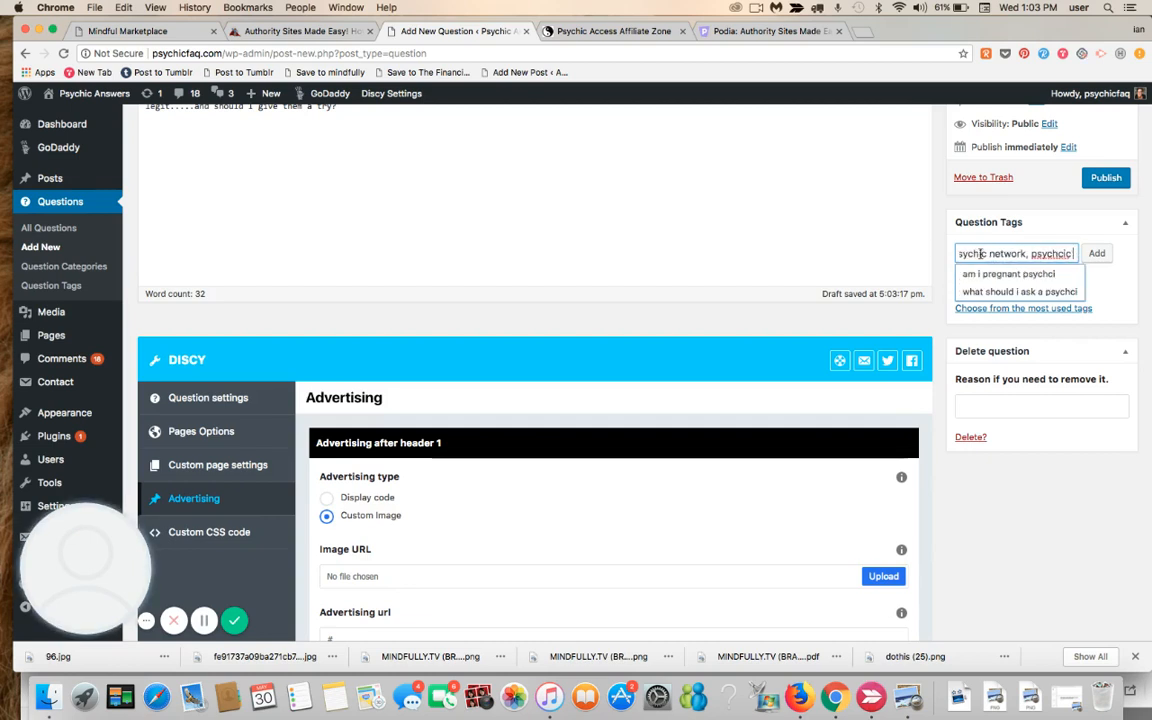
key("BackSpace")
key("BackSpace")
key("BackSpace")
key("BackSpace")
key("BackSpace")
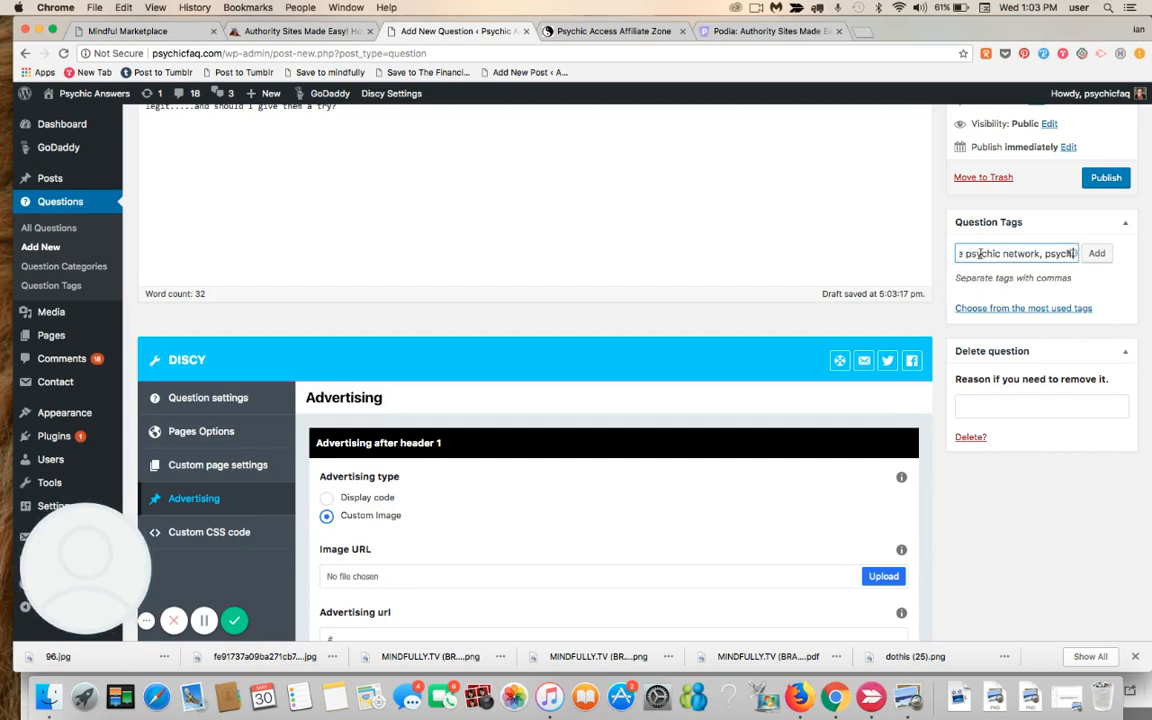
type("ic phone serv")
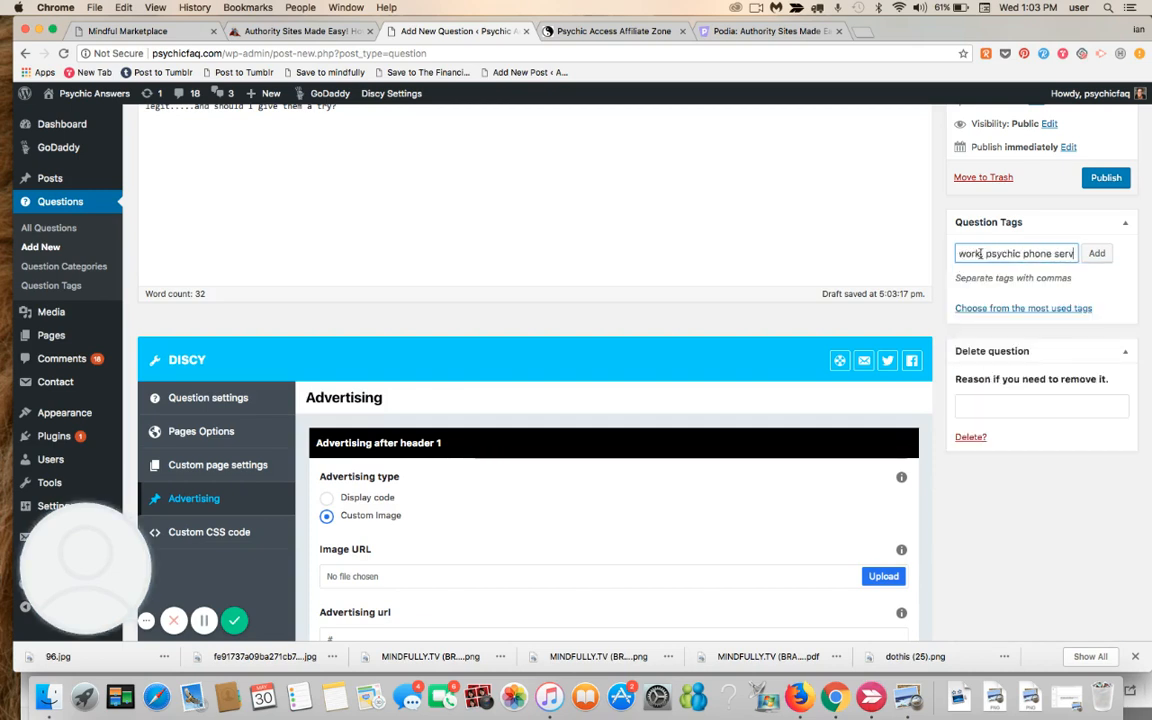
type("ices reviews")
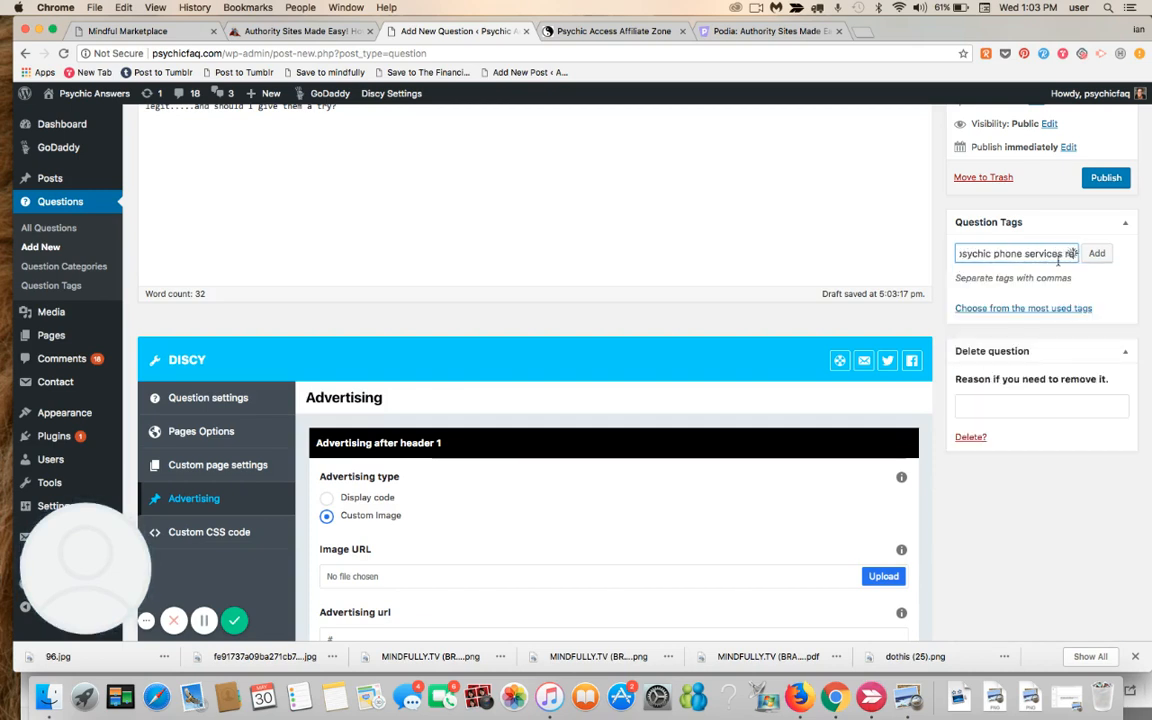
left_click(1097, 253)
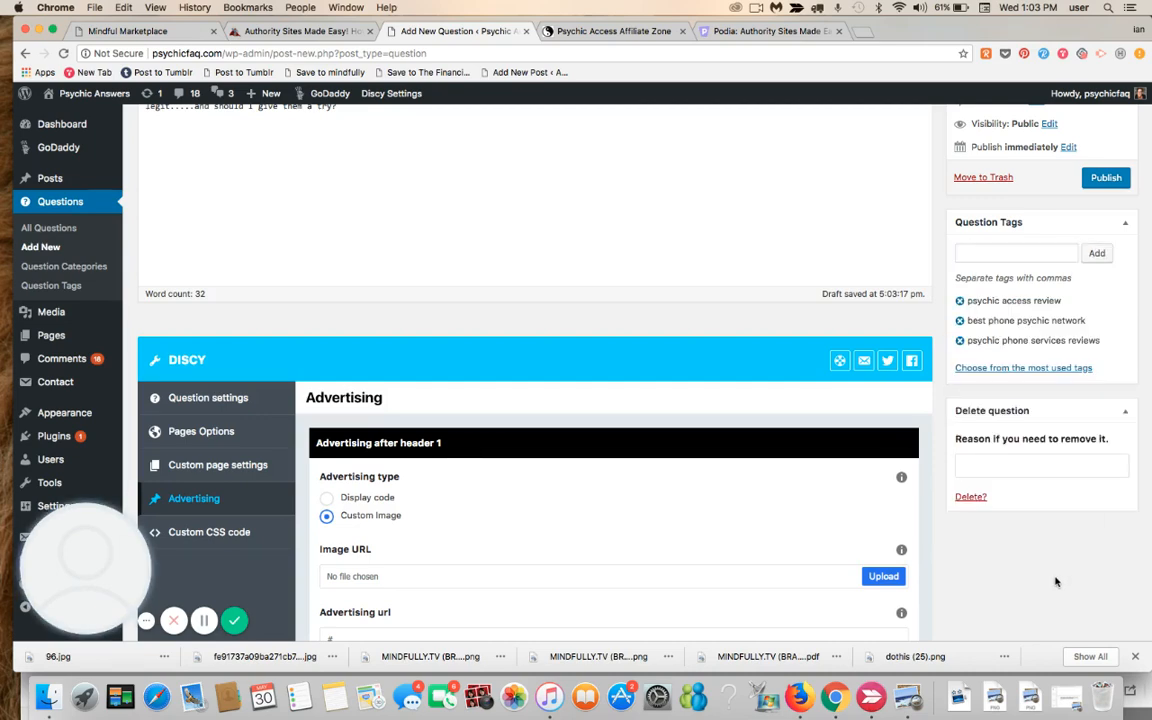
Switch to the Psychic Access Affiliate Zone and review the May 2018 summary and the monthly report by day, closing the daily report at the end.
scroll(1055, 582, "down", 4)
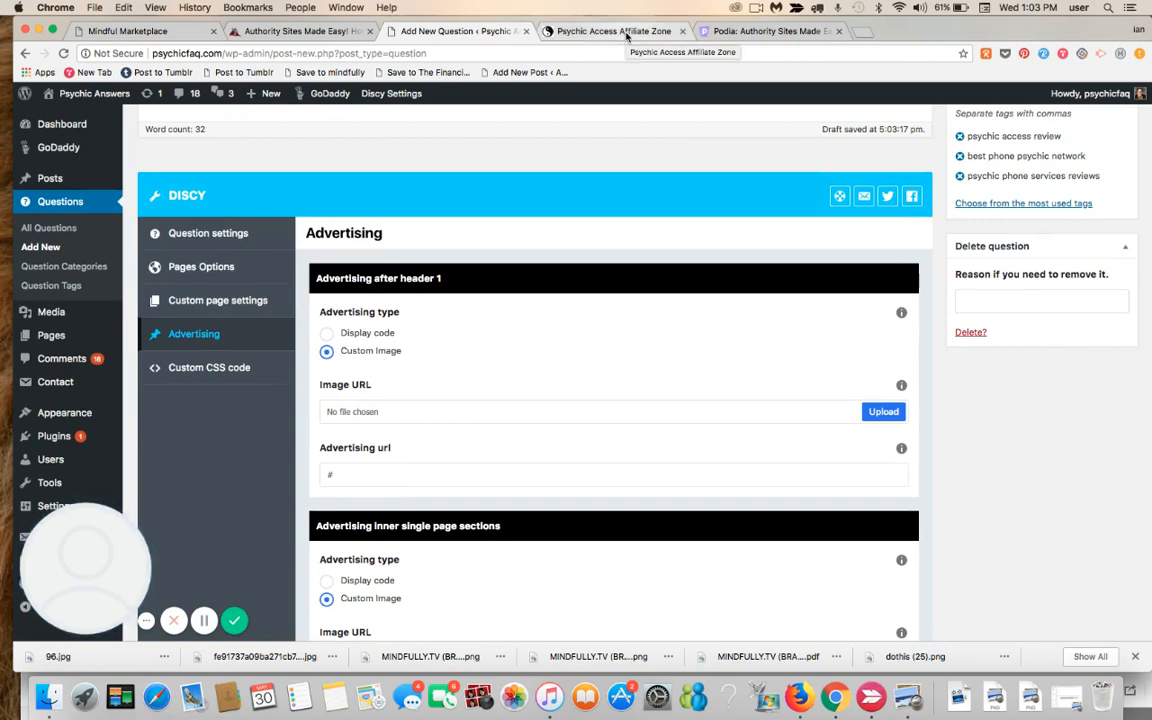
left_click(627, 33)
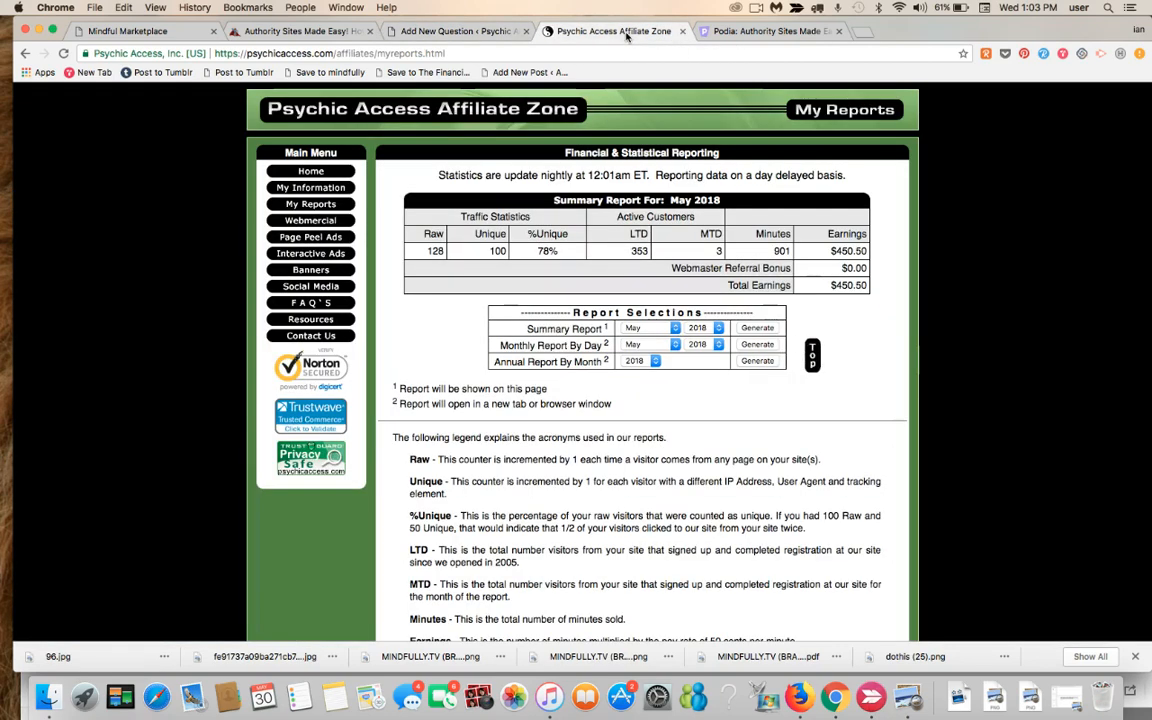
scroll(810, 478, "down", 1)
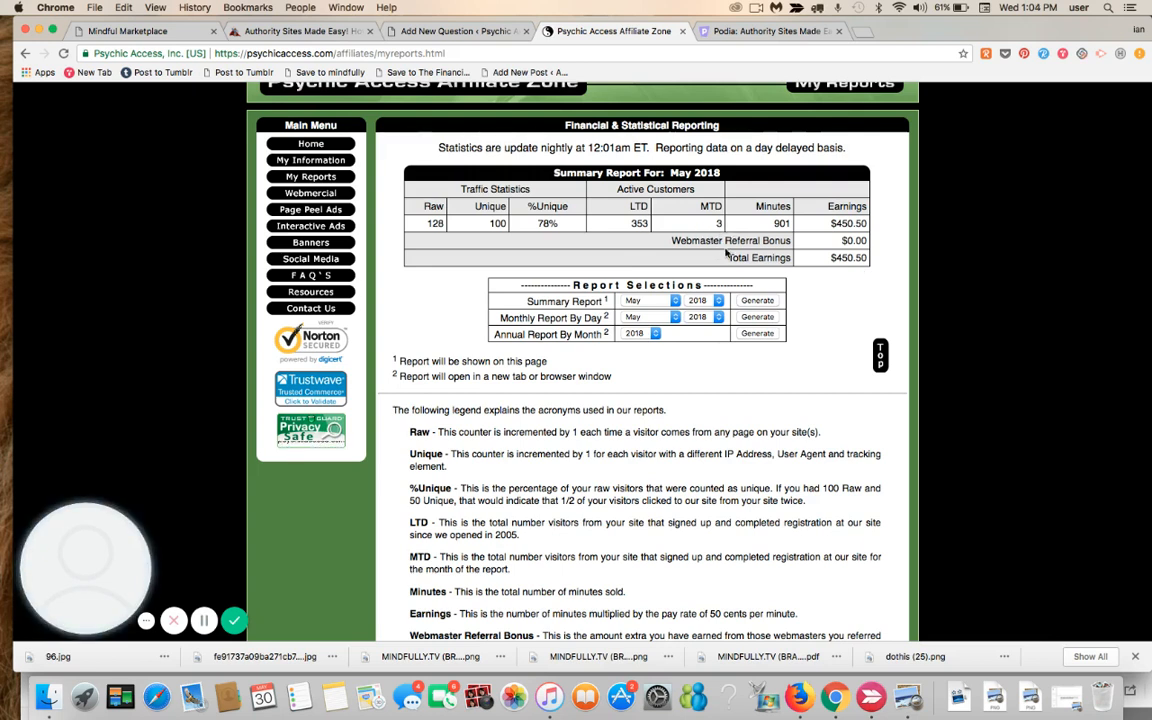
left_click(757, 316)
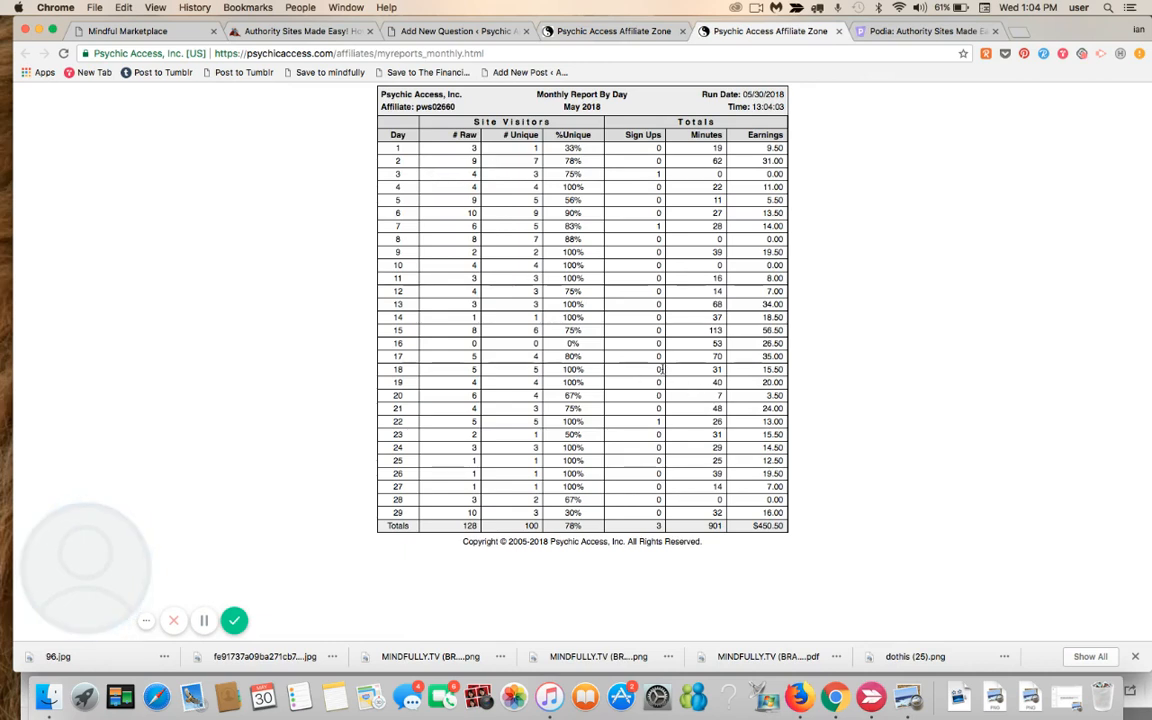
left_click(839, 32)
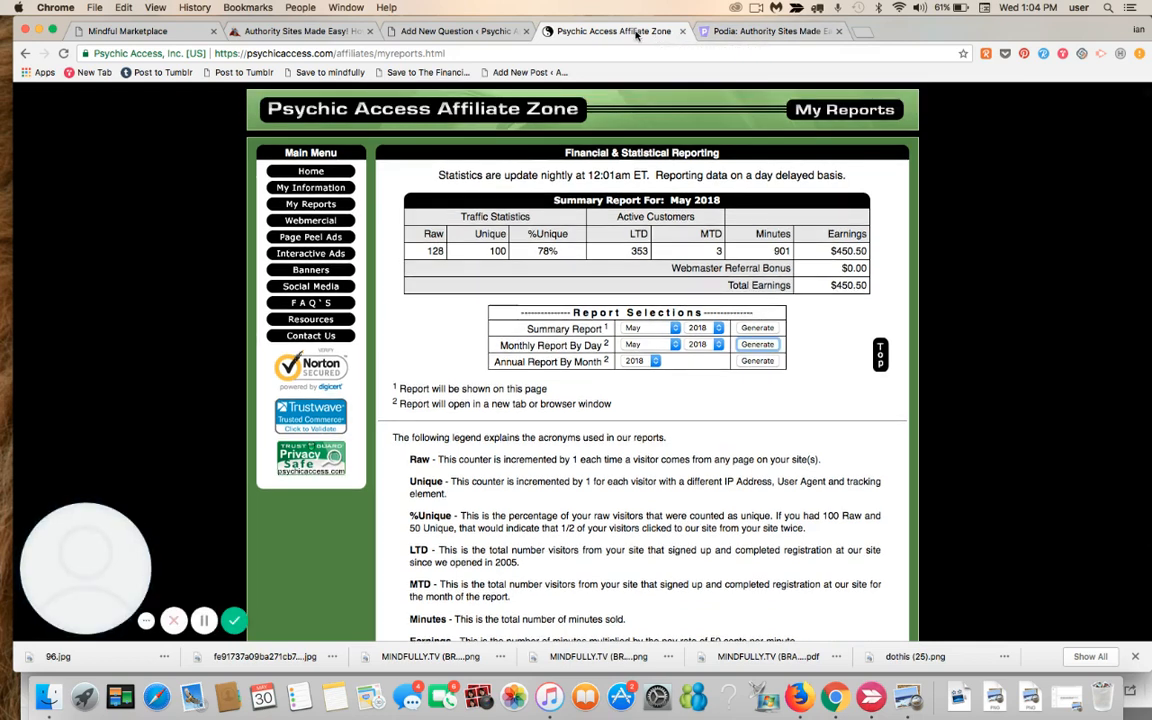
Open the wizard for the 728 x 90 Leaderboard interactive ad and set the header text to "Get A FREE 6-Minute Reading Right Now!".
left_click(330, 256)
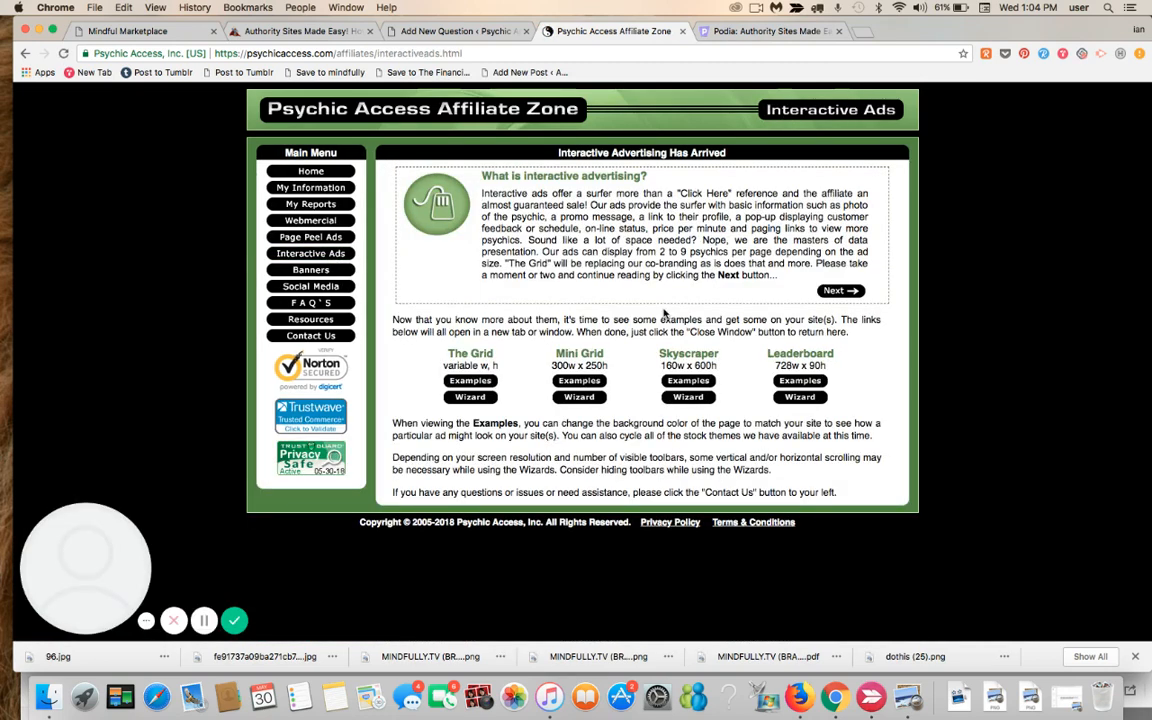
left_click(799, 398)
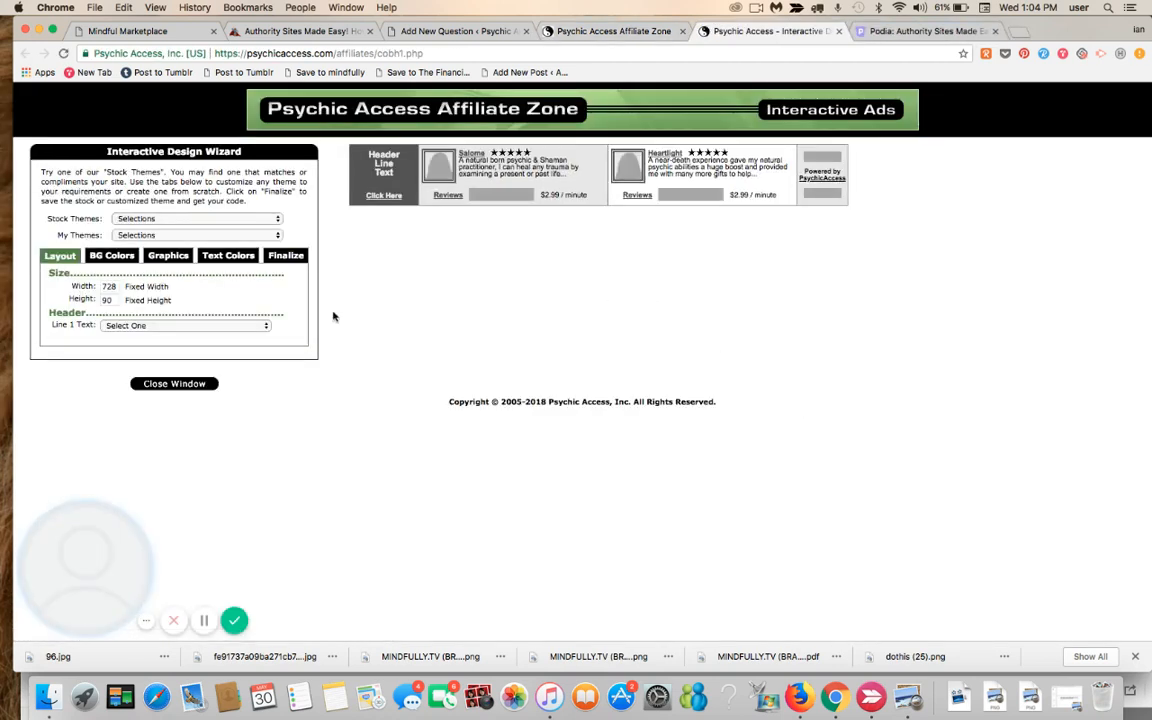
left_click(190, 328)
left_click(175, 335)
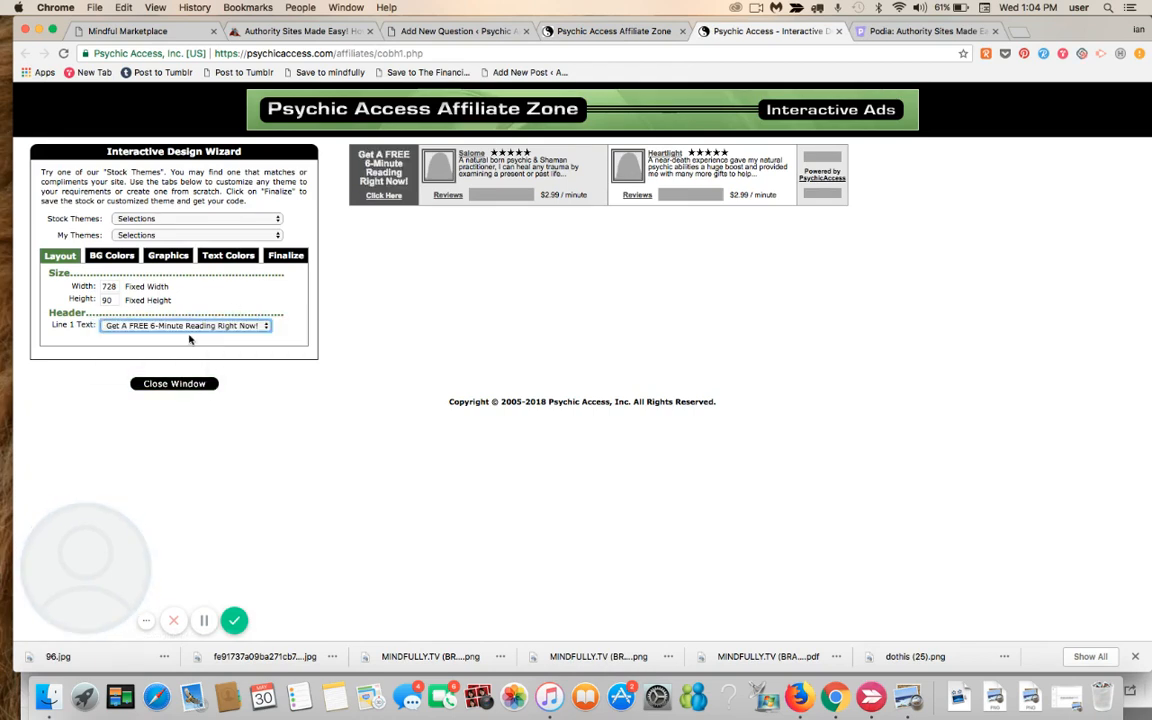
Try the Cool Cyan stock theme on the leaderboard ad, then apply the saved SUDDENLY PSYCHIC theme.
left_click(204, 220)
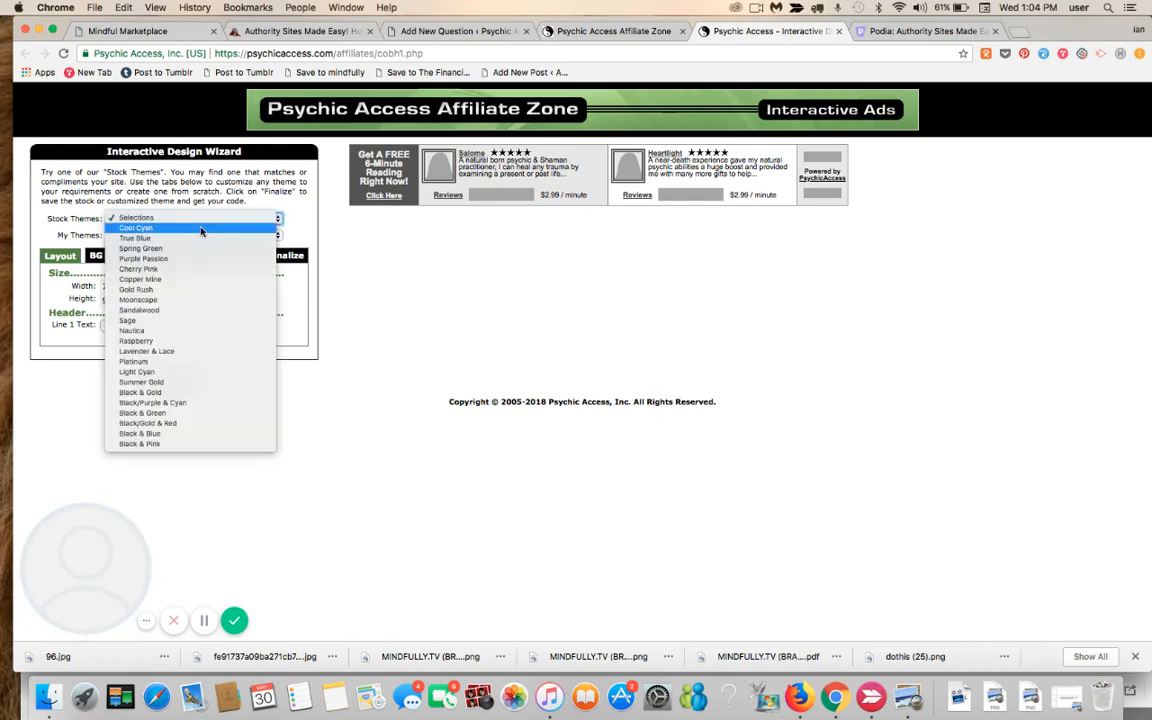
left_click(201, 229)
left_click(201, 235)
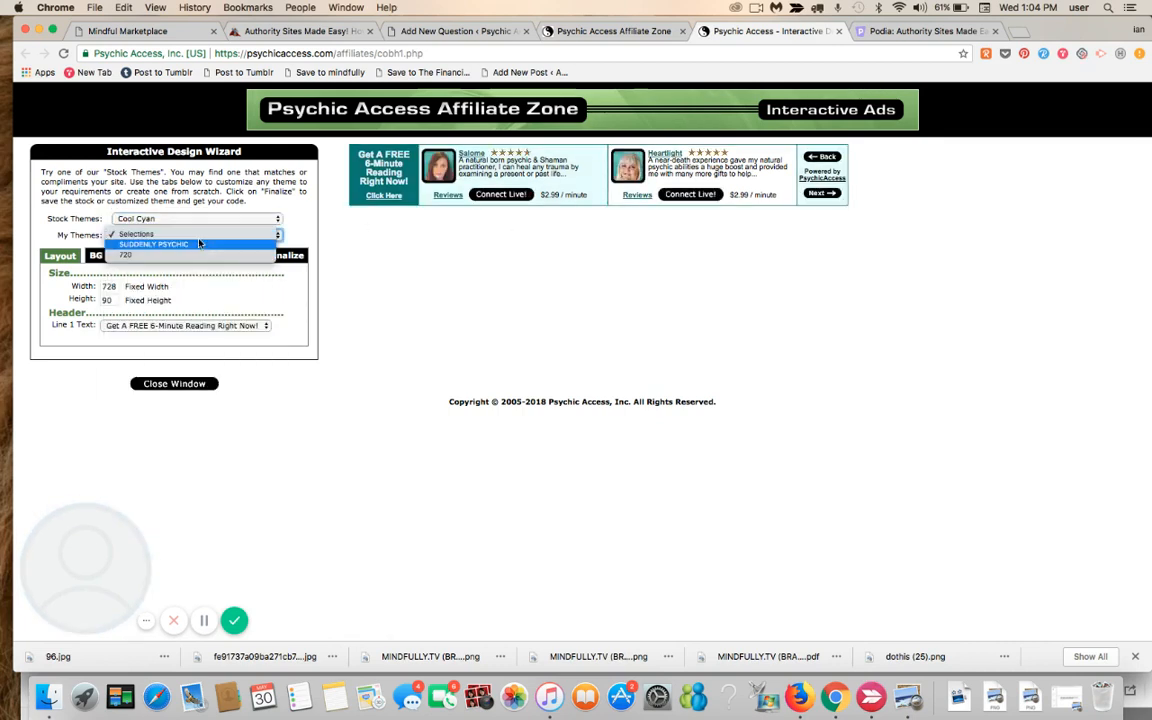
left_click(199, 243)
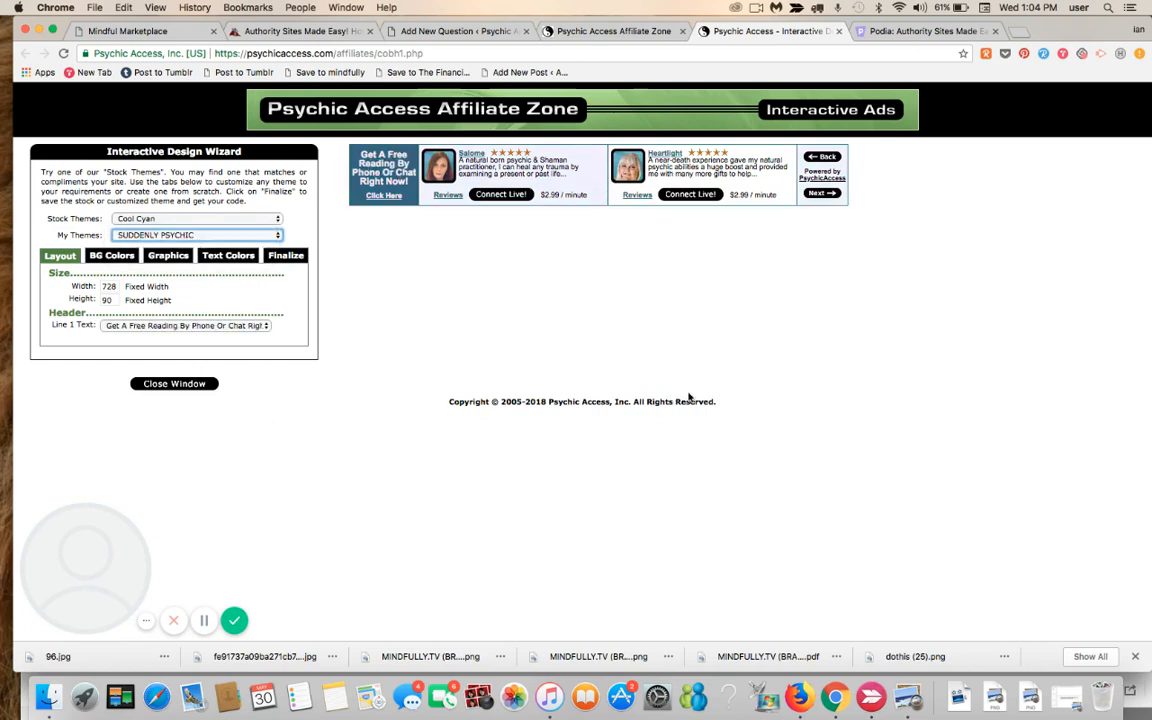
Finalize the ad theme under the name "psychic access" and select all of its generated custom code.
left_click(287, 257)
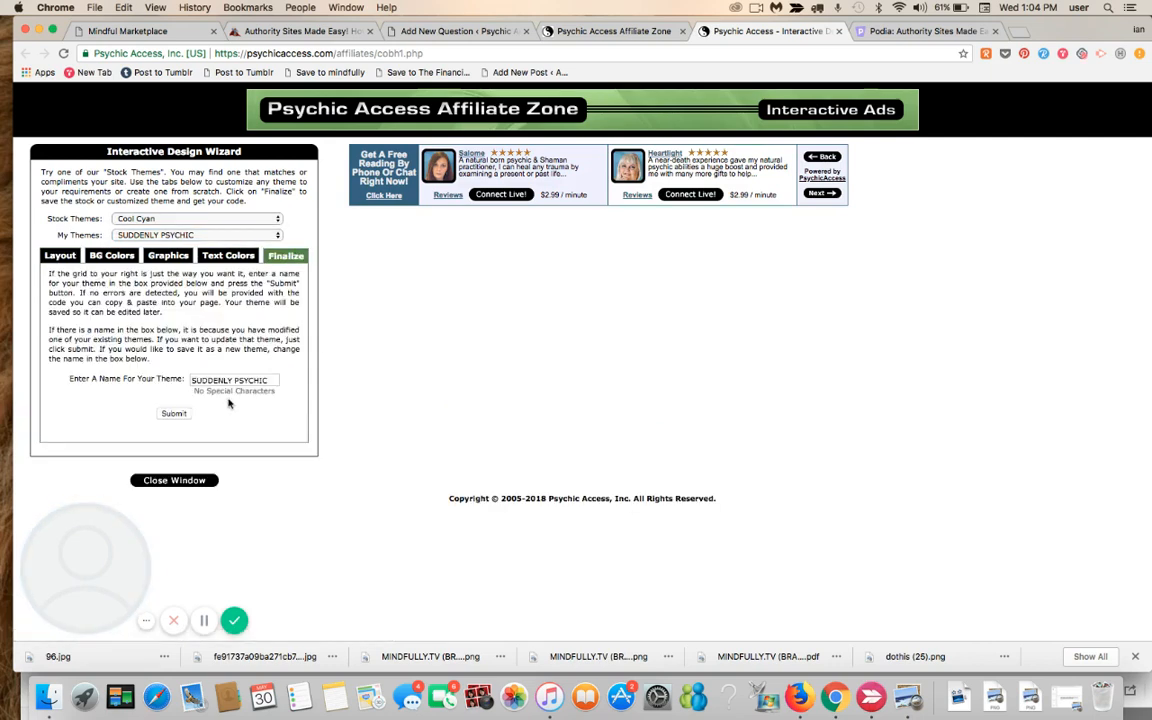
left_click_drag(271, 381, 192, 380)
key("BackSpace")
type("psychic access")
left_click(173, 415)
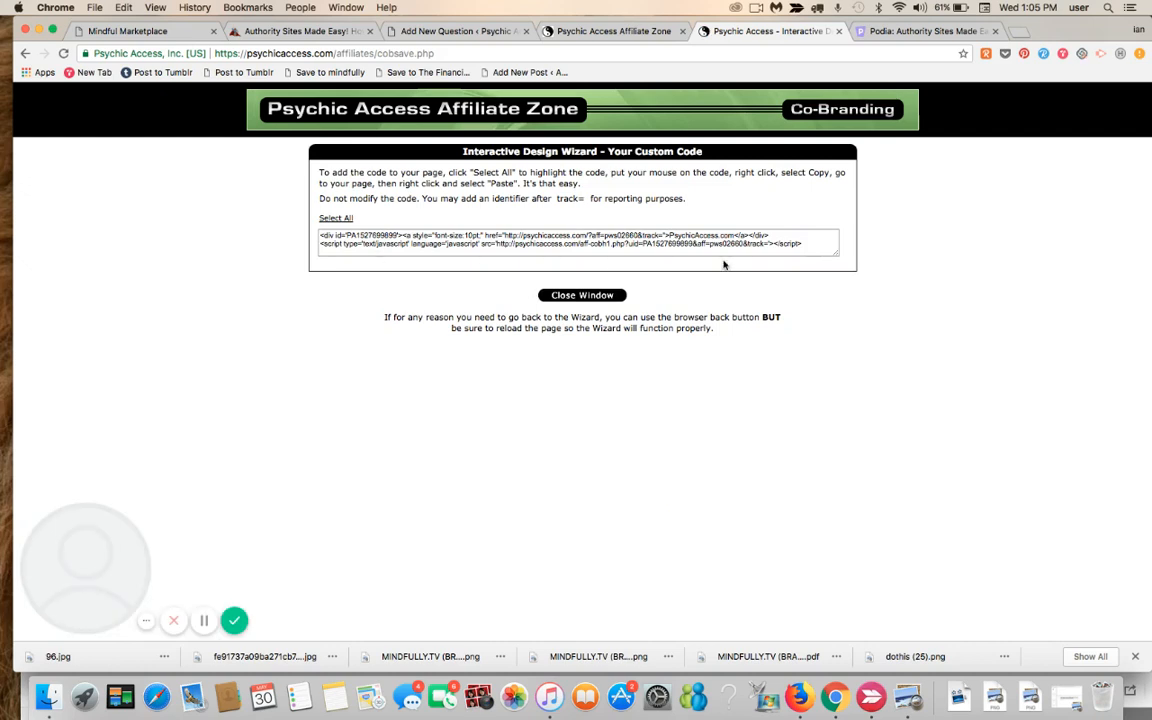
left_click(805, 247)
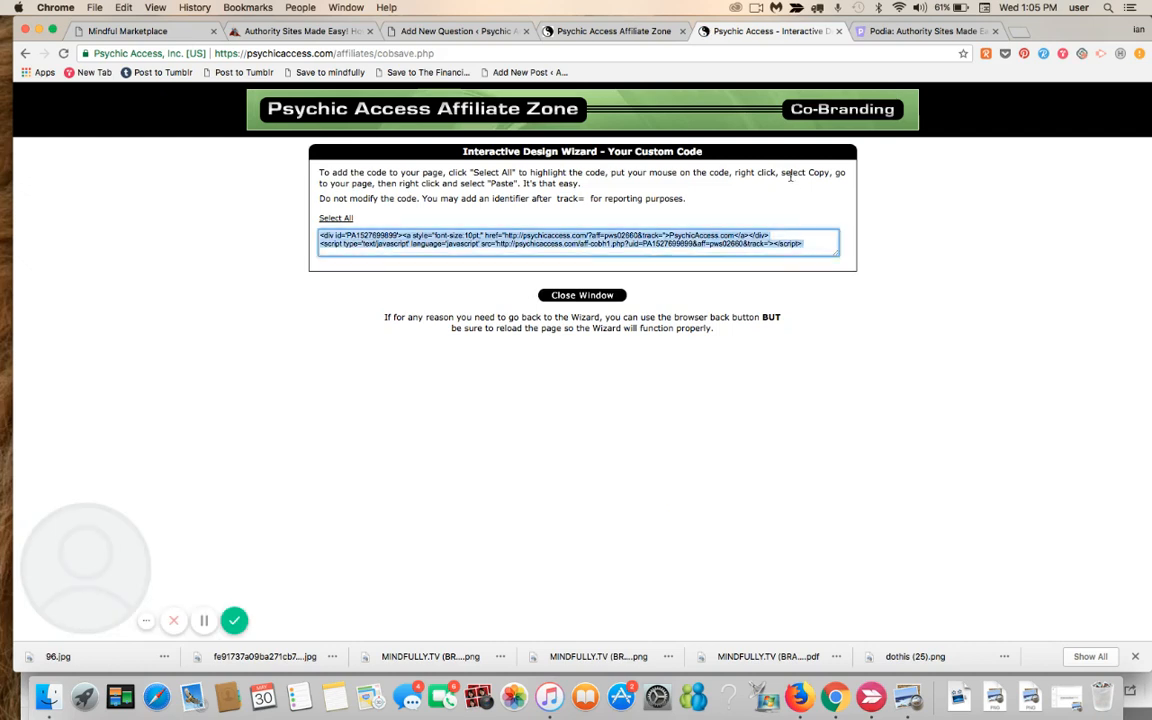
Return to the WordPress question editor and leave it for the site's front page, accepting that unsaved changes may be lost.
left_click(463, 32)
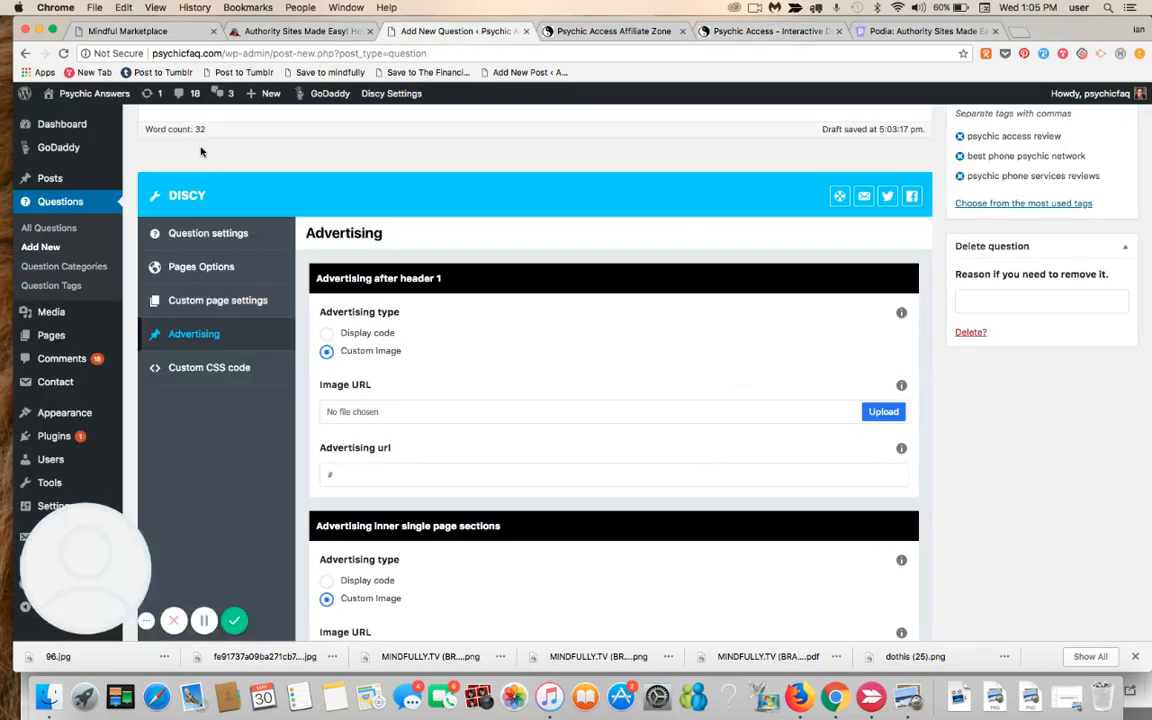
left_click(84, 117)
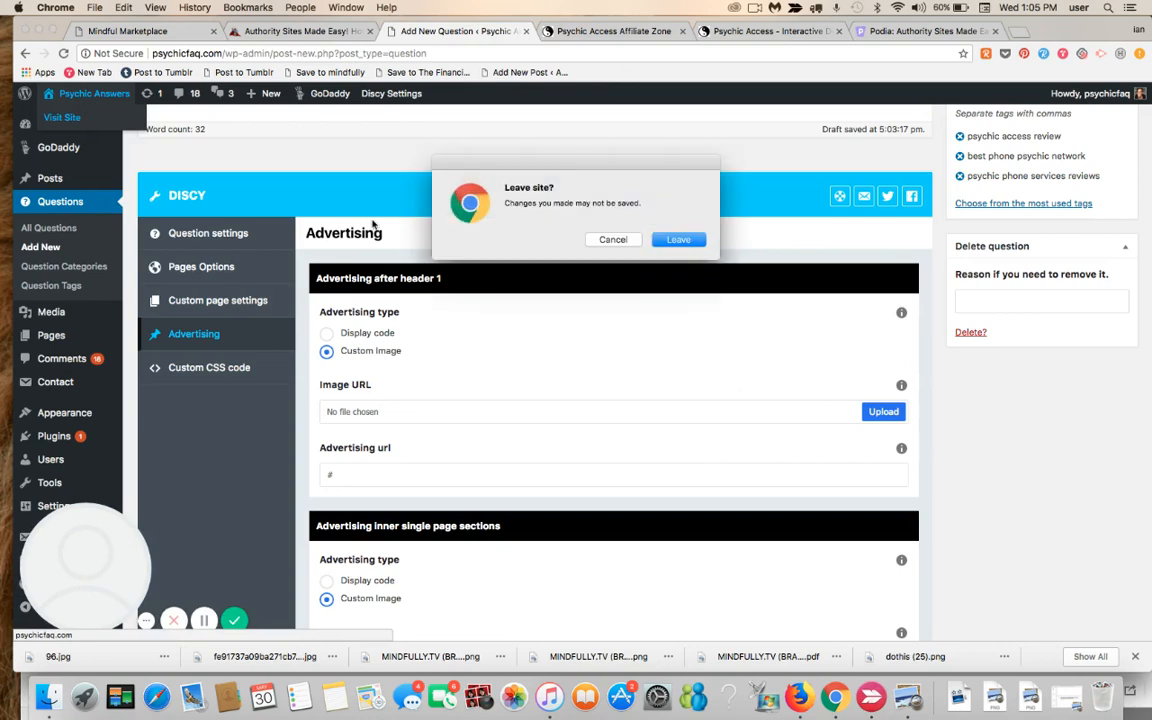
left_click(674, 240)
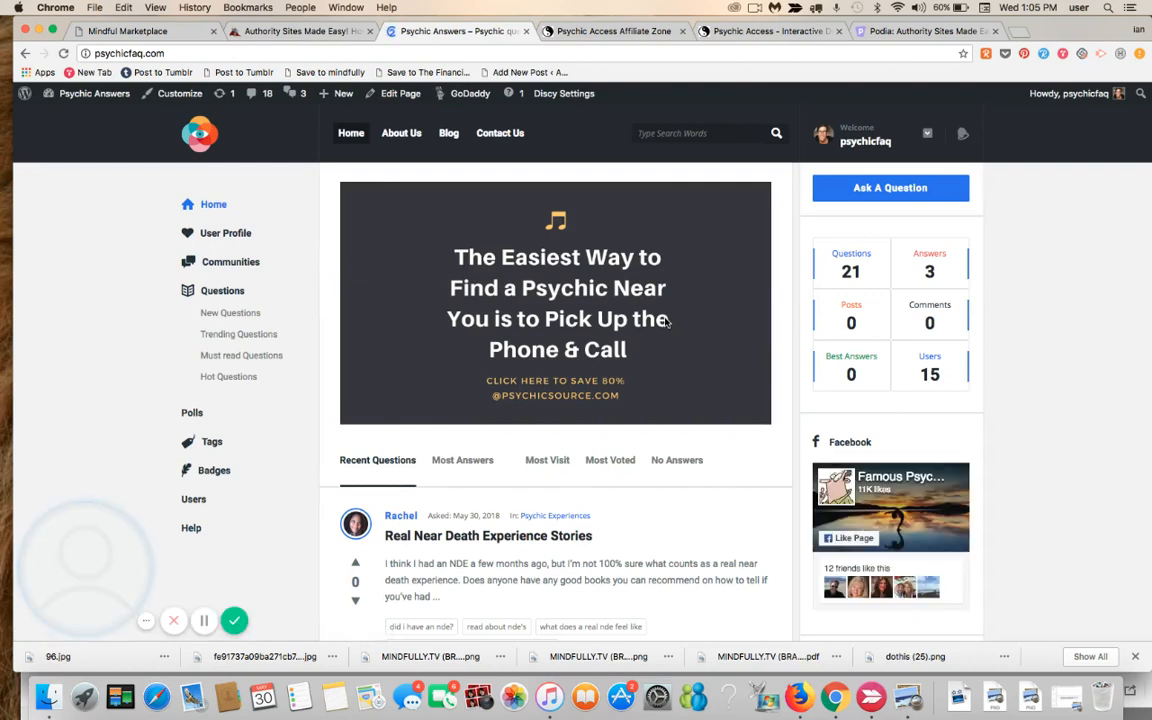
Go back to the site's WordPress dashboard and open the list of all questions.
mouse_move(107, 102)
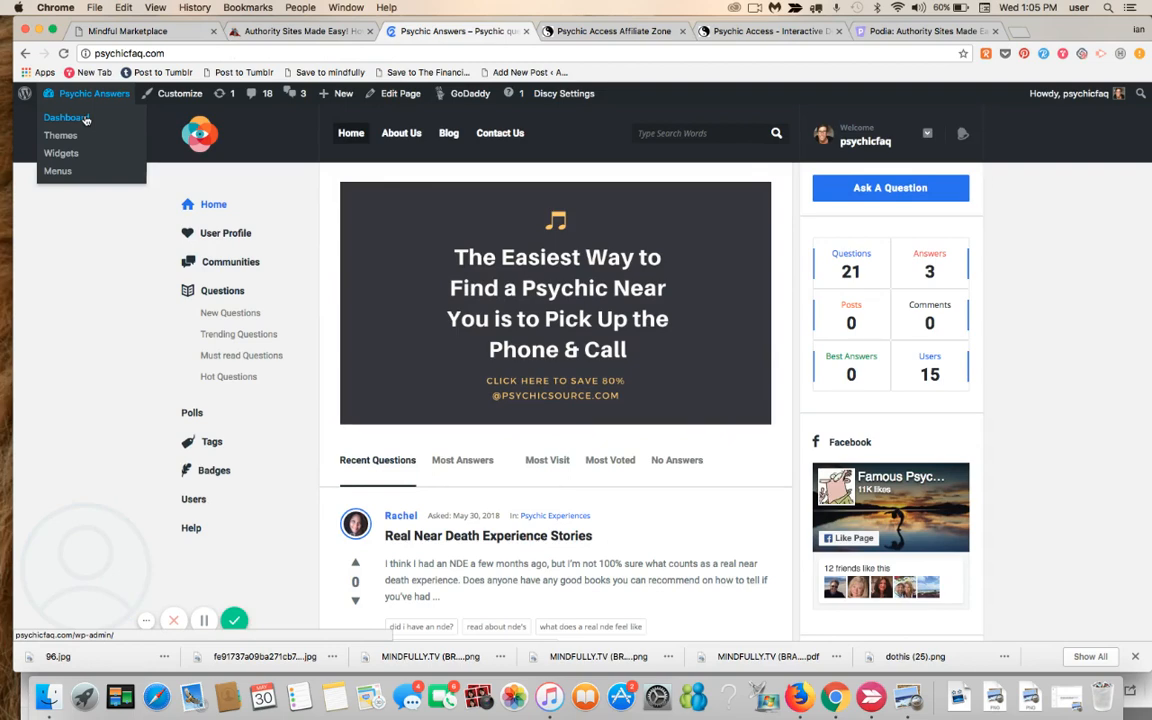
left_click(86, 118)
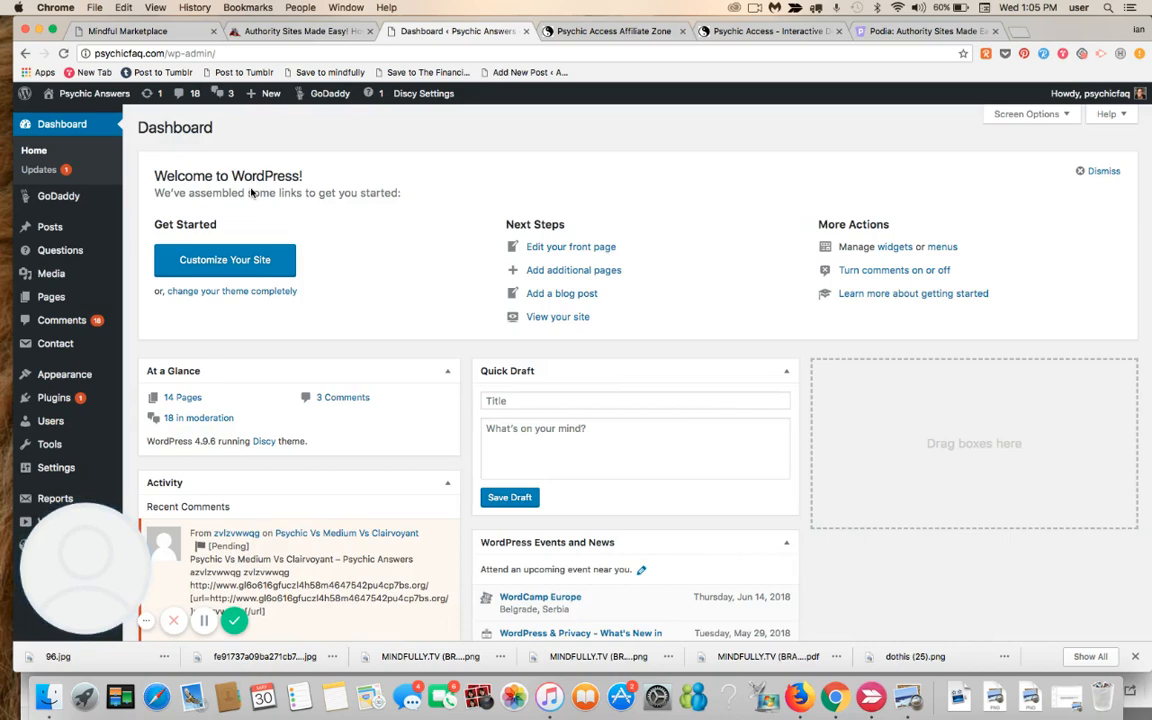
mouse_move(60, 250)
left_click(165, 253)
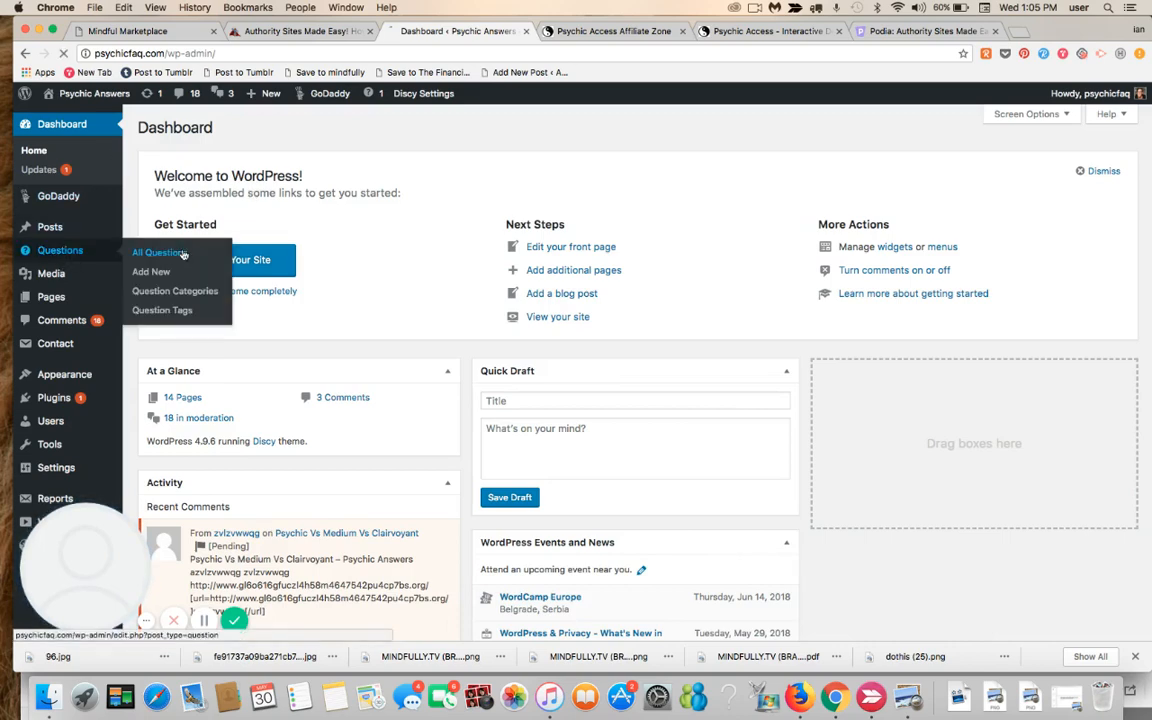
Open the draft question "Psychic Access Reviews?" for editing and bring up its Advertising settings.
mouse_move(340, 235)
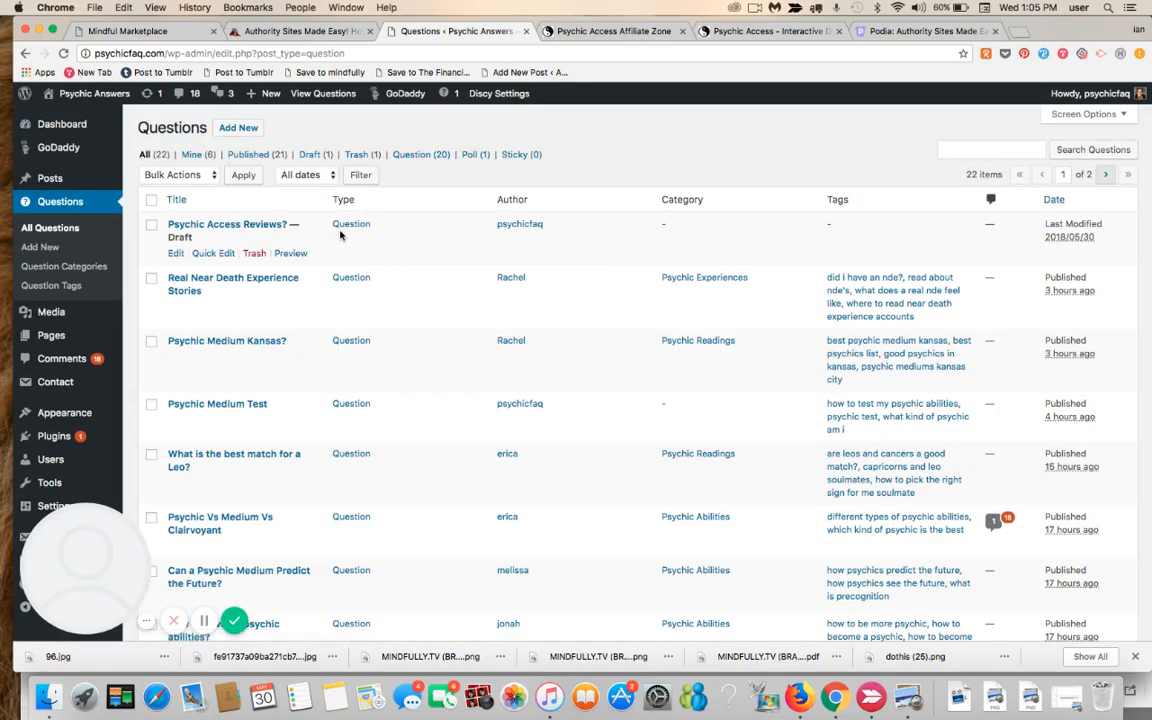
left_click(177, 254)
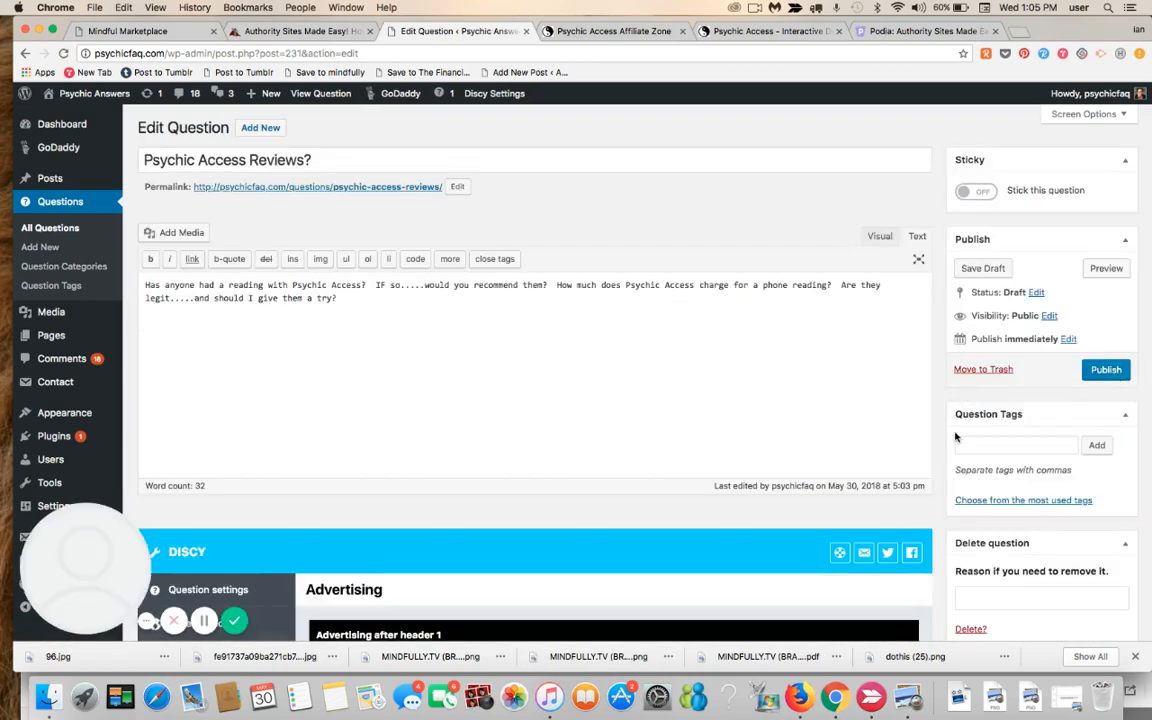
scroll(932, 436, "down", 10)
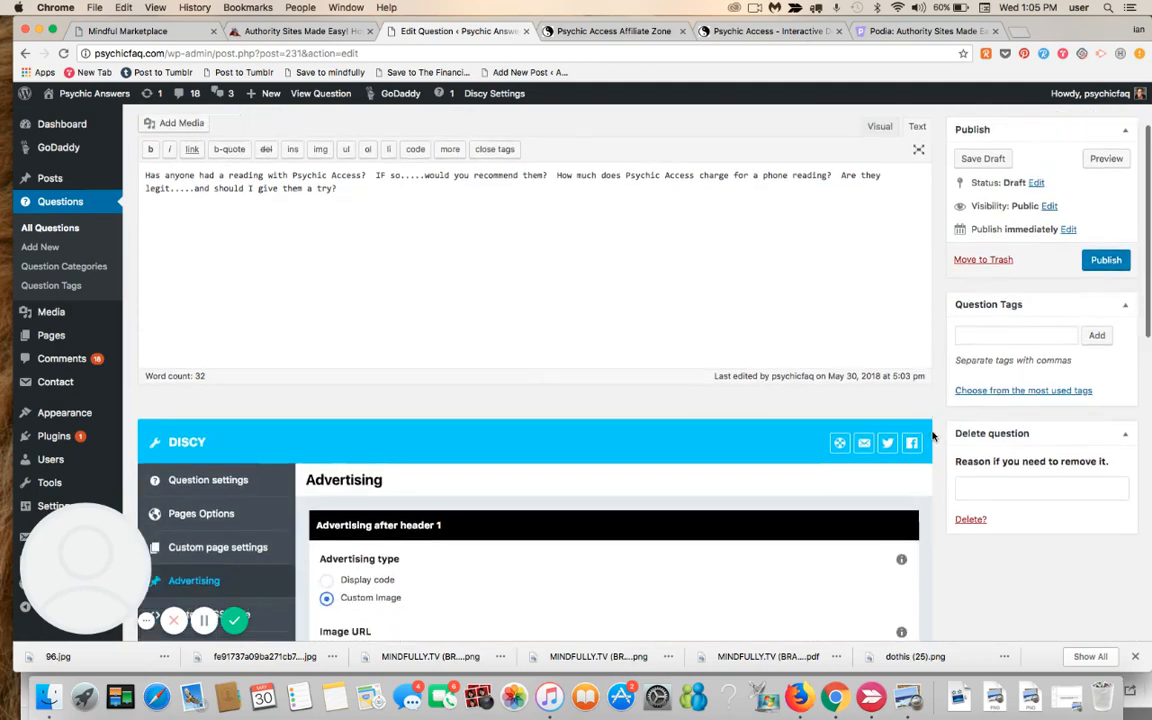
scroll(932, 436, "down", 3)
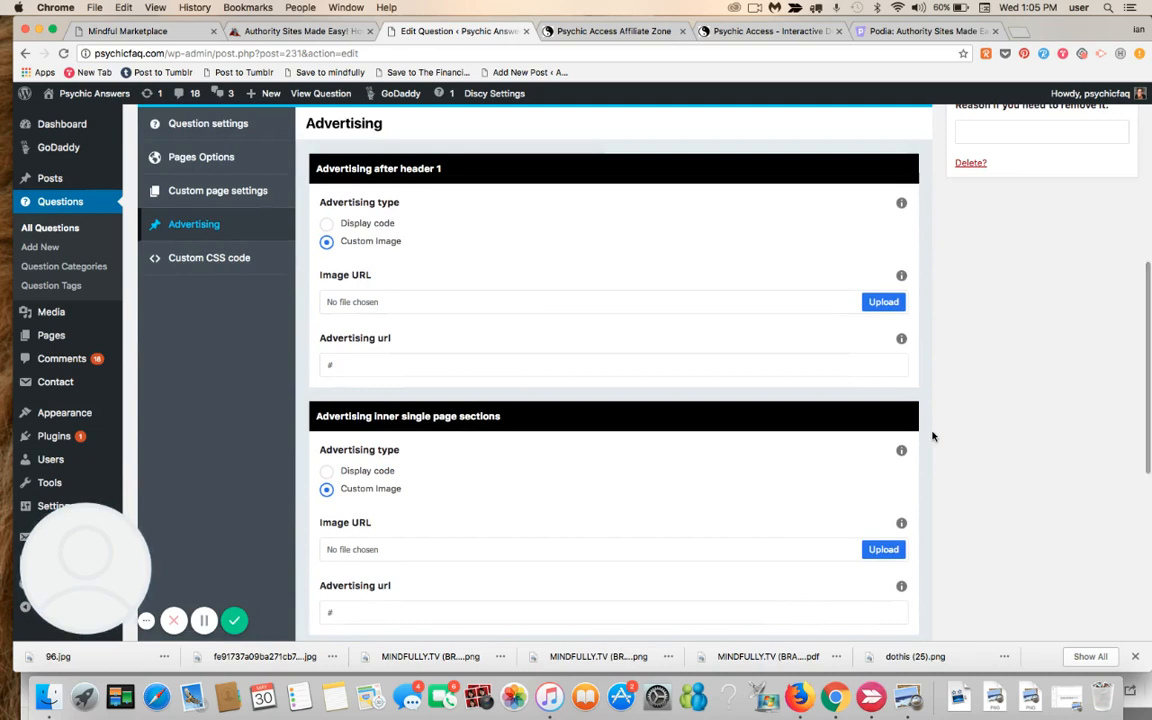
scroll(832, 350, "up", 1)
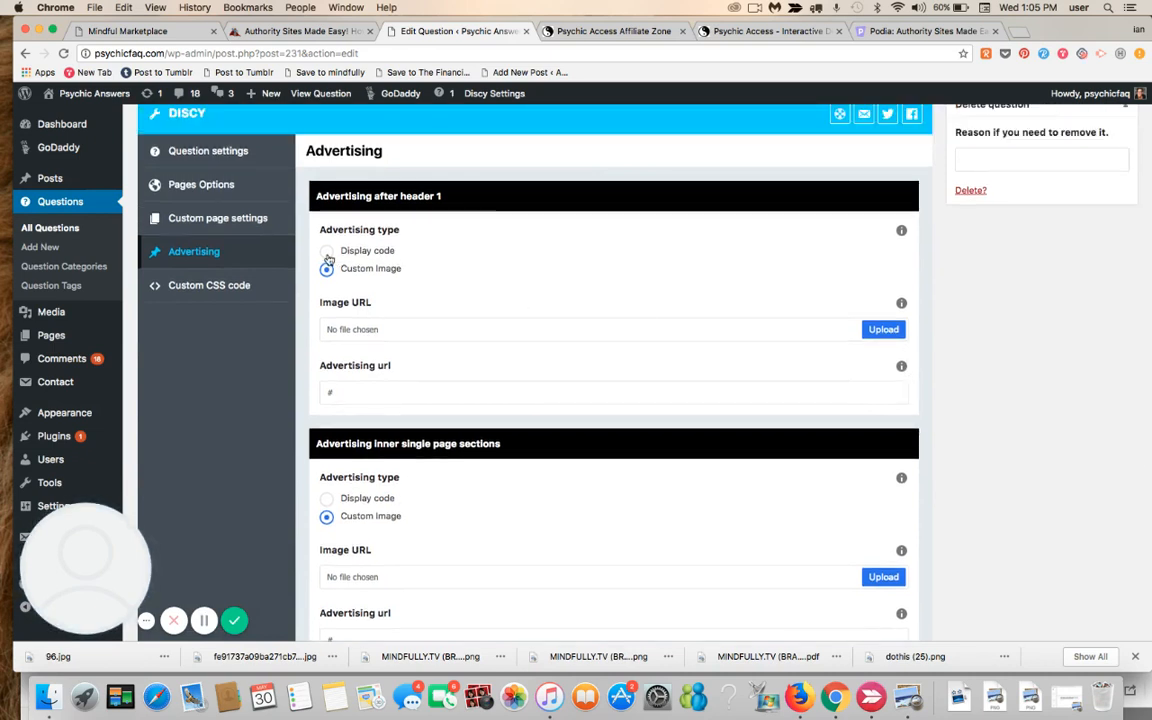
left_click(224, 218)
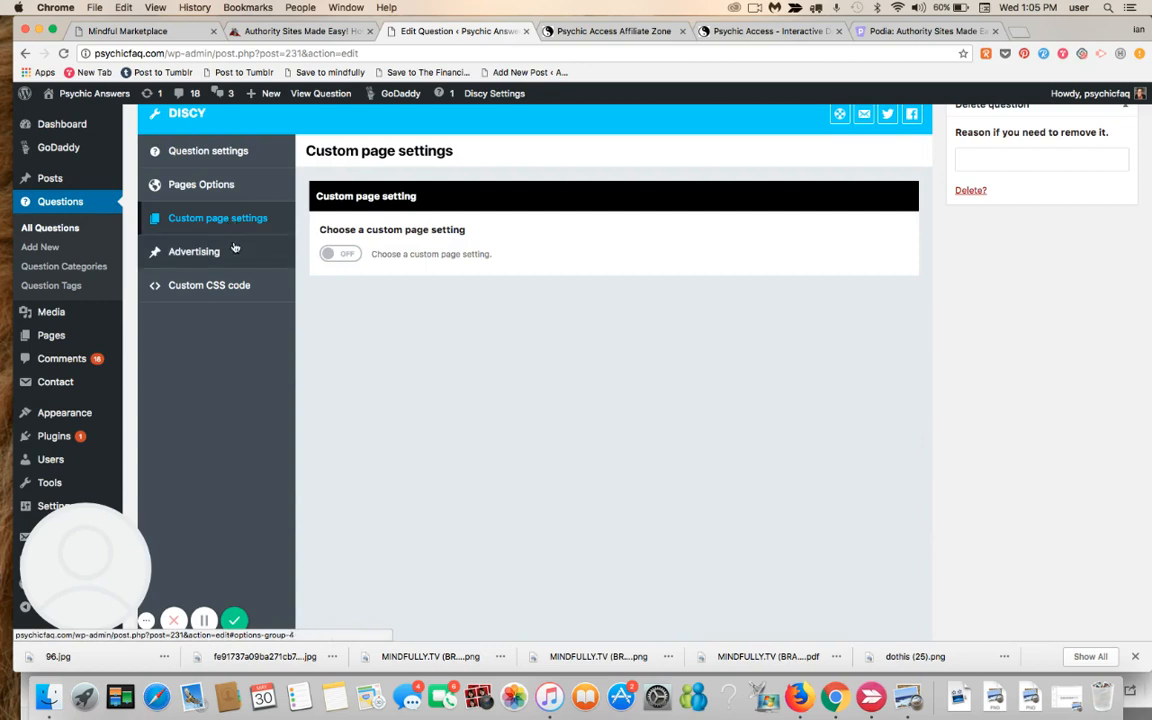
left_click(200, 251)
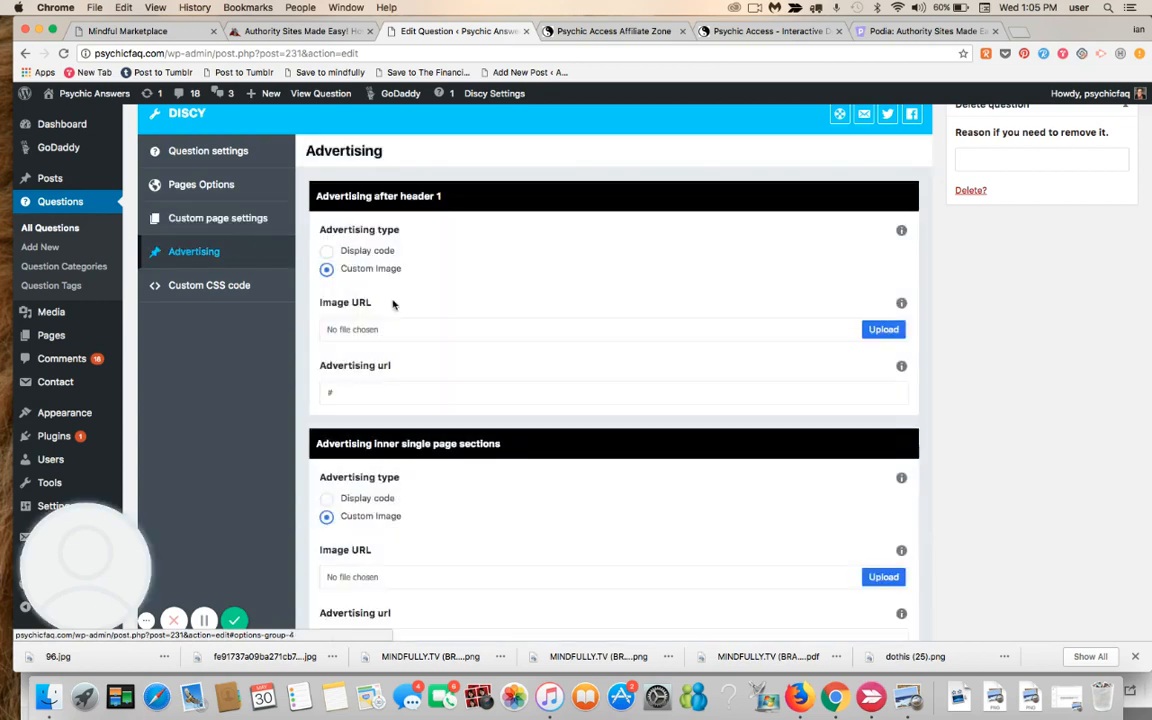
Set the advertising after header 1 to display code and paste in the copied Psychic Access ad code.
left_click(327, 251)
left_click(574, 376)
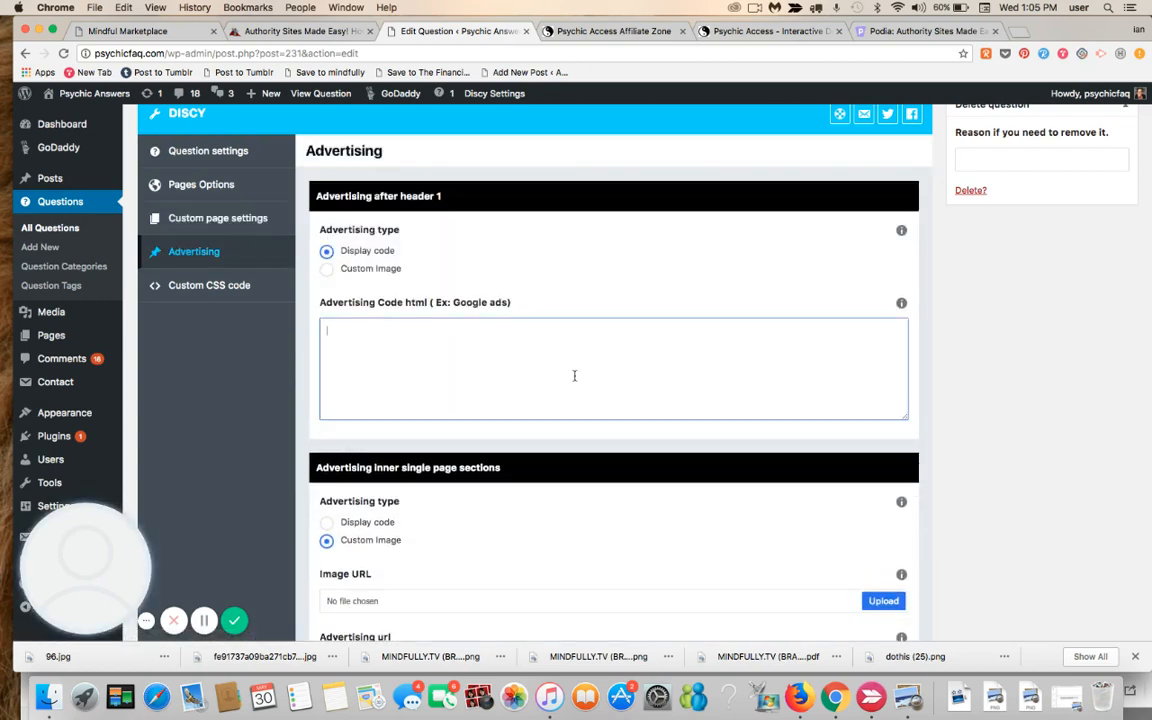
key("super+v")
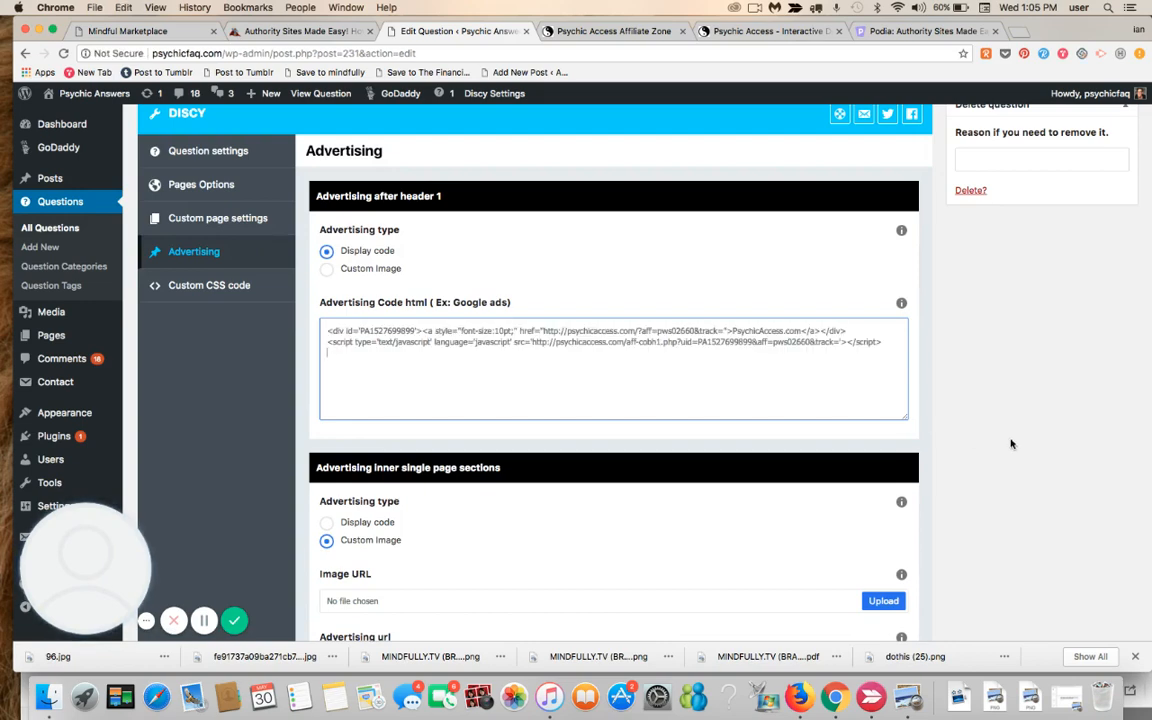
Set the advertising after content to display code and paste the same Psychic Access ad code there.
scroll(1010, 442, "down", 3)
scroll(1010, 443, "down", 7)
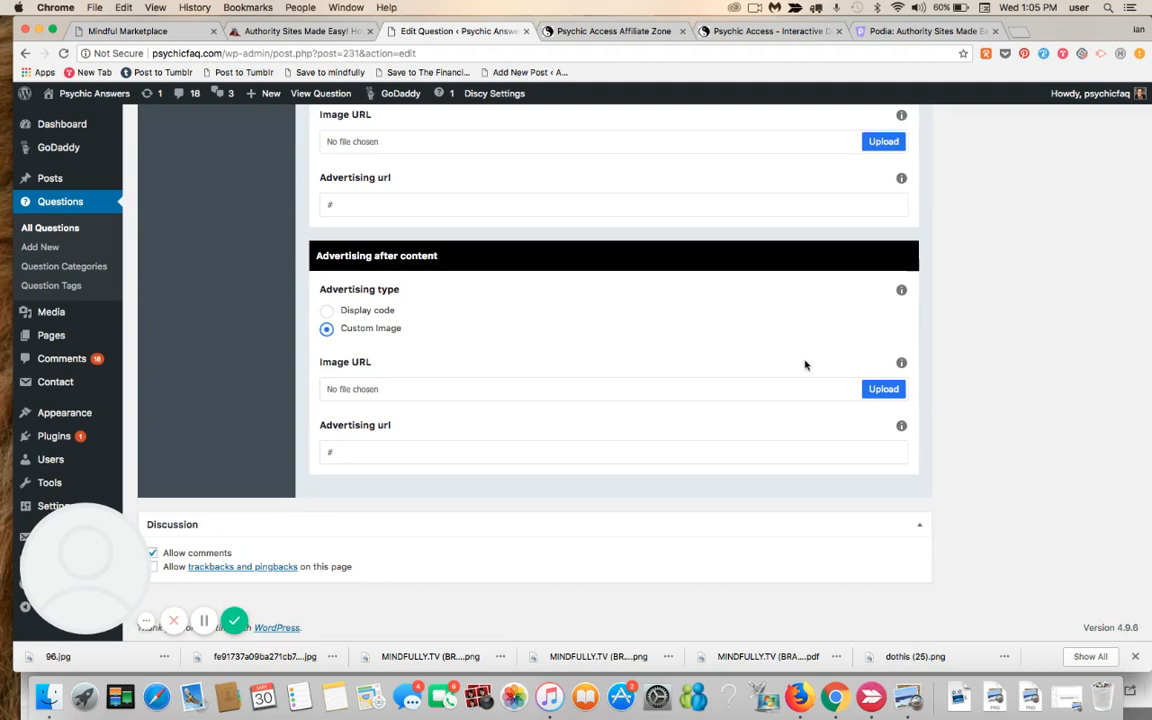
left_click(328, 311)
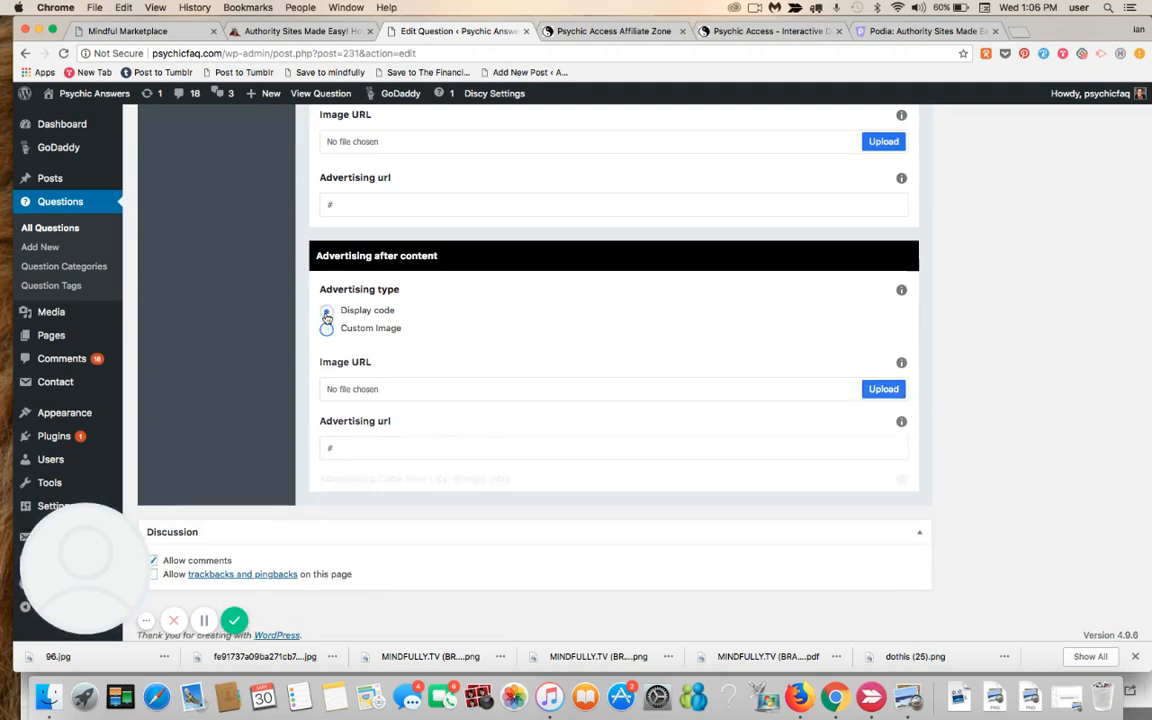
left_click(504, 405)
key("super+v")
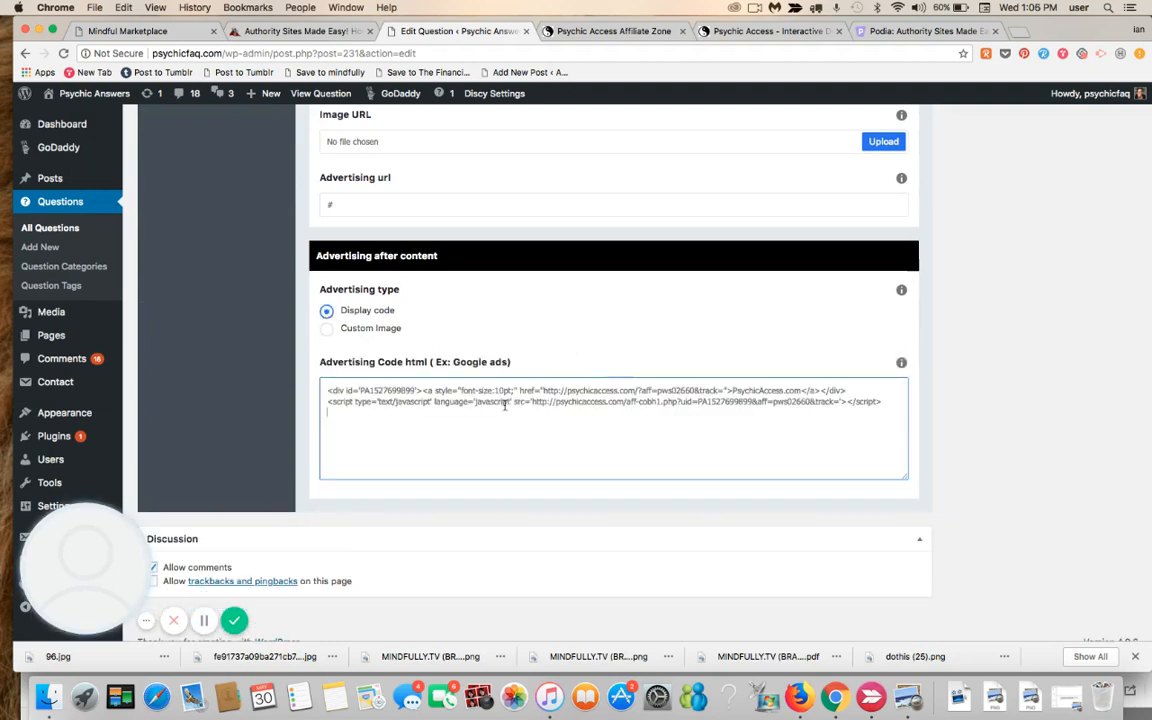
left_click(1037, 417)
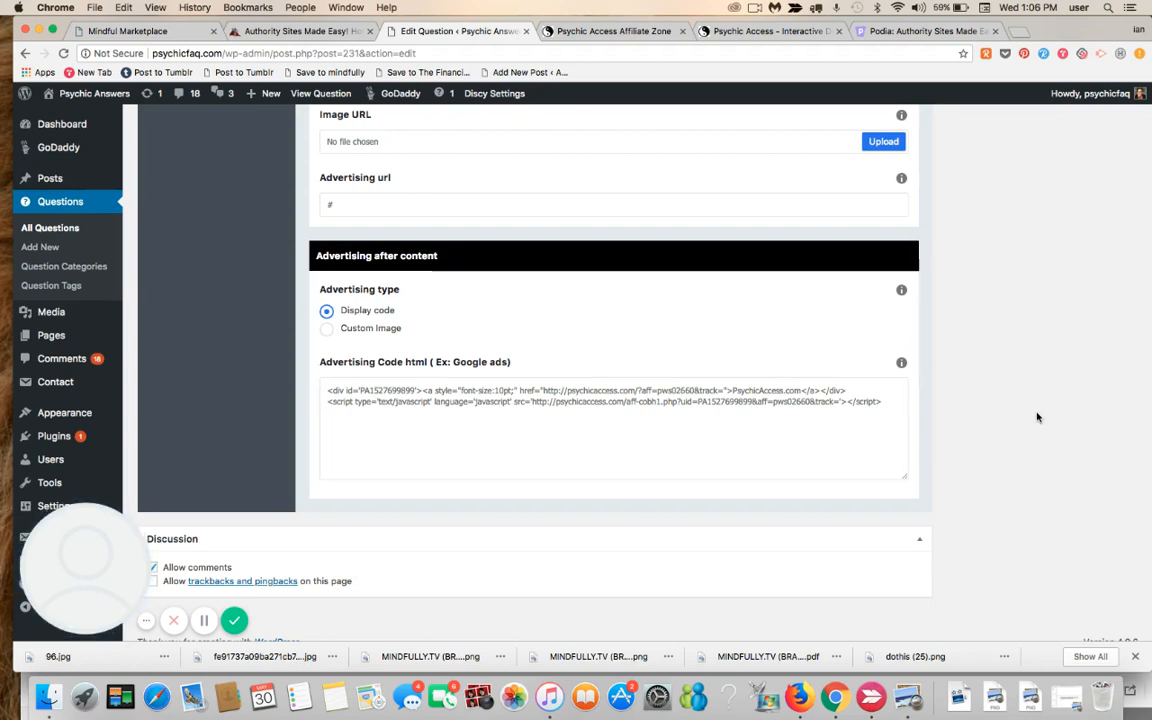
Publish the "Psychic Access Reviews?" question.
scroll(1037, 417, "up", 5)
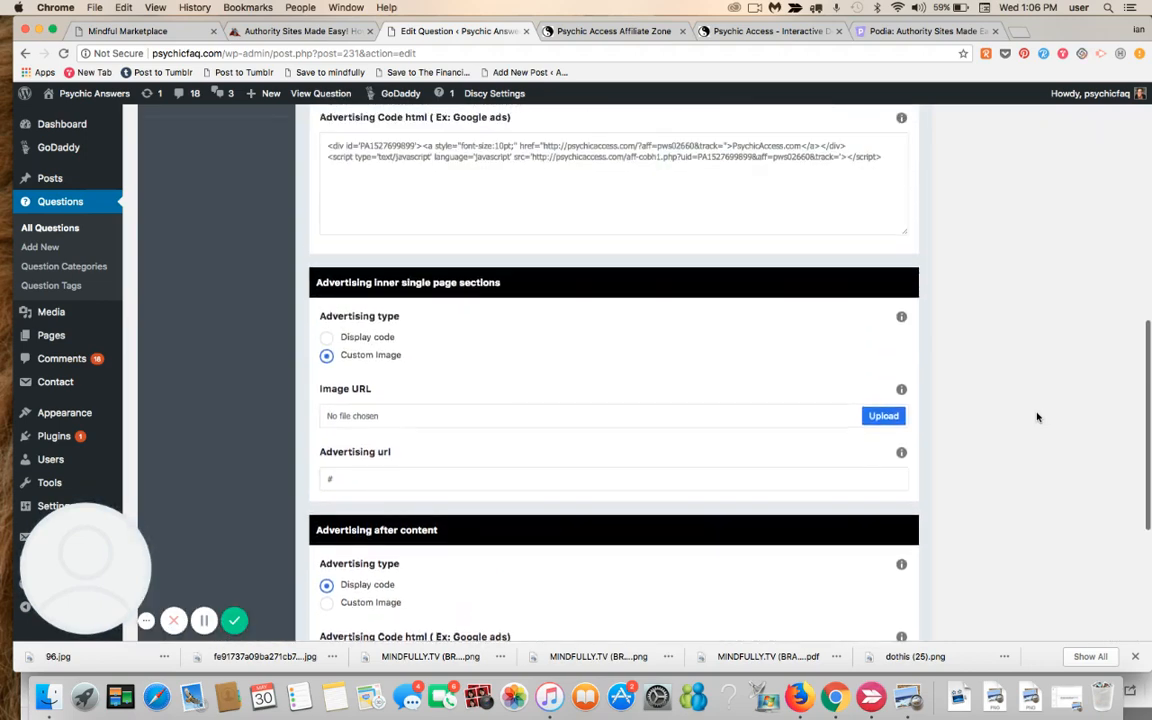
scroll(1037, 417, "up", 1)
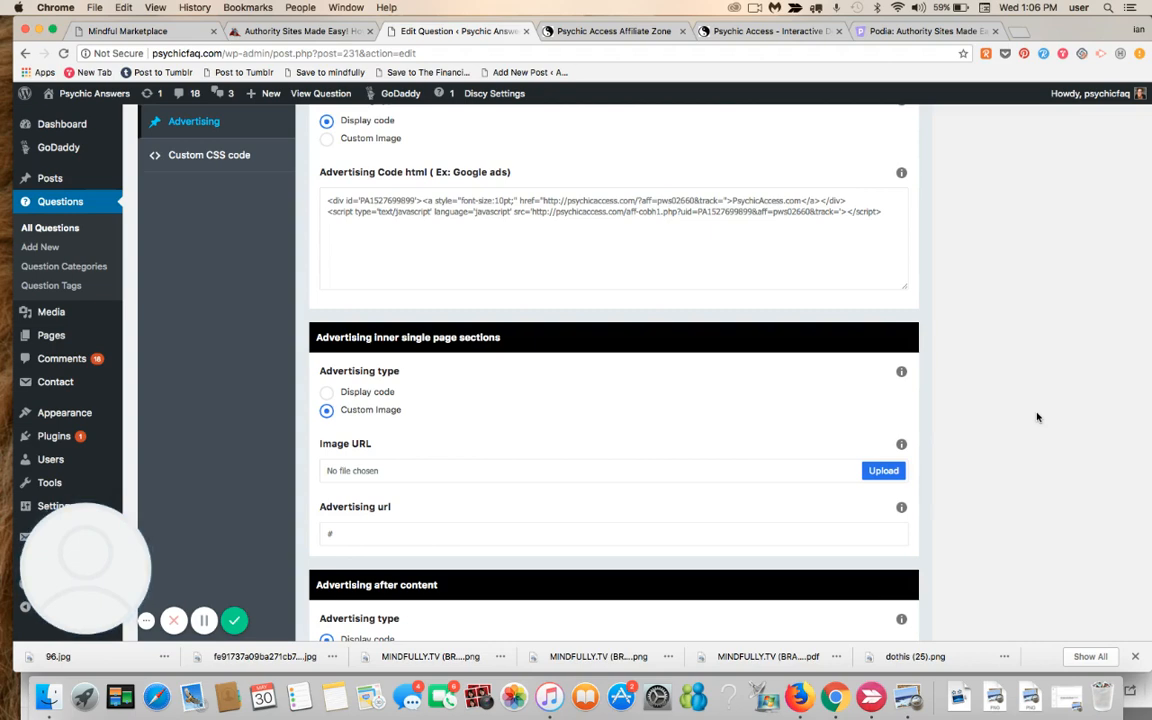
scroll(1037, 417, "up", 6)
scroll(1037, 417, "up", 6)
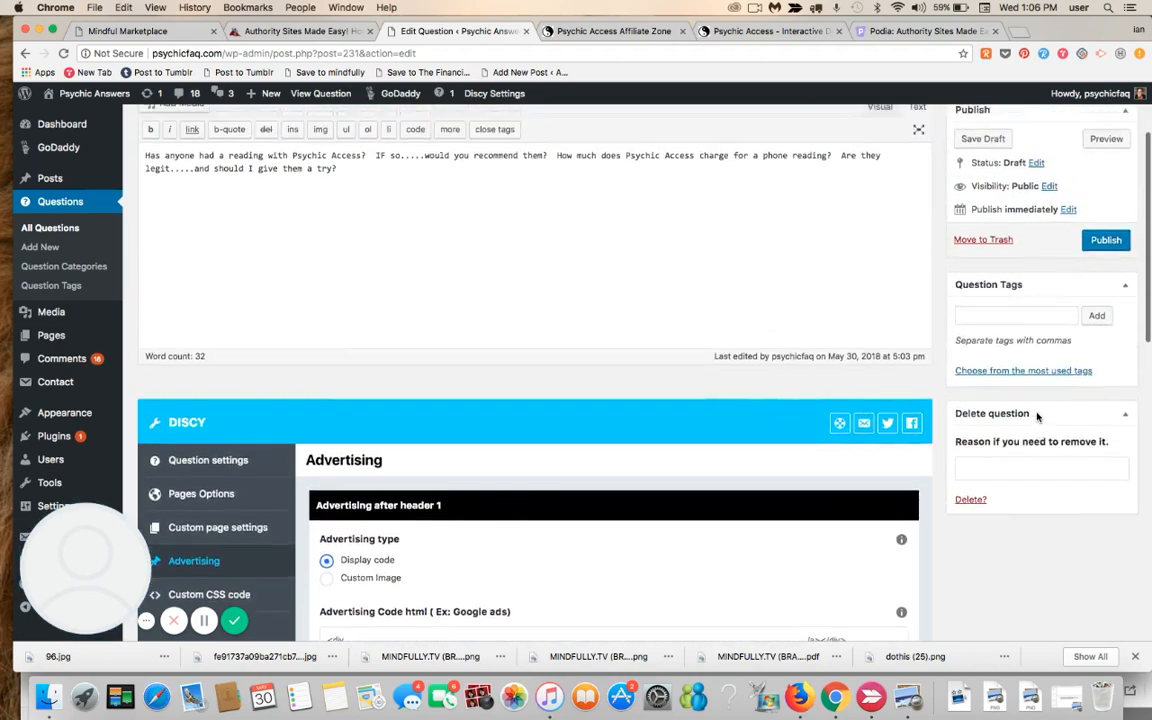
left_click(1106, 372)
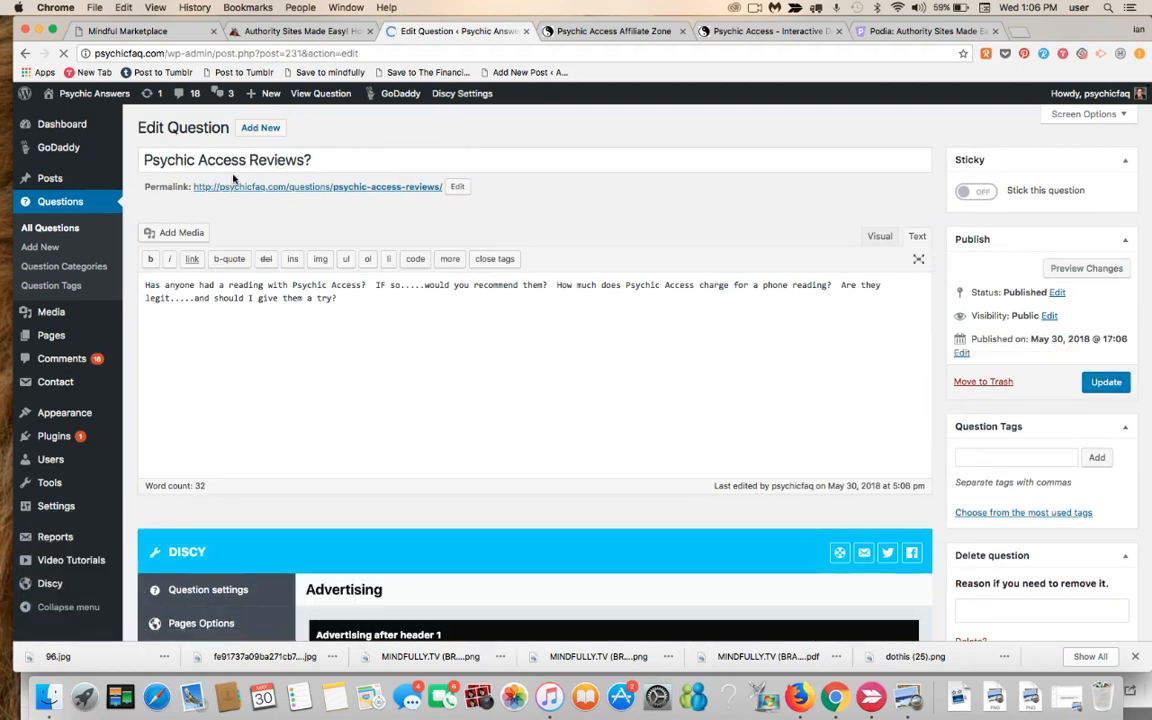
View the published question on the site and examine the ads above the question and below the answer form.
left_click(305, 93)
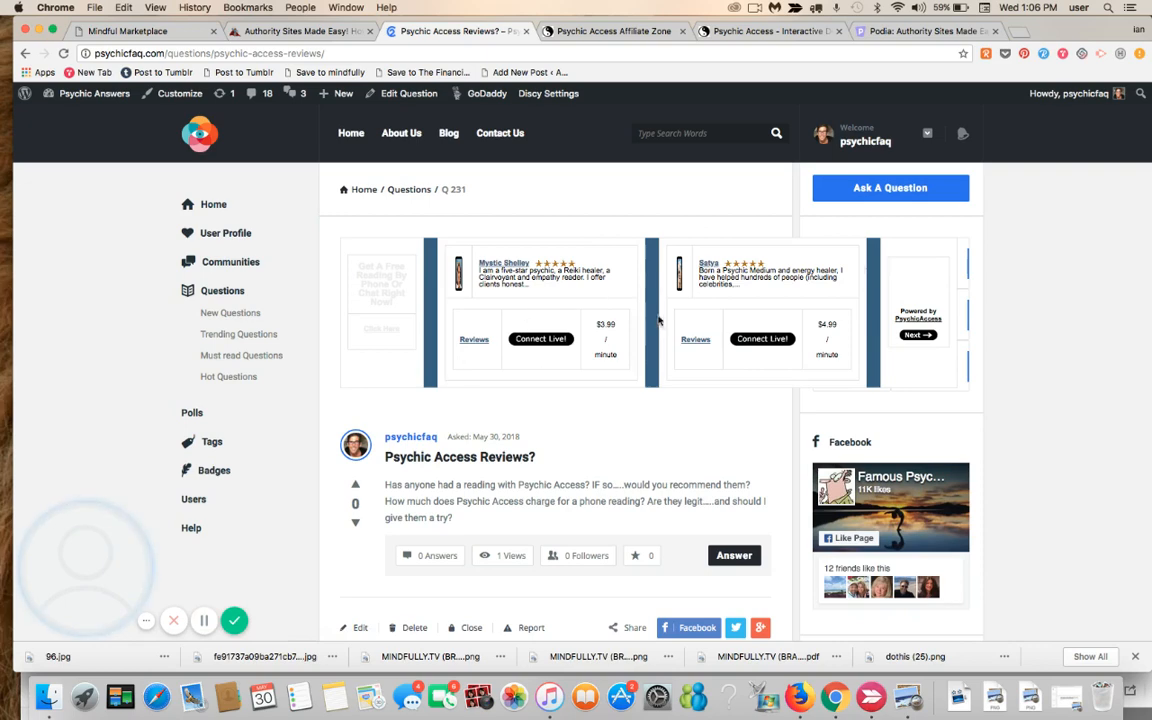
scroll(660, 321, "down", 5)
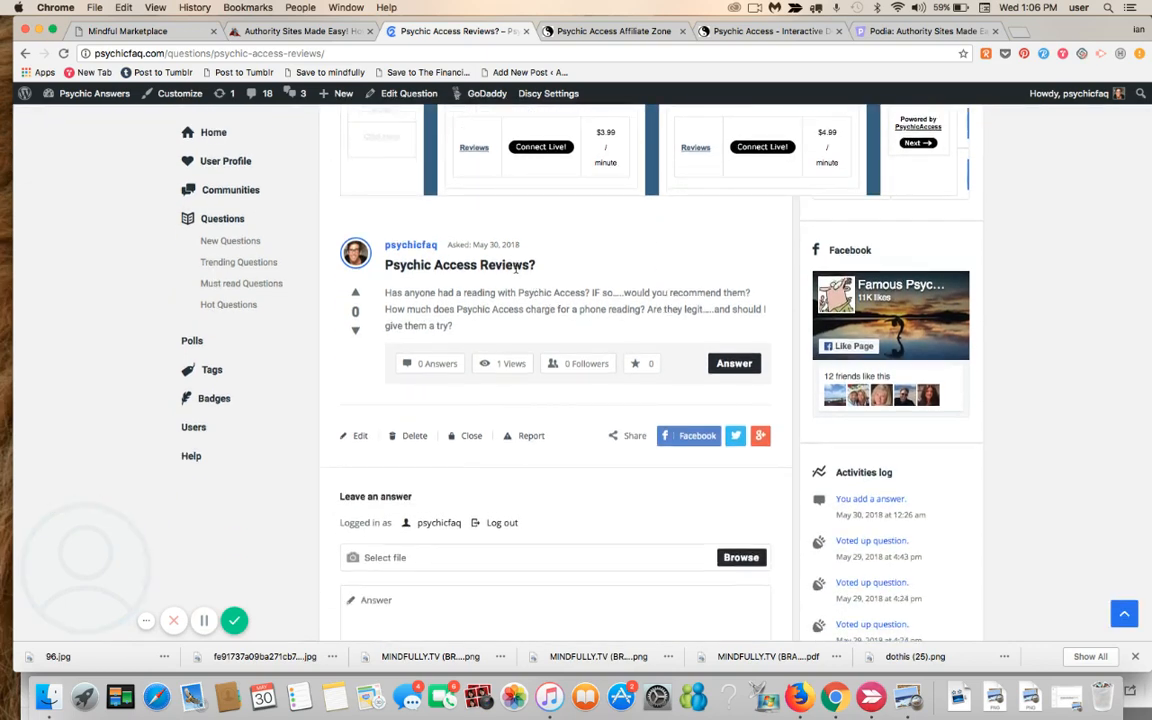
scroll(515, 268, "down", 8)
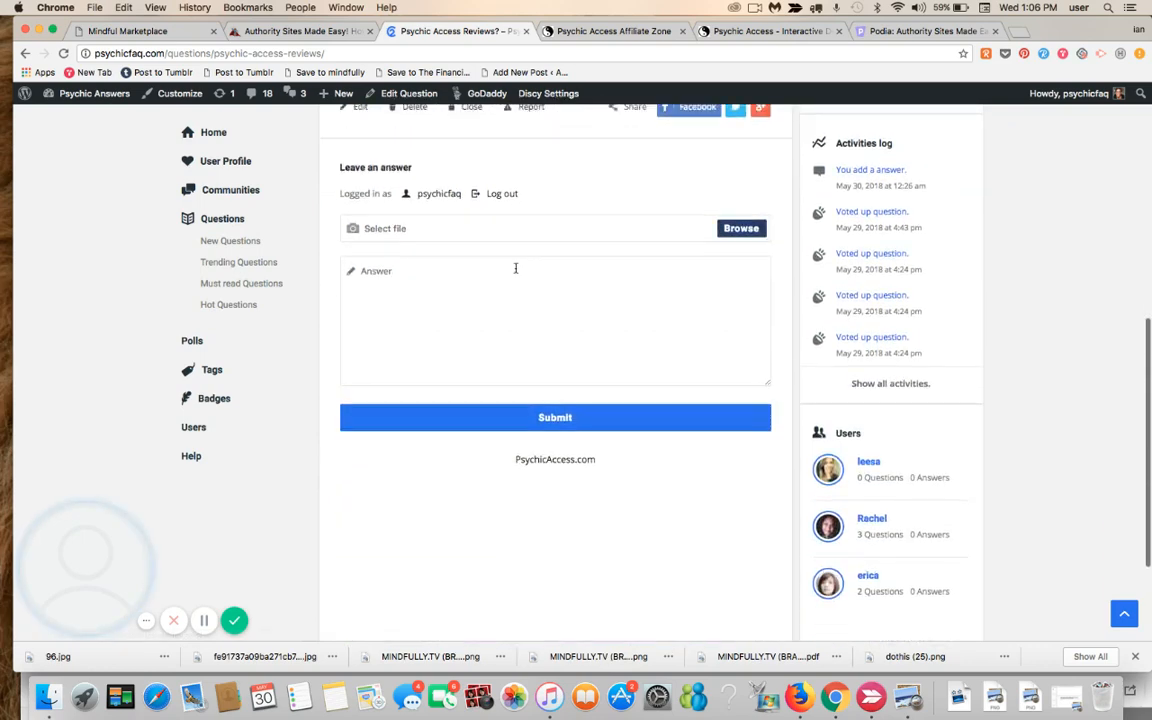
scroll(515, 268, "down", 4)
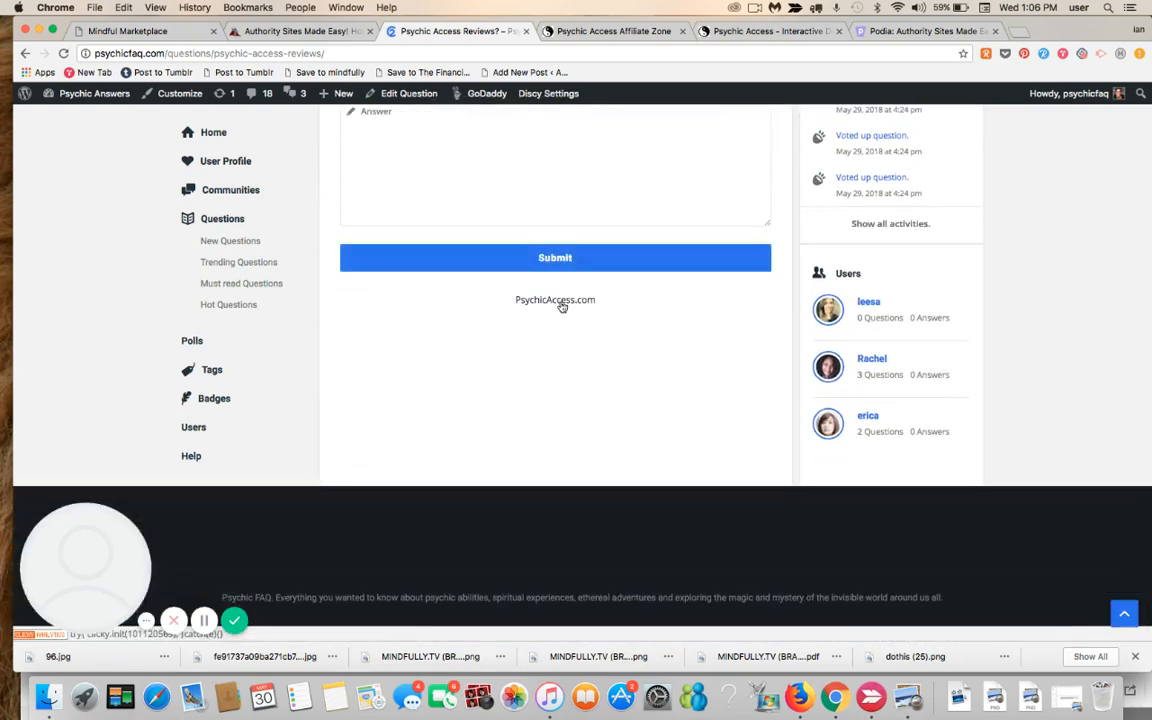
scroll(527, 391, "up", 2)
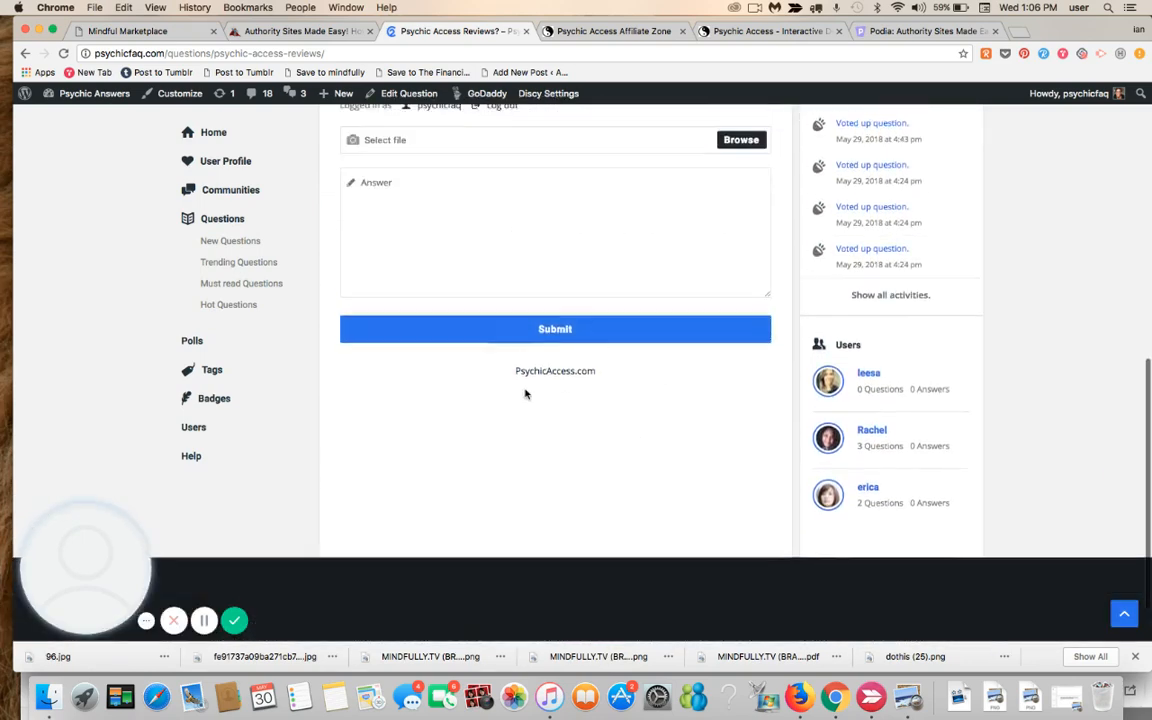
scroll(525, 394, "up", 13)
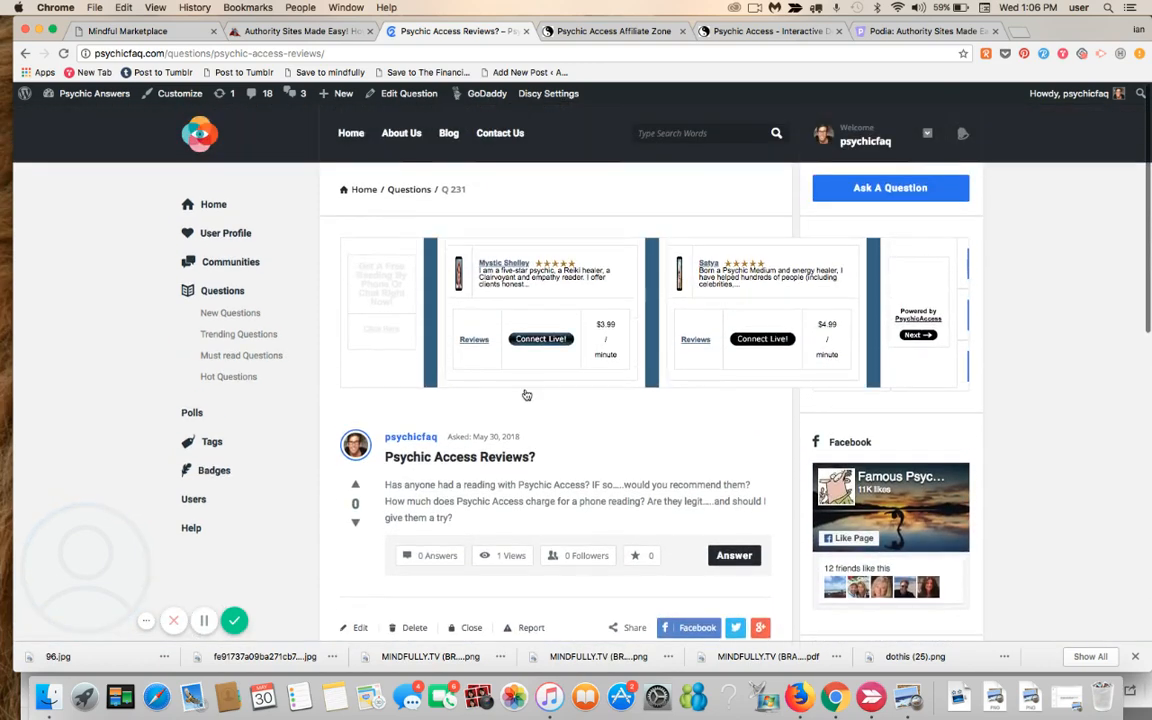
Reopen the question for editing, clear the ad code after content and set that advertising type back to Custom Image.
left_click(398, 93)
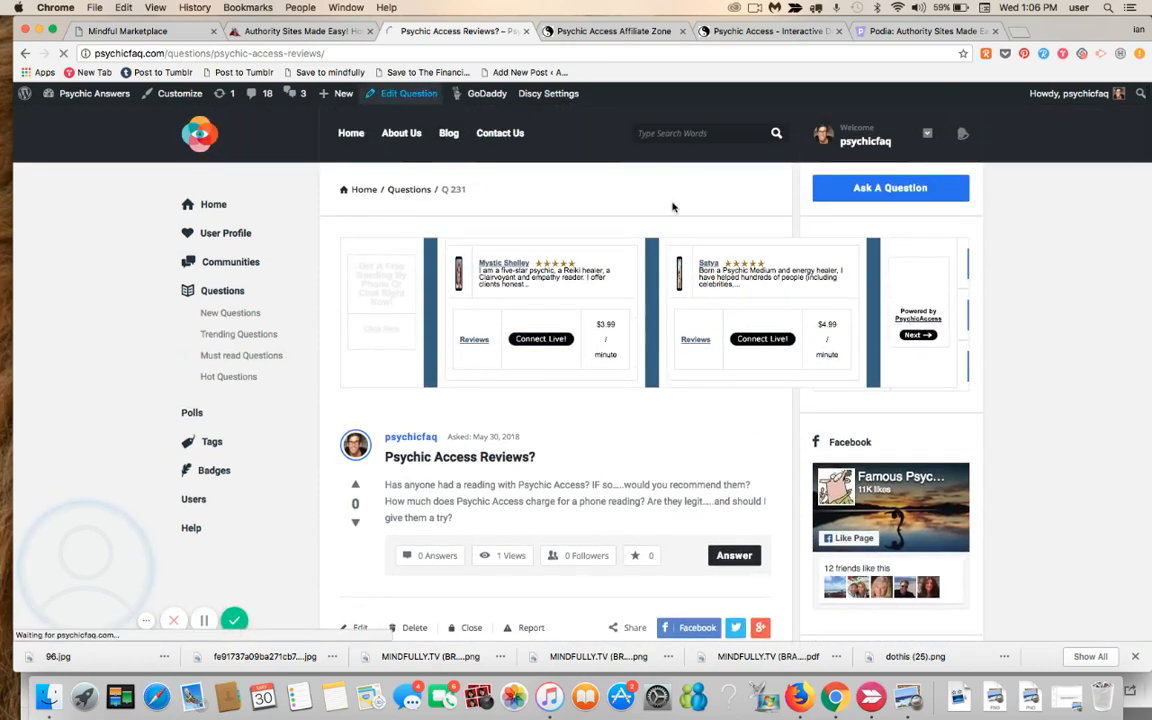
scroll(718, 236, "down", 4)
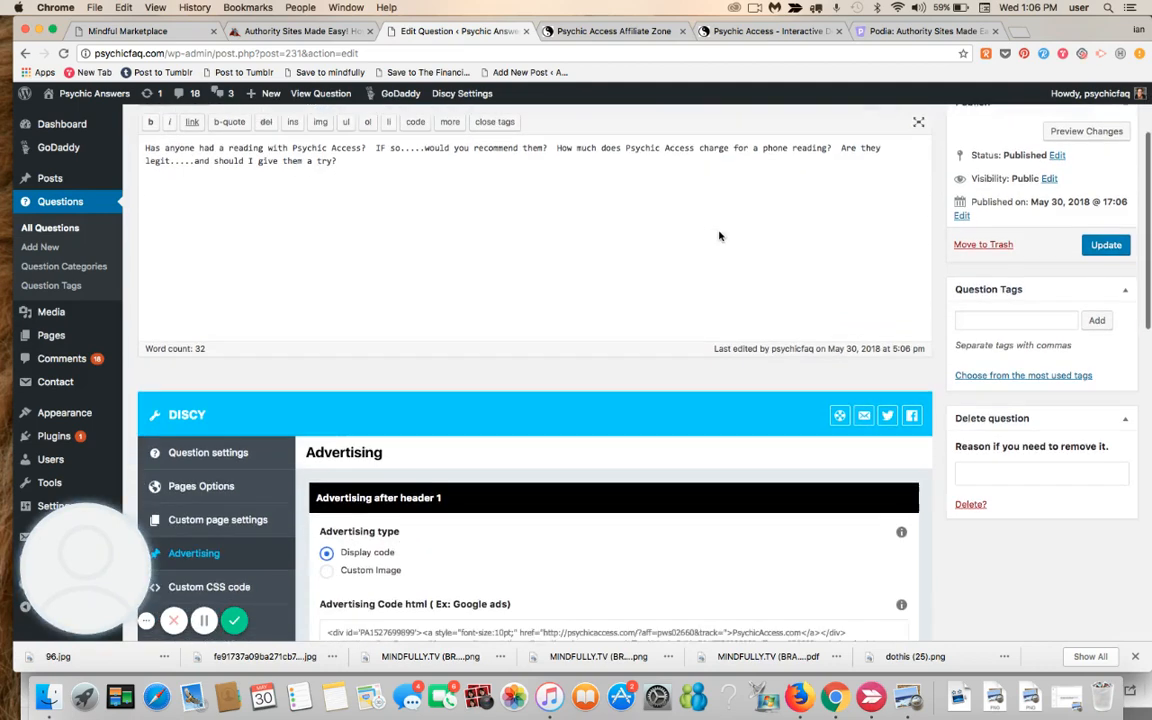
scroll(718, 236, "down", 10)
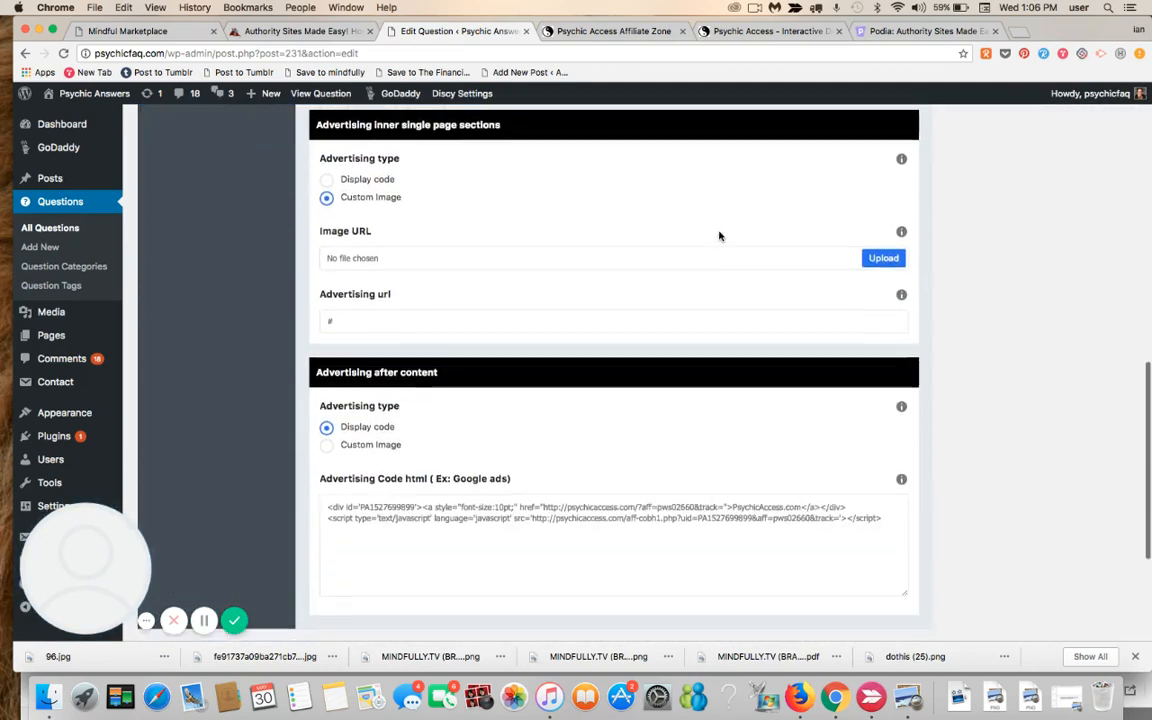
scroll(718, 236, "down", 1)
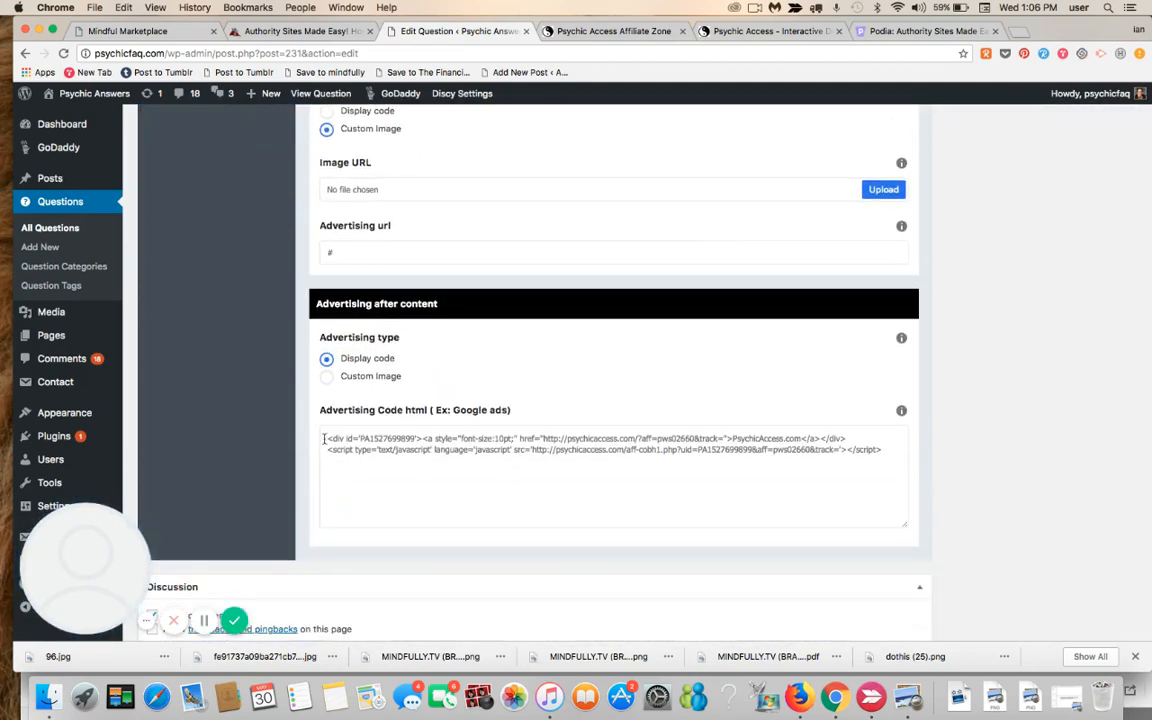
left_click_drag(324, 438, 627, 519)
key("BackSpace")
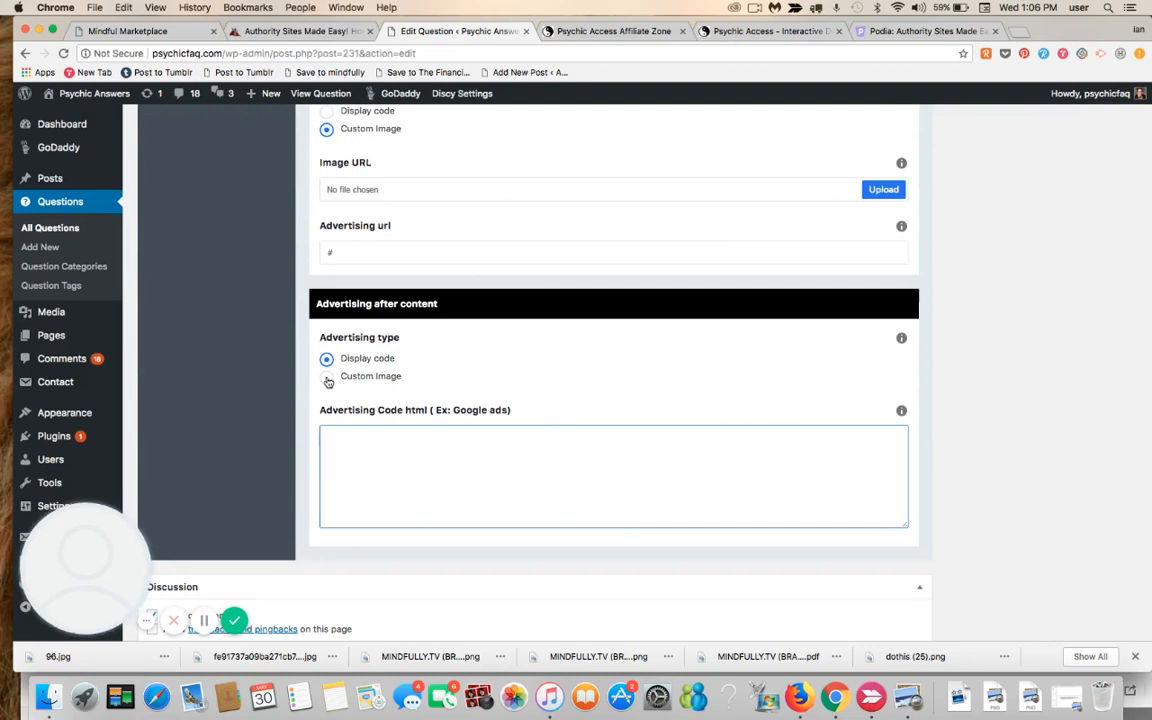
left_click(383, 376)
Update the published question with the changed advertising settings.
scroll(1010, 369, "up", 10)
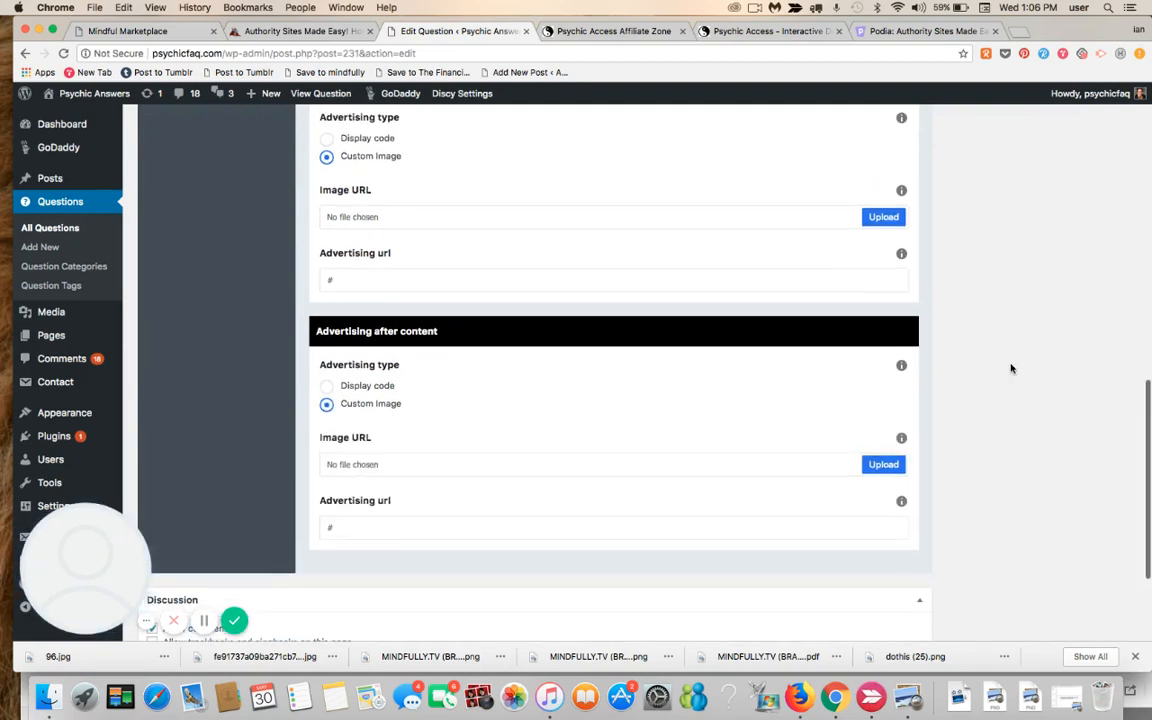
scroll(1010, 369, "up", 6)
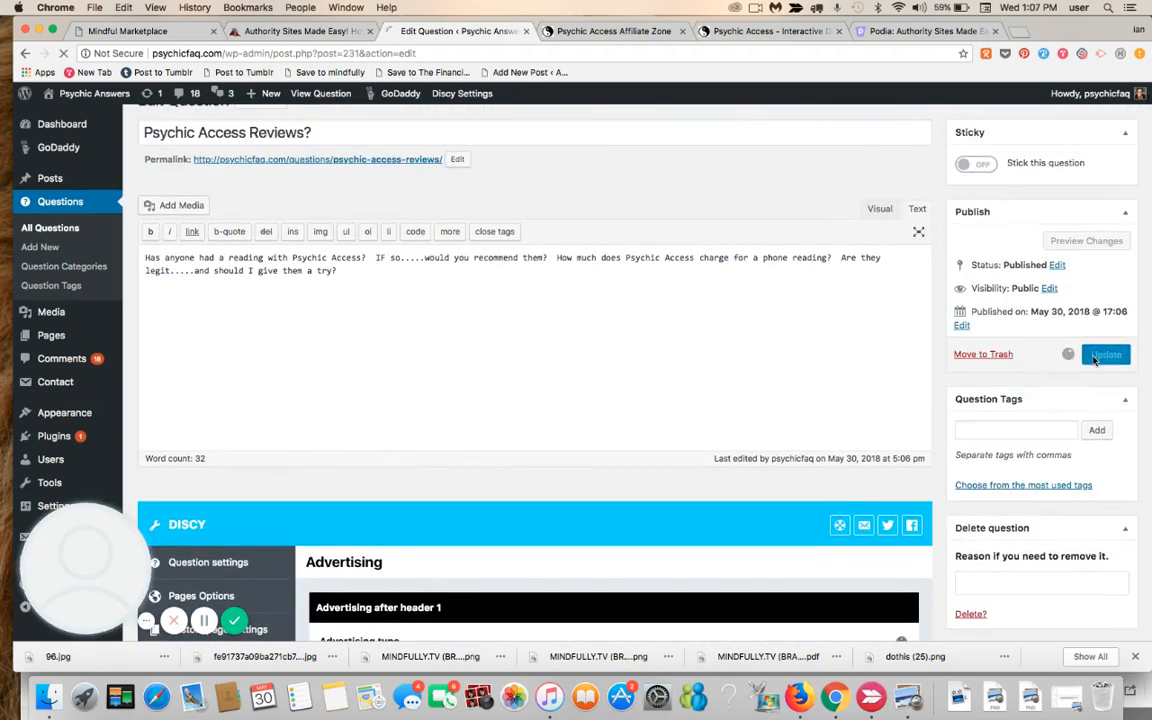
left_click(1097, 358)
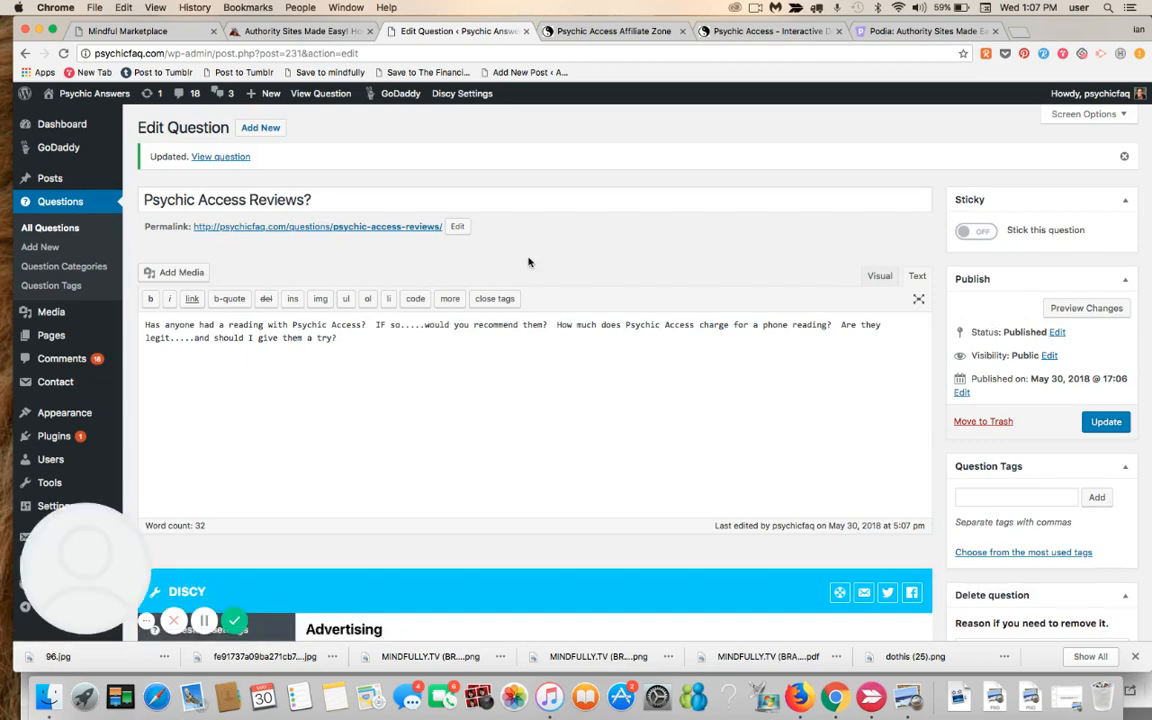
View the updated question on the site and check the ad below the answer form.
left_click(217, 160)
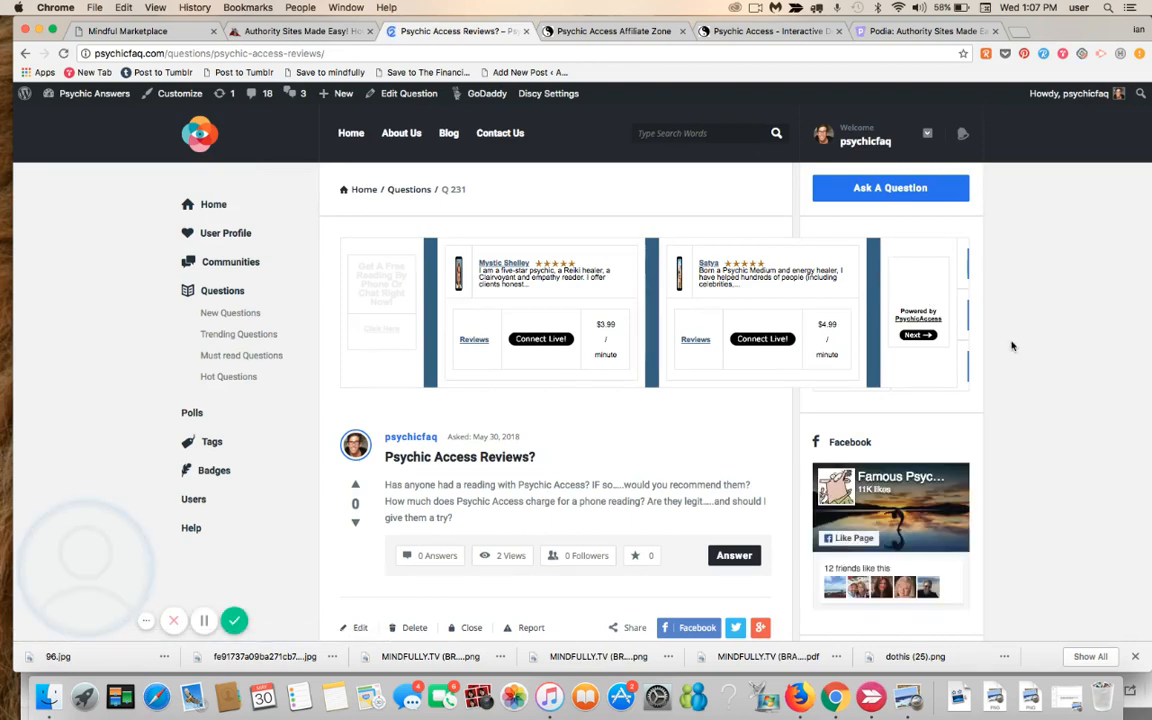
scroll(1012, 345, "down", 5)
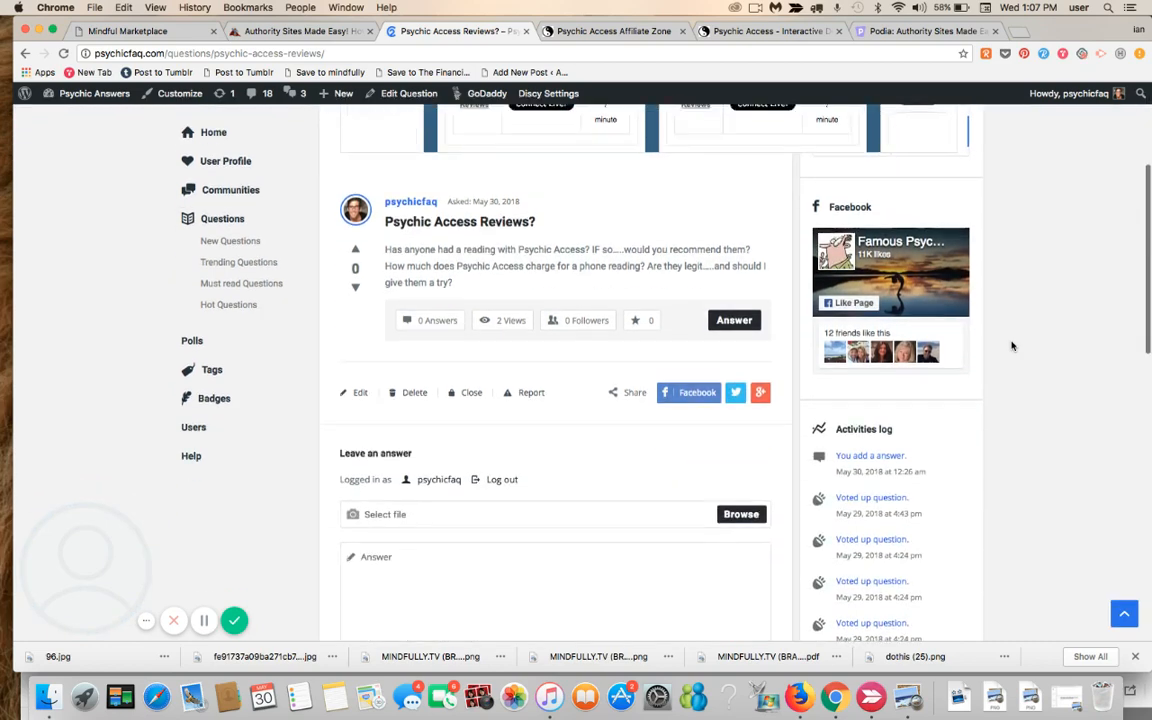
scroll(1012, 345, "down", 5)
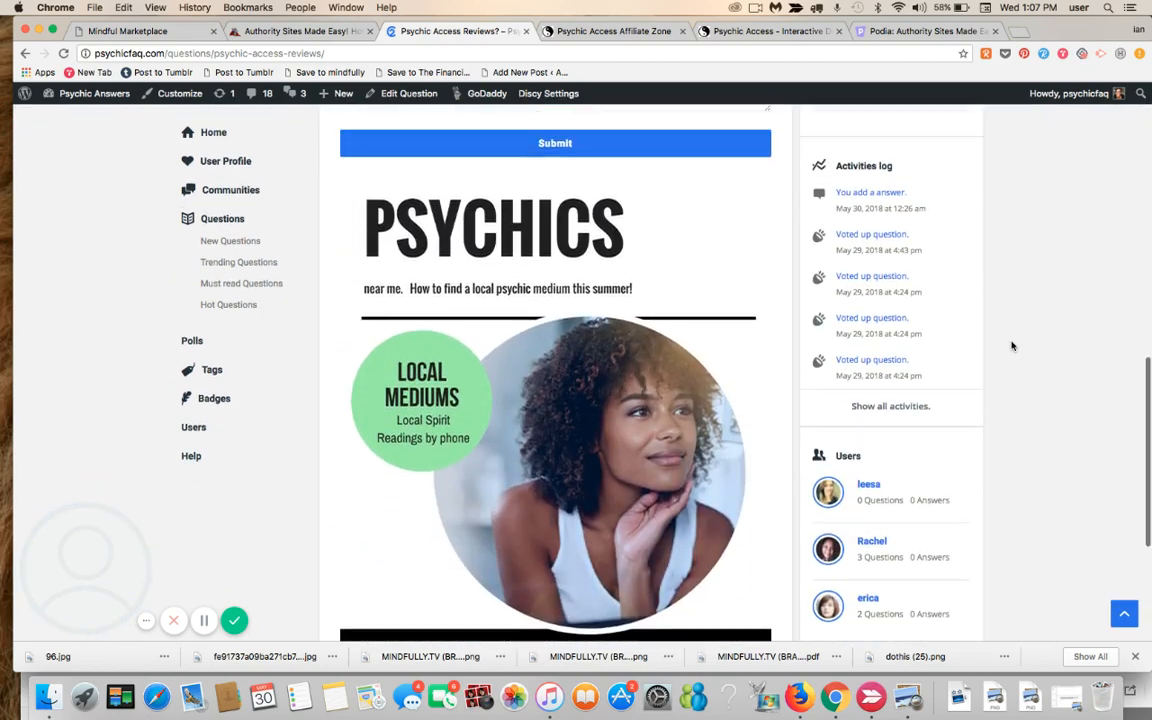
scroll(612, 264, "up", 3)
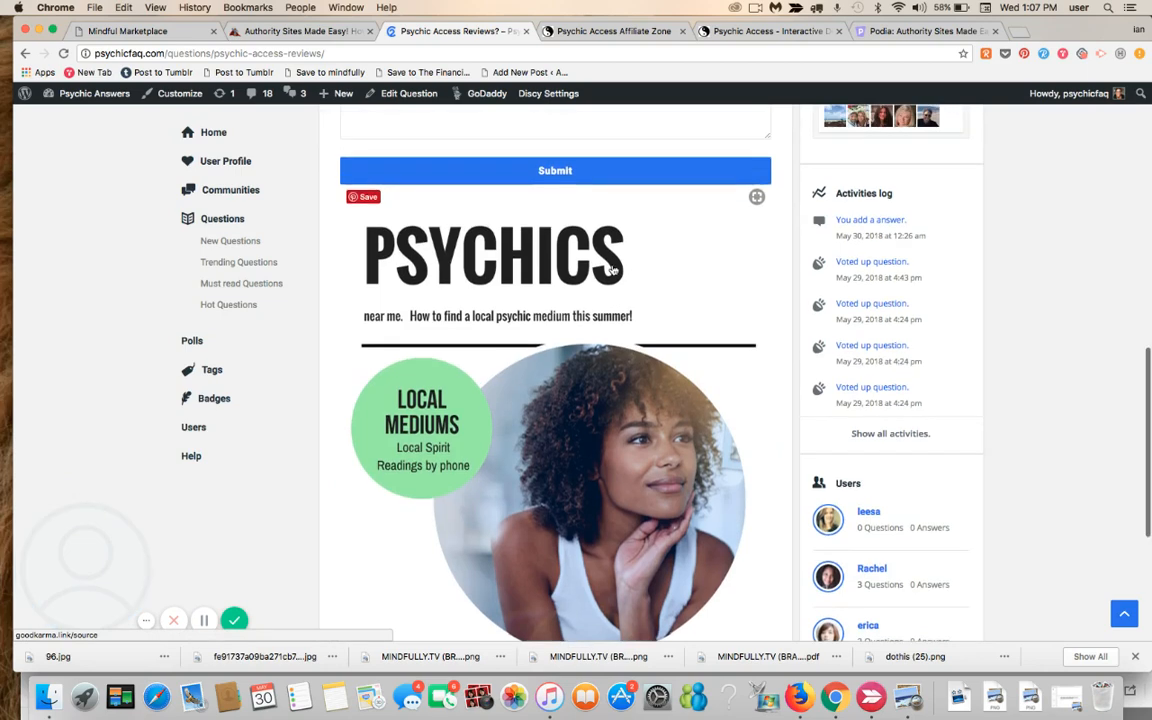
Compare the ads above the question and below the answer form, and follow the second psychic's Connect Live! link to the registration page.
scroll(612, 264, "up", 8)
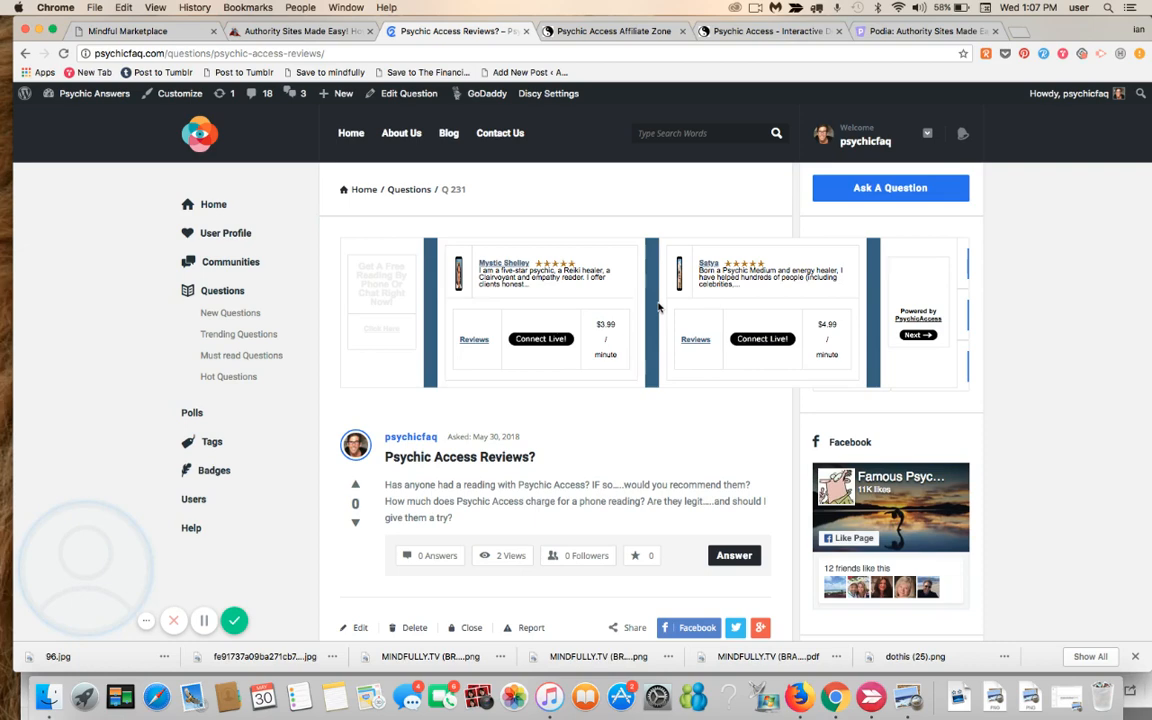
scroll(658, 307, "down", 10)
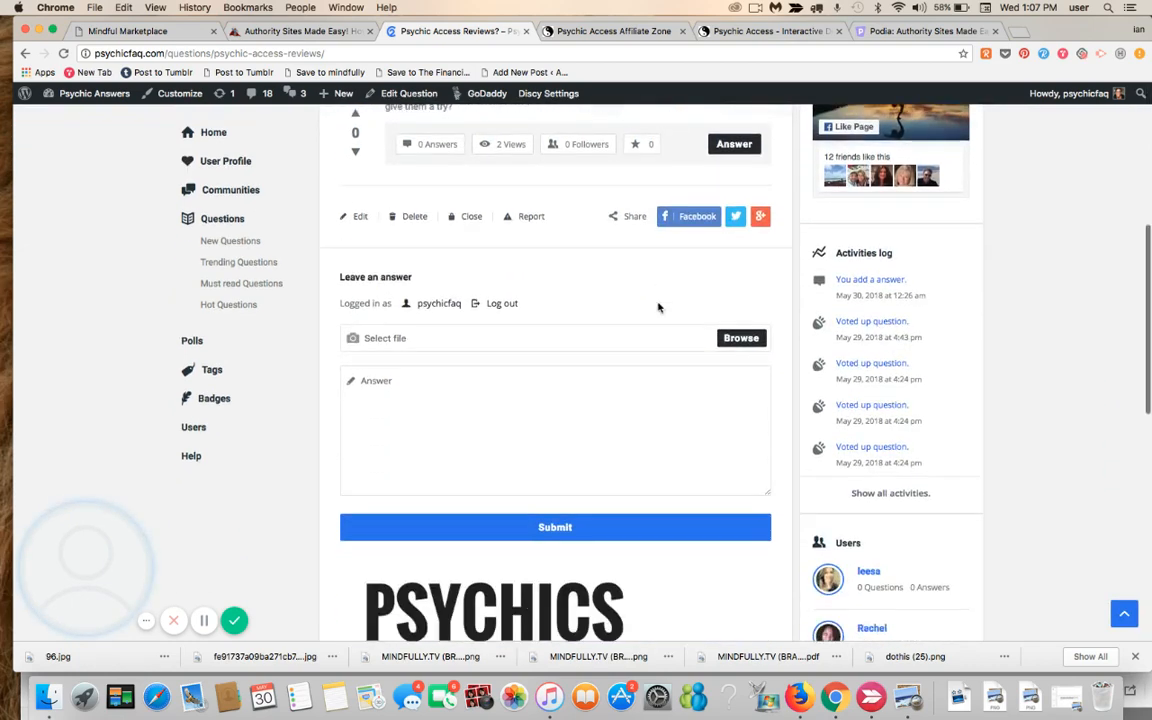
scroll(658, 307, "down", 3)
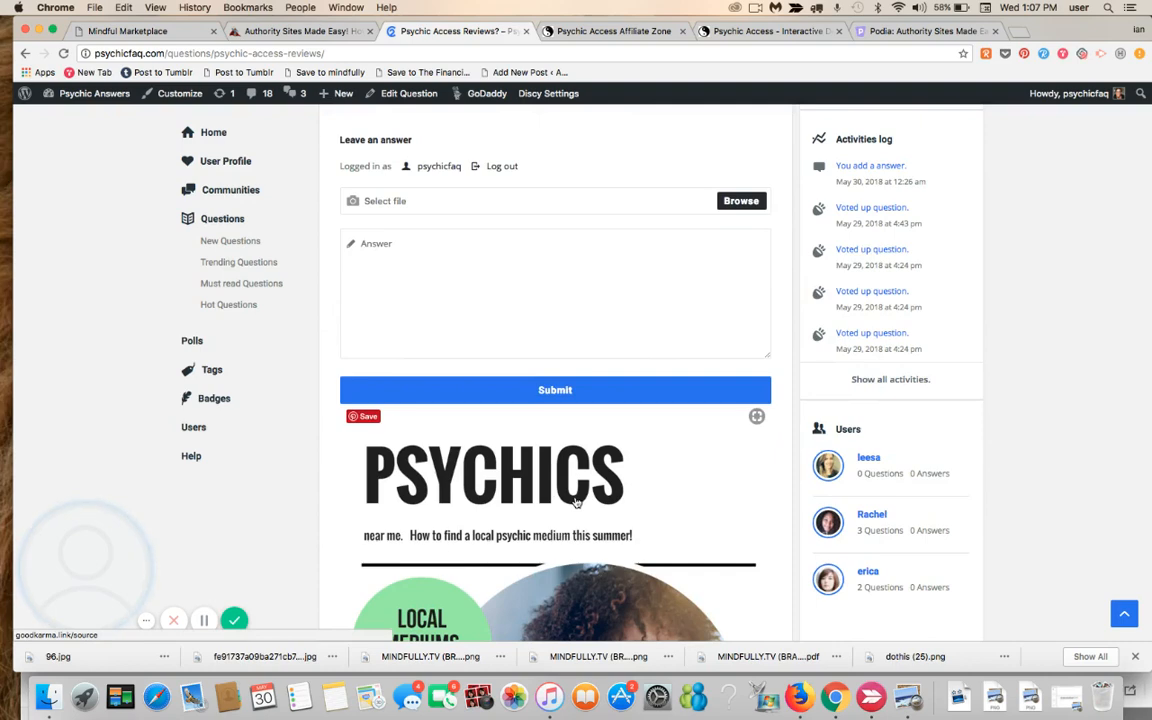
scroll(576, 502, "up", 6)
scroll(575, 497, "up", 6)
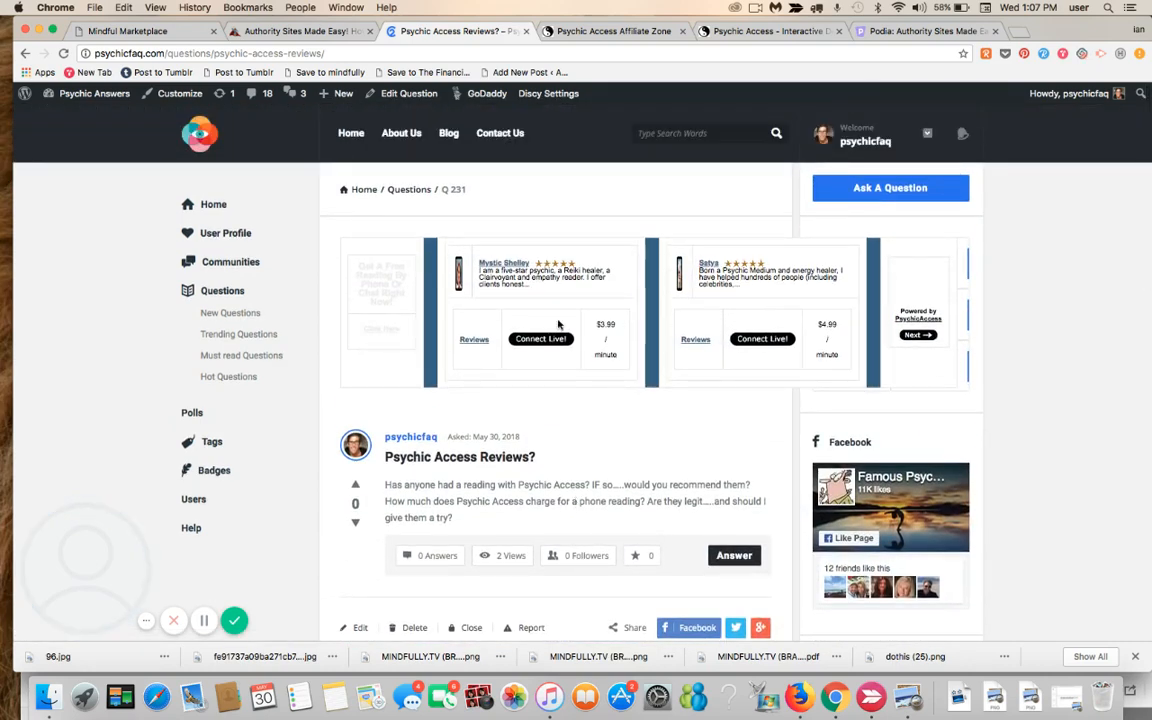
left_click(763, 342)
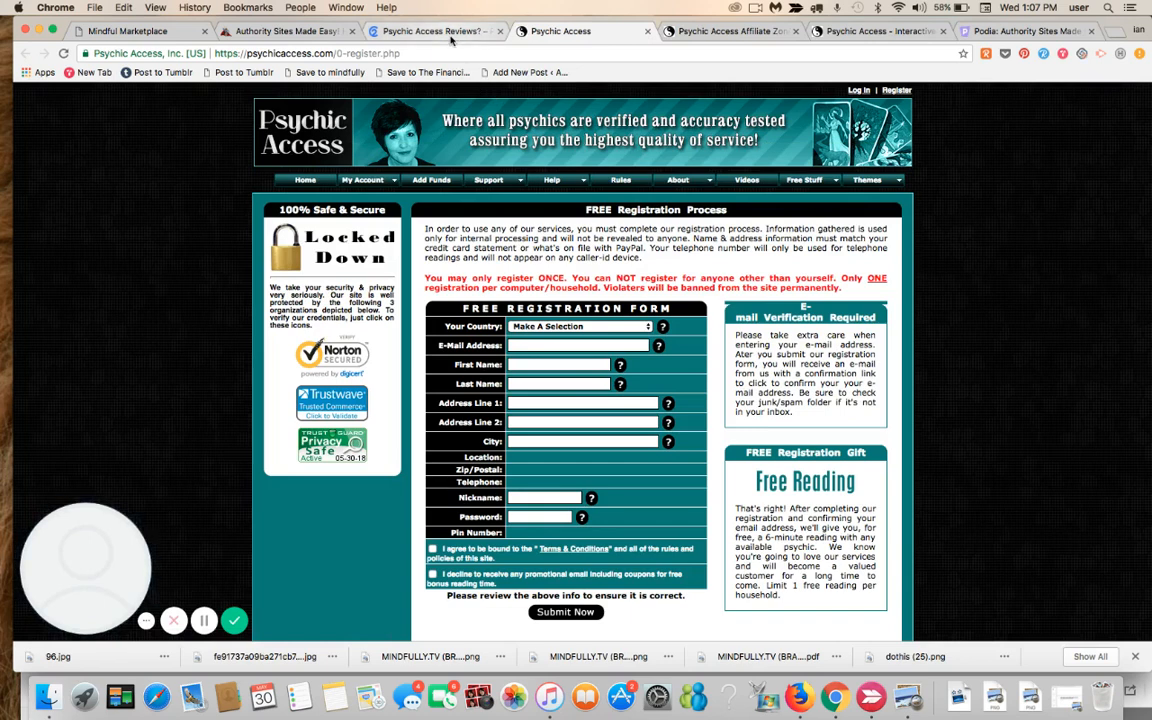
left_click(403, 34)
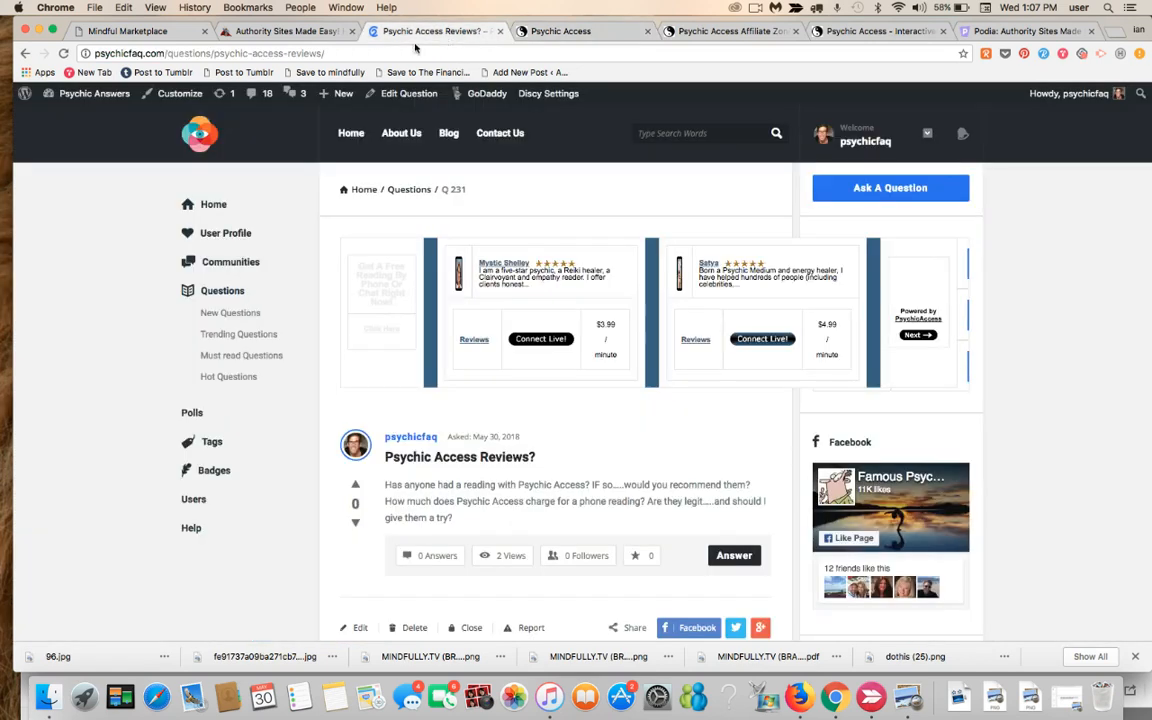
Browse the recent questions on the site's home page and open Real Near Death Experience Stories to view its ad.
left_click(200, 130)
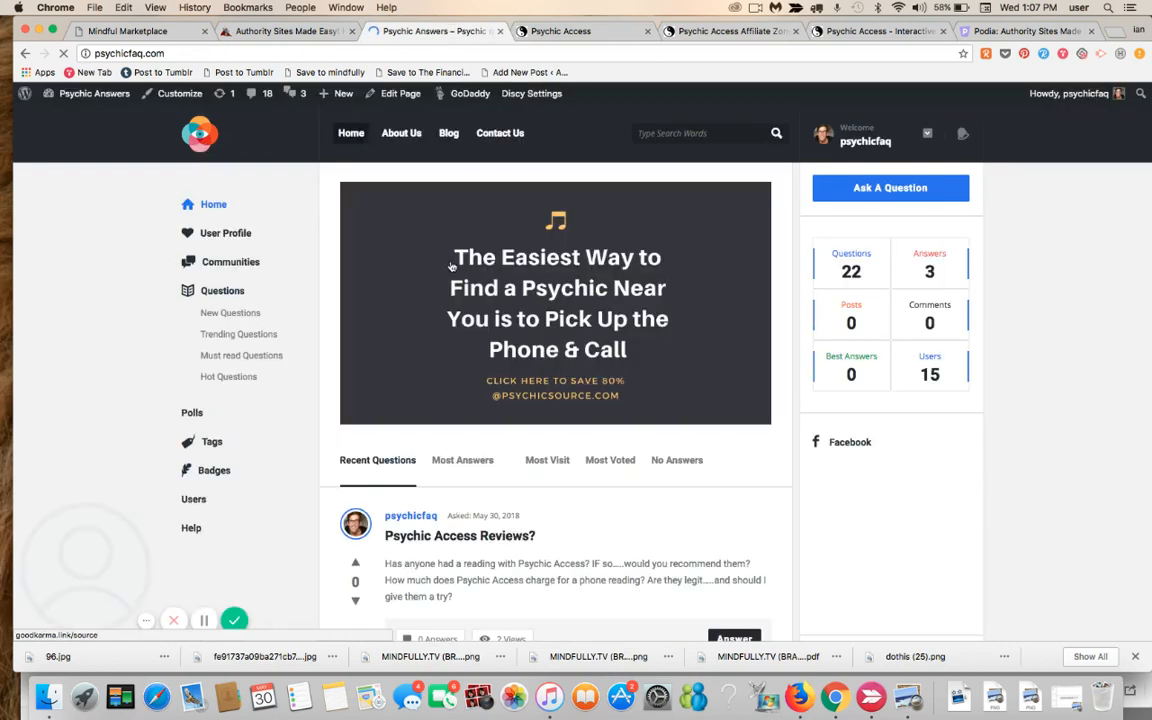
scroll(451, 264, "down", 3)
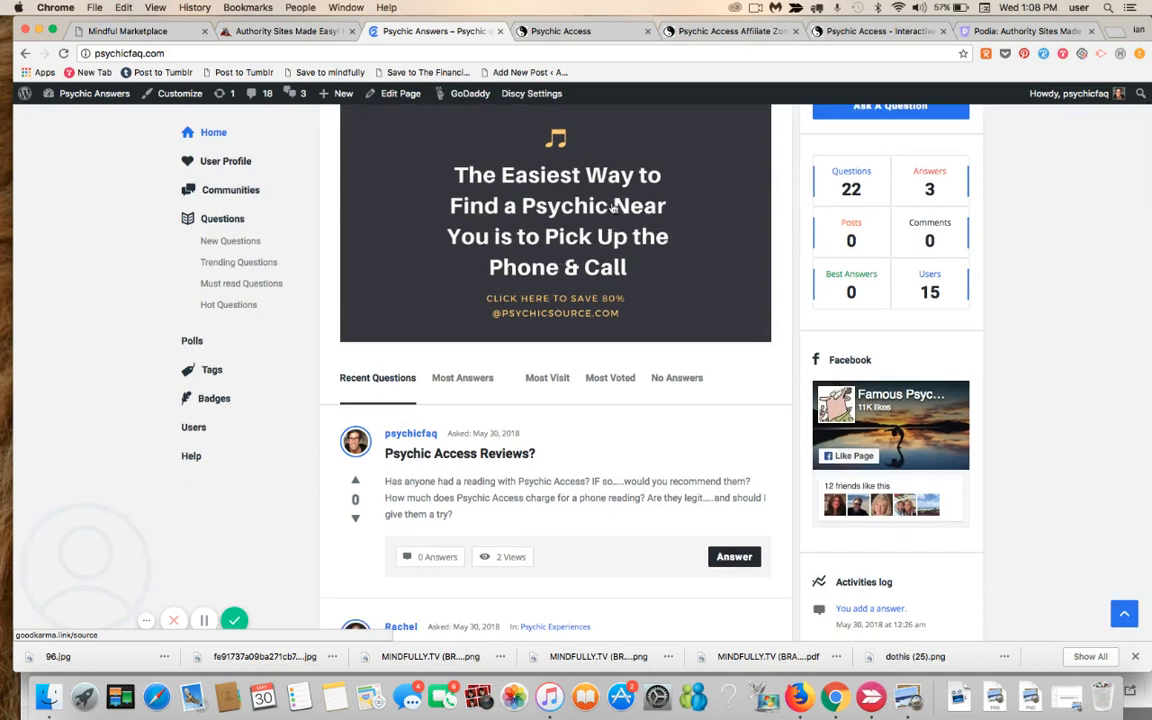
scroll(500, 455, "down", 1)
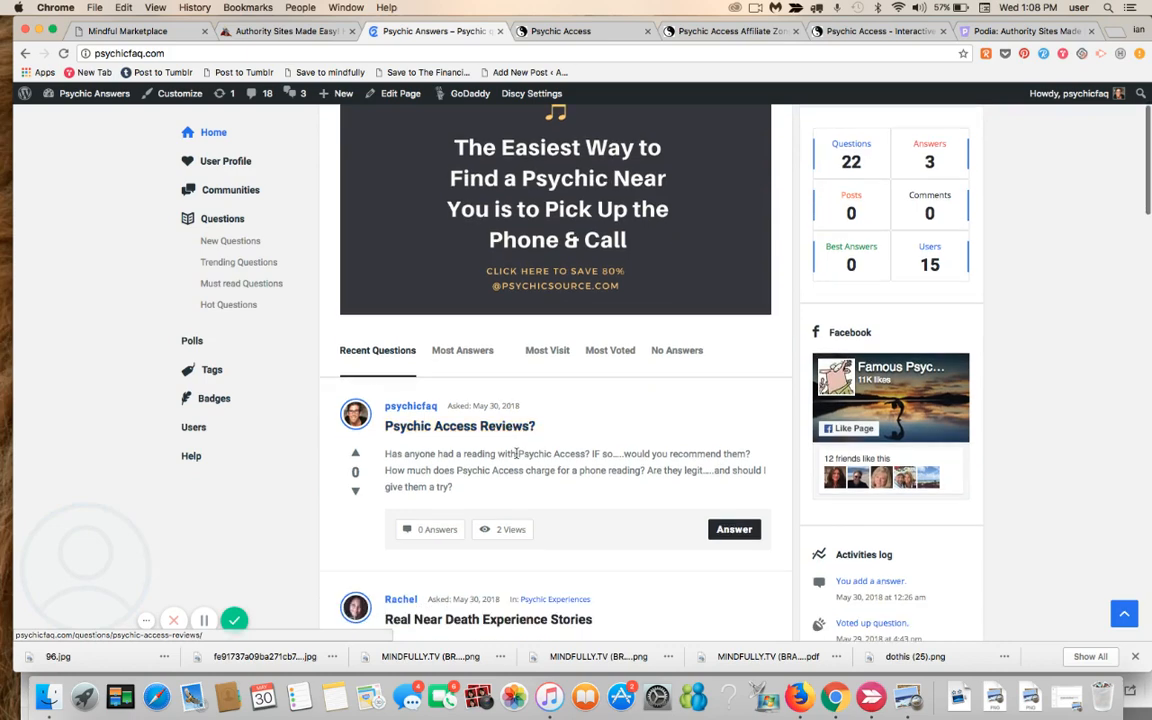
scroll(516, 453, "down", 5)
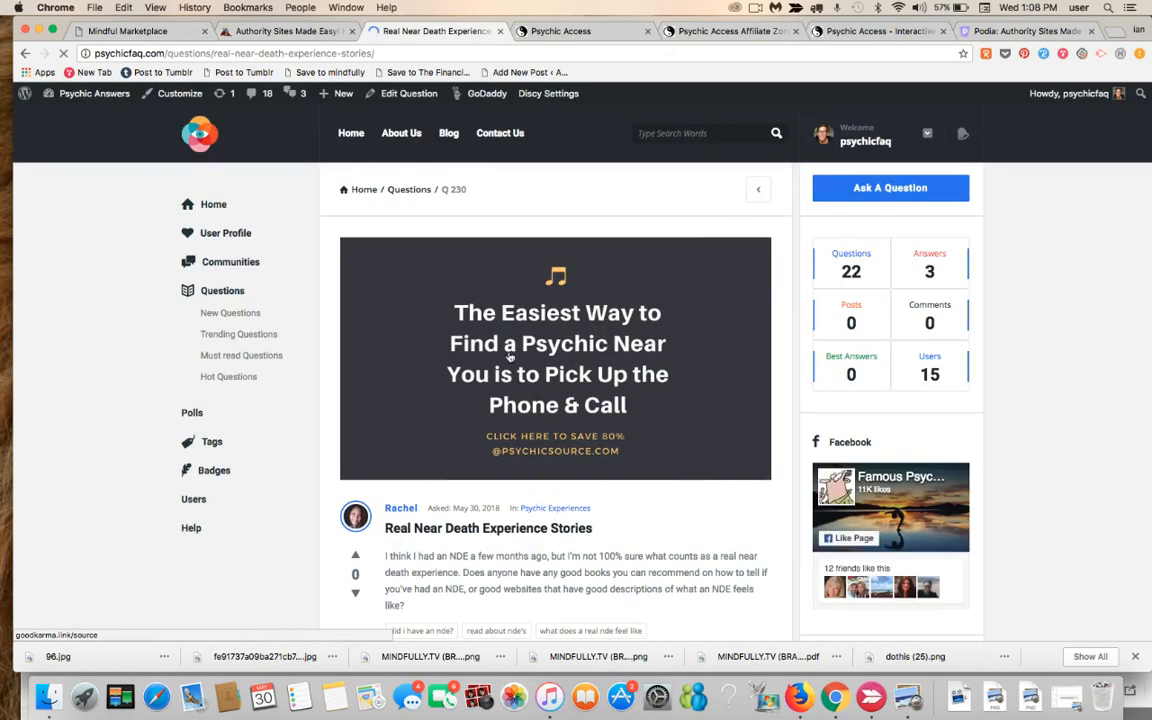
Return to the home page, reopen the Psychic Access Reviews? question and revisit the Psychic Access registration page its ad leads to.
left_click(219, 205)
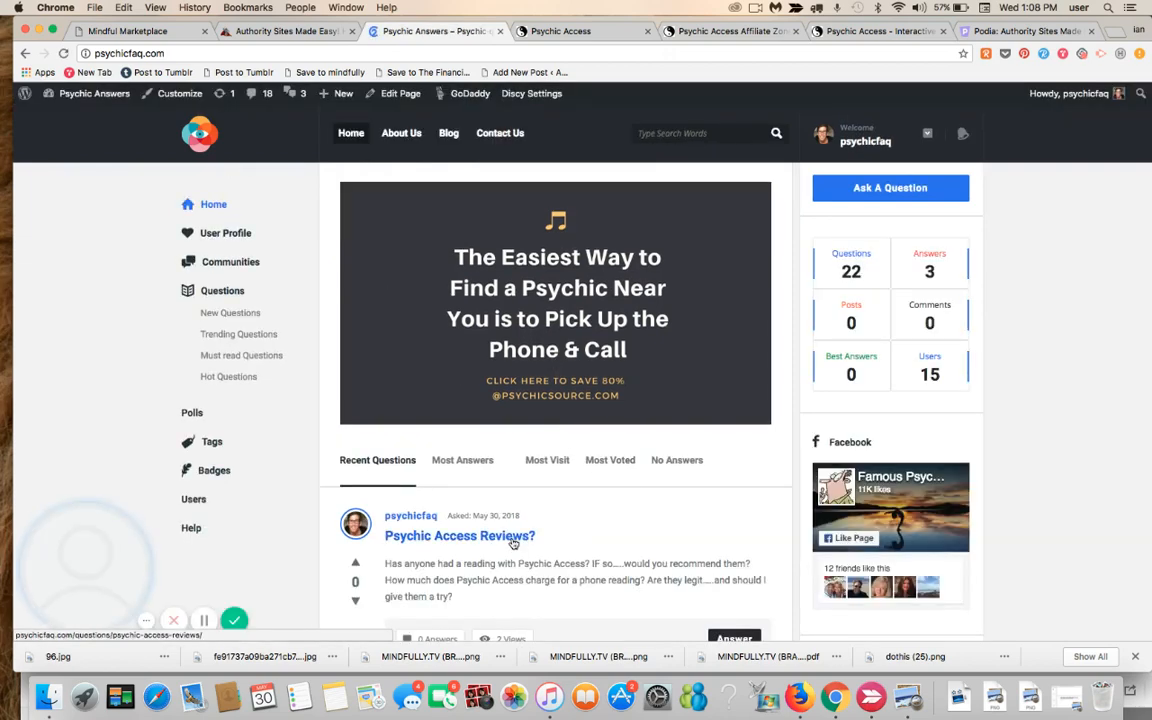
left_click(513, 542)
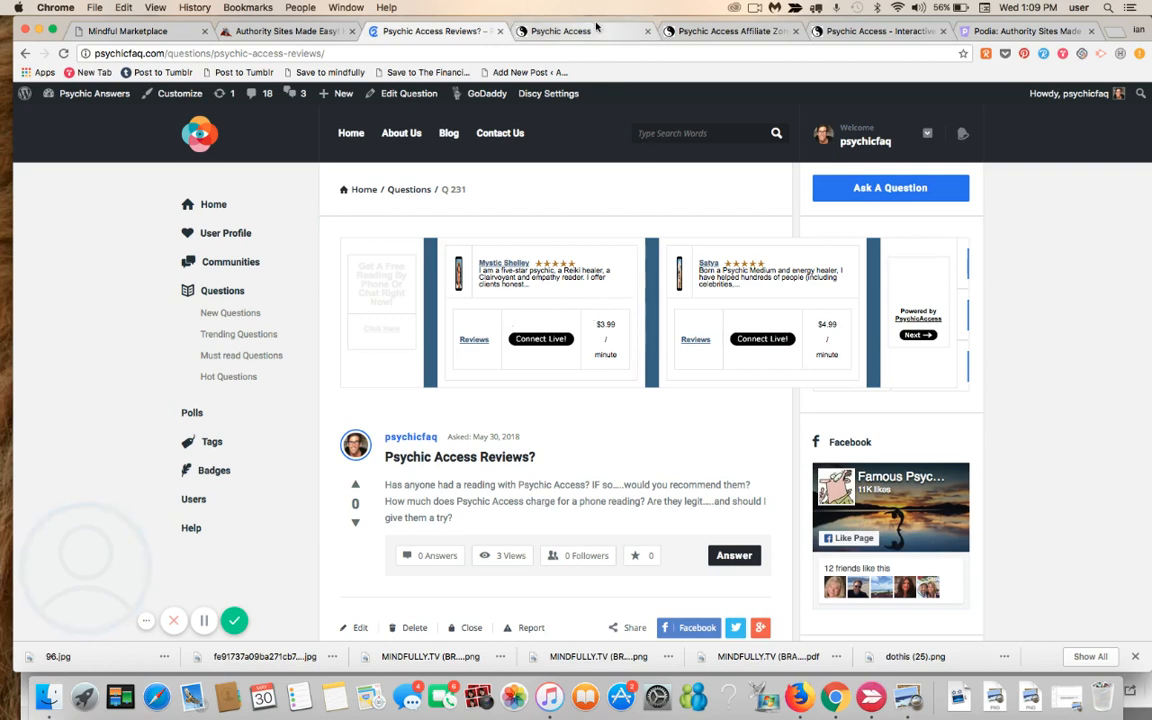
left_click(540, 31)
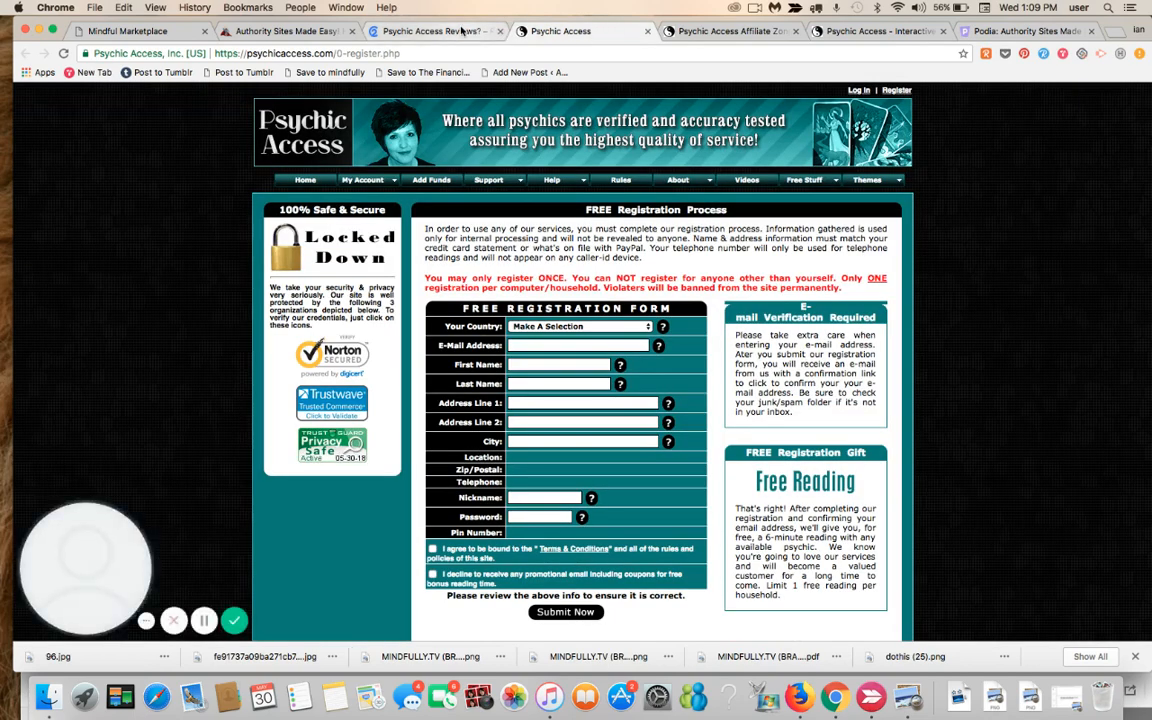
left_click(472, 33)
Follow the Psychics ad below the answer form to its Psychic Source landing page and return to the question.
scroll(696, 478, "down", 1)
scroll(696, 478, "down", 10)
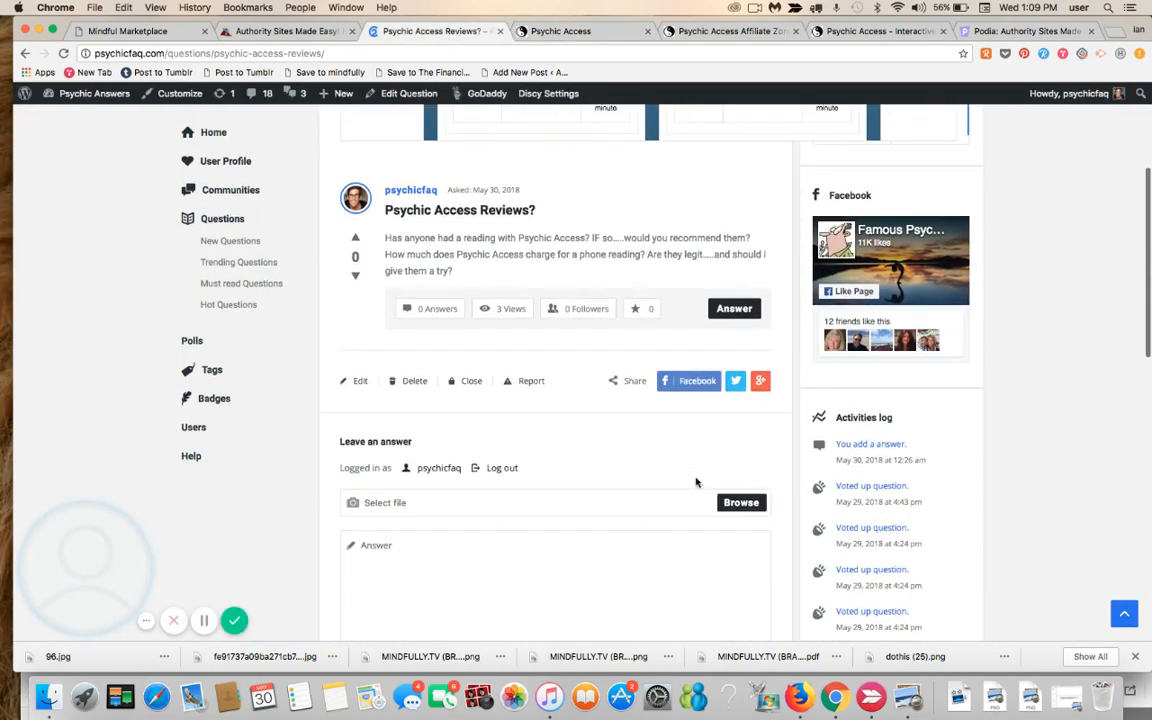
scroll(697, 484, "down", 1)
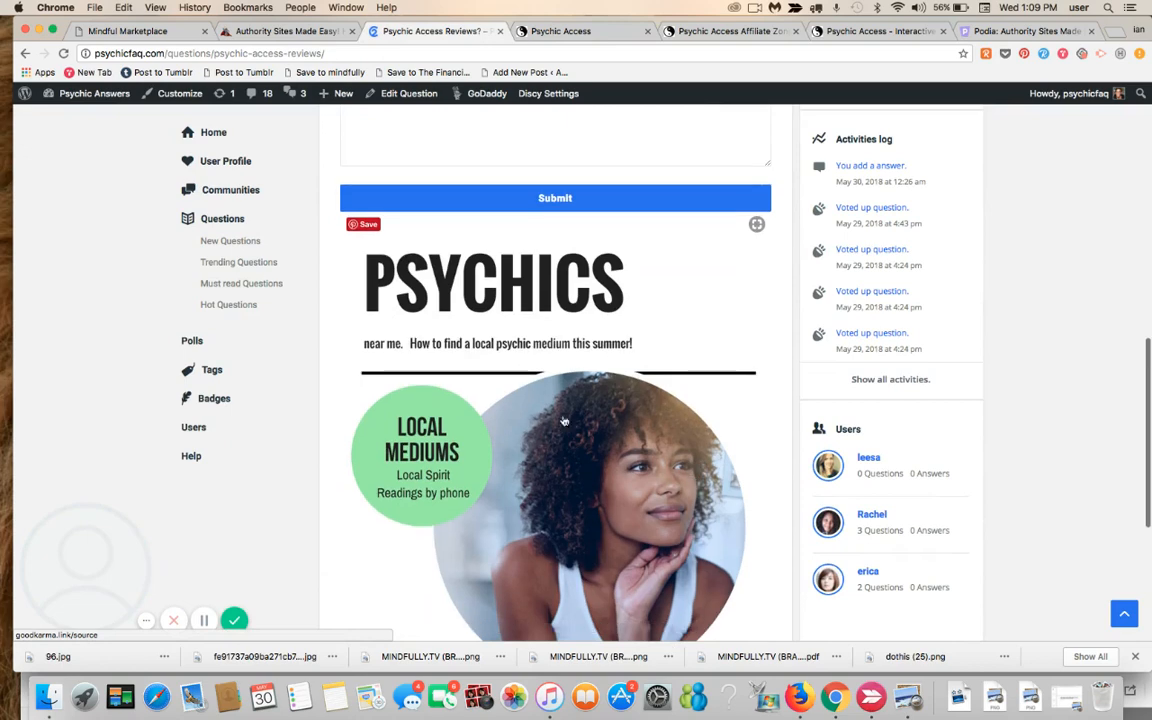
left_click(609, 439)
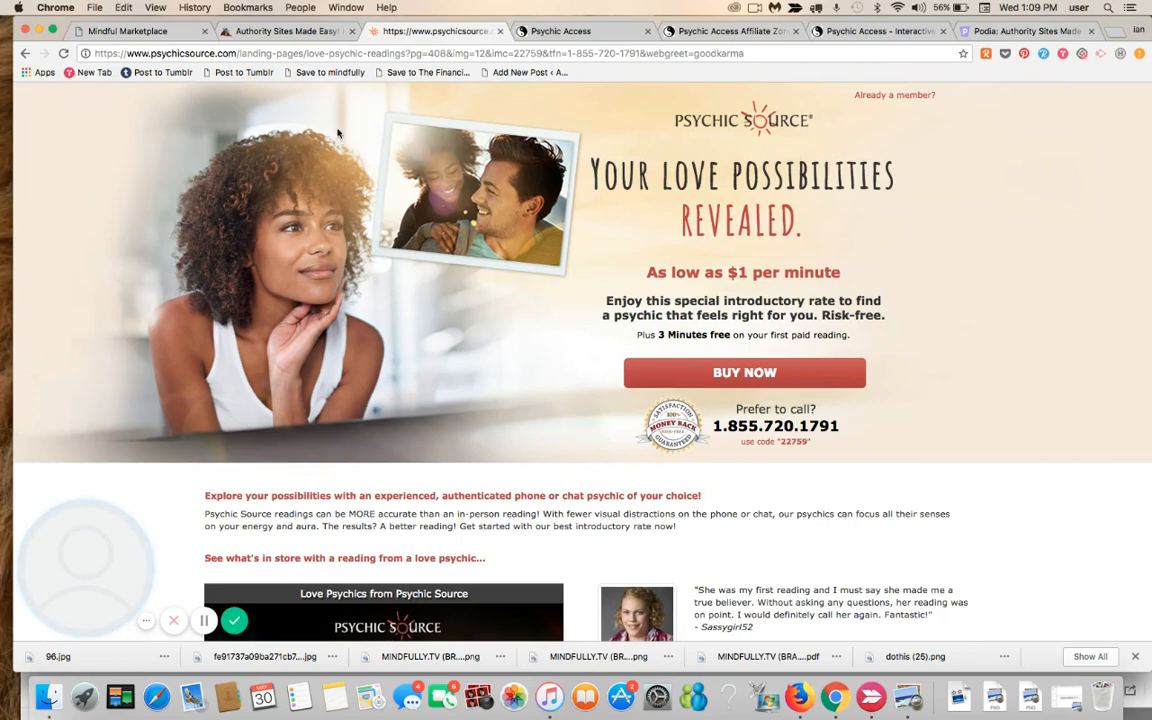
left_click(25, 53)
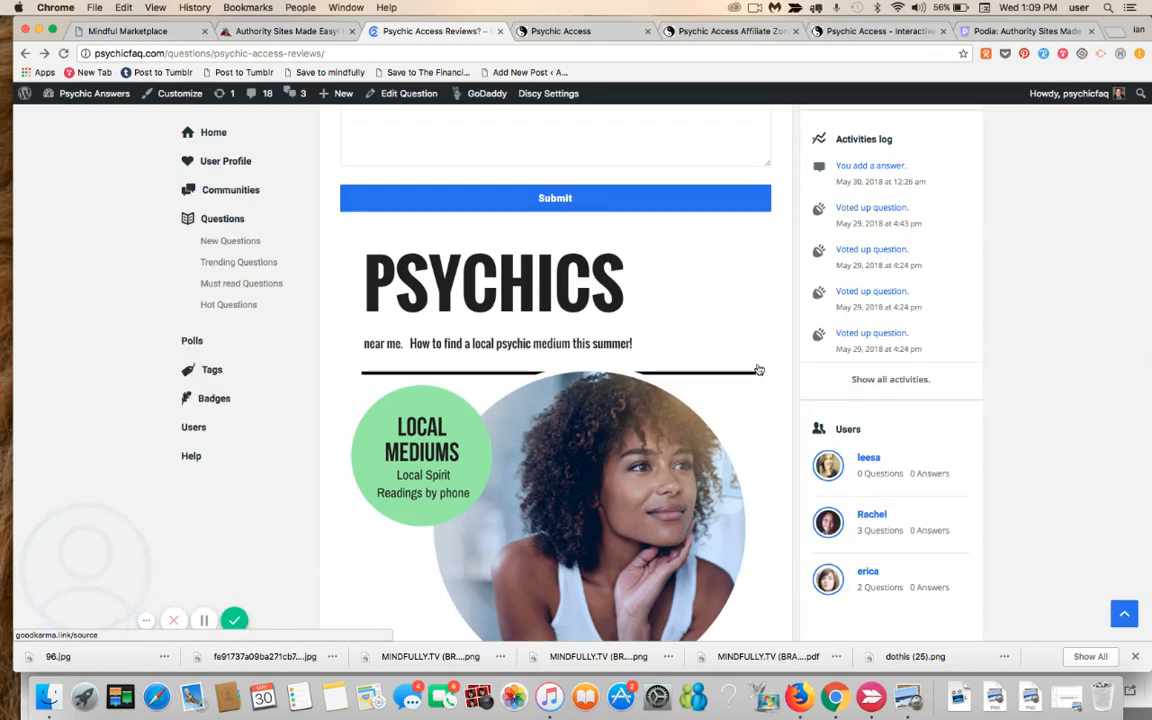
scroll(759, 370, "up", 4)
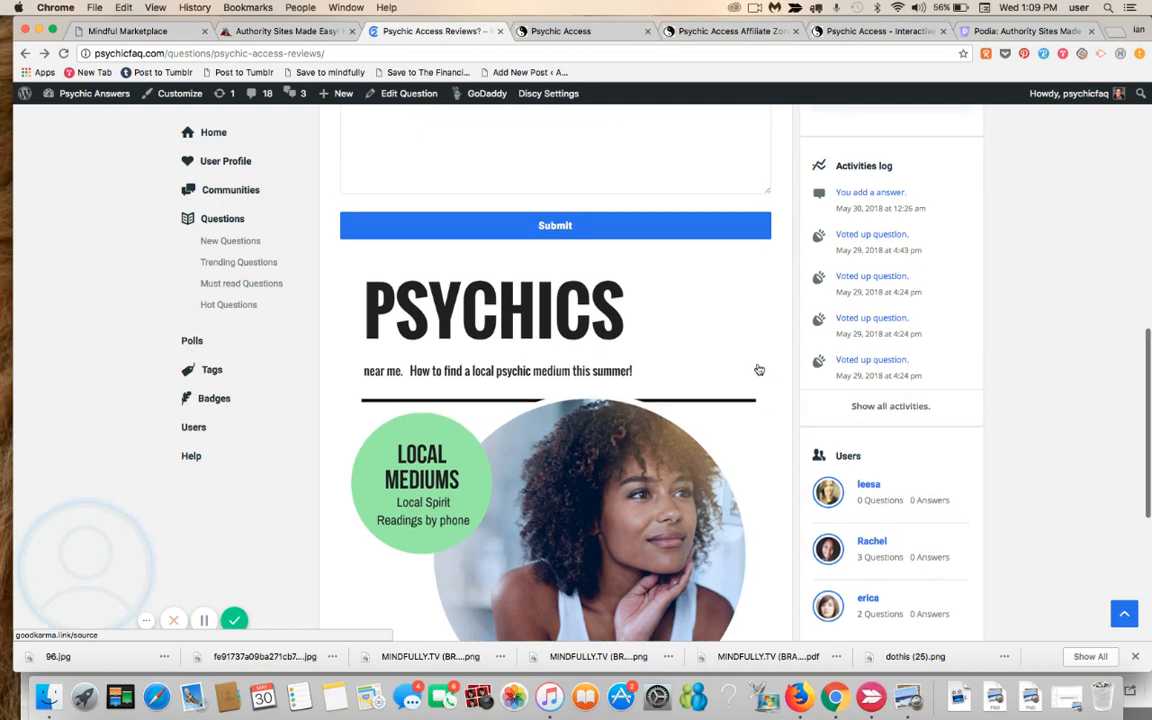
scroll(759, 370, "up", 5)
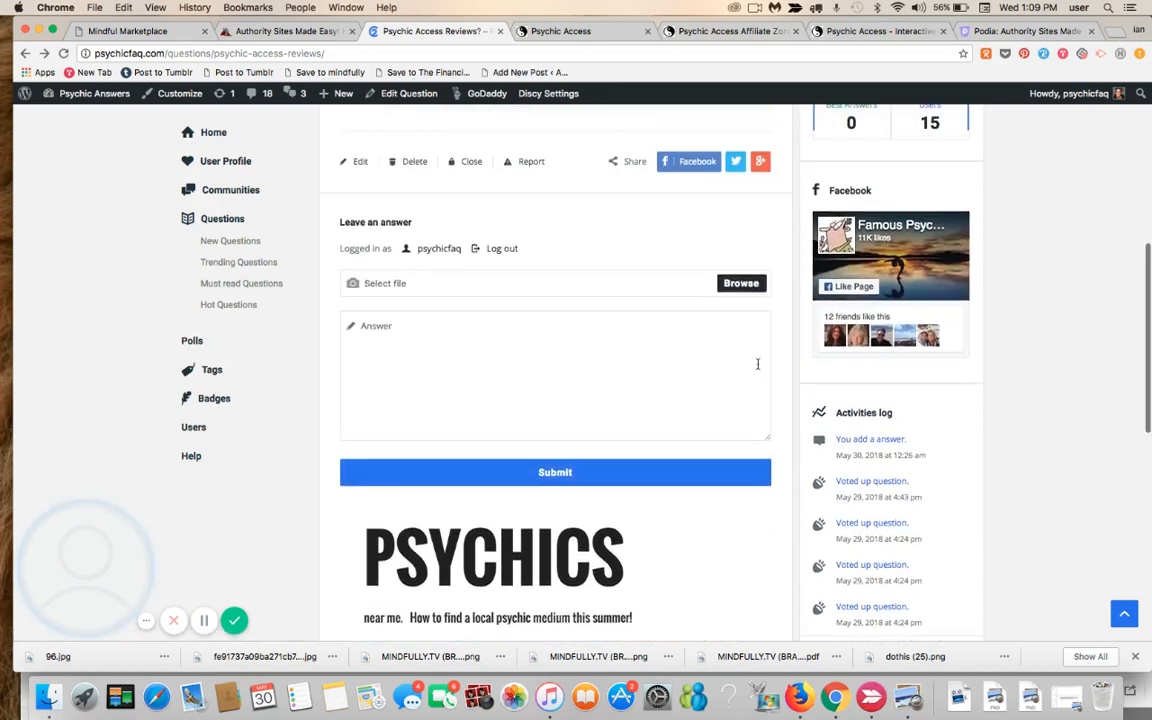